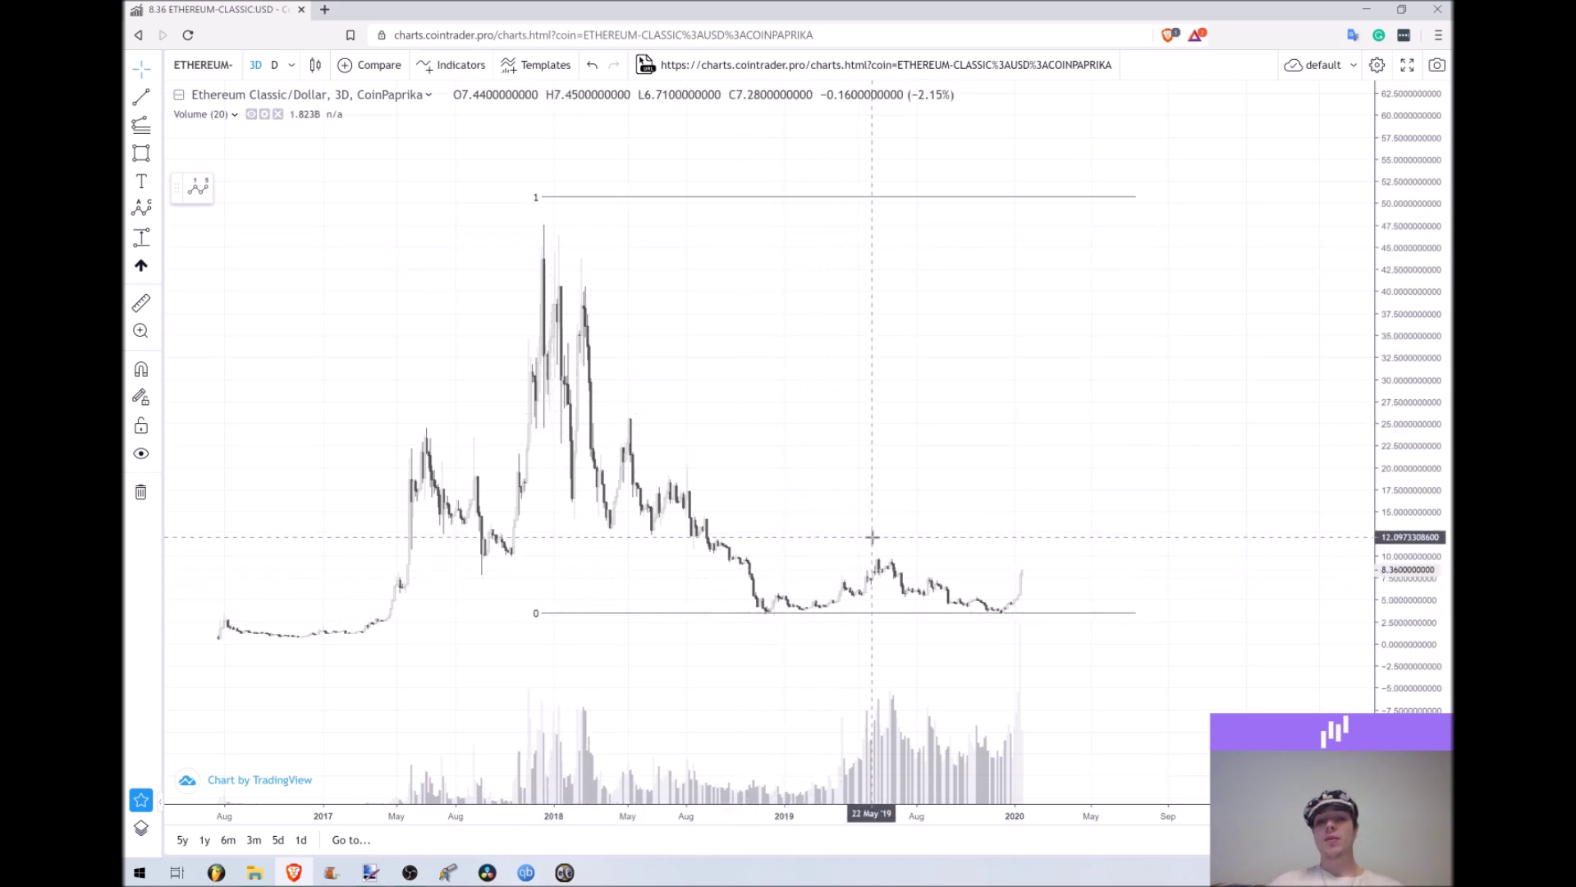
# Step: Draw horizontal trend lines across the mid-2019 high near 9.71 and along the two 0-level lows
pyautogui.click(135, 97)
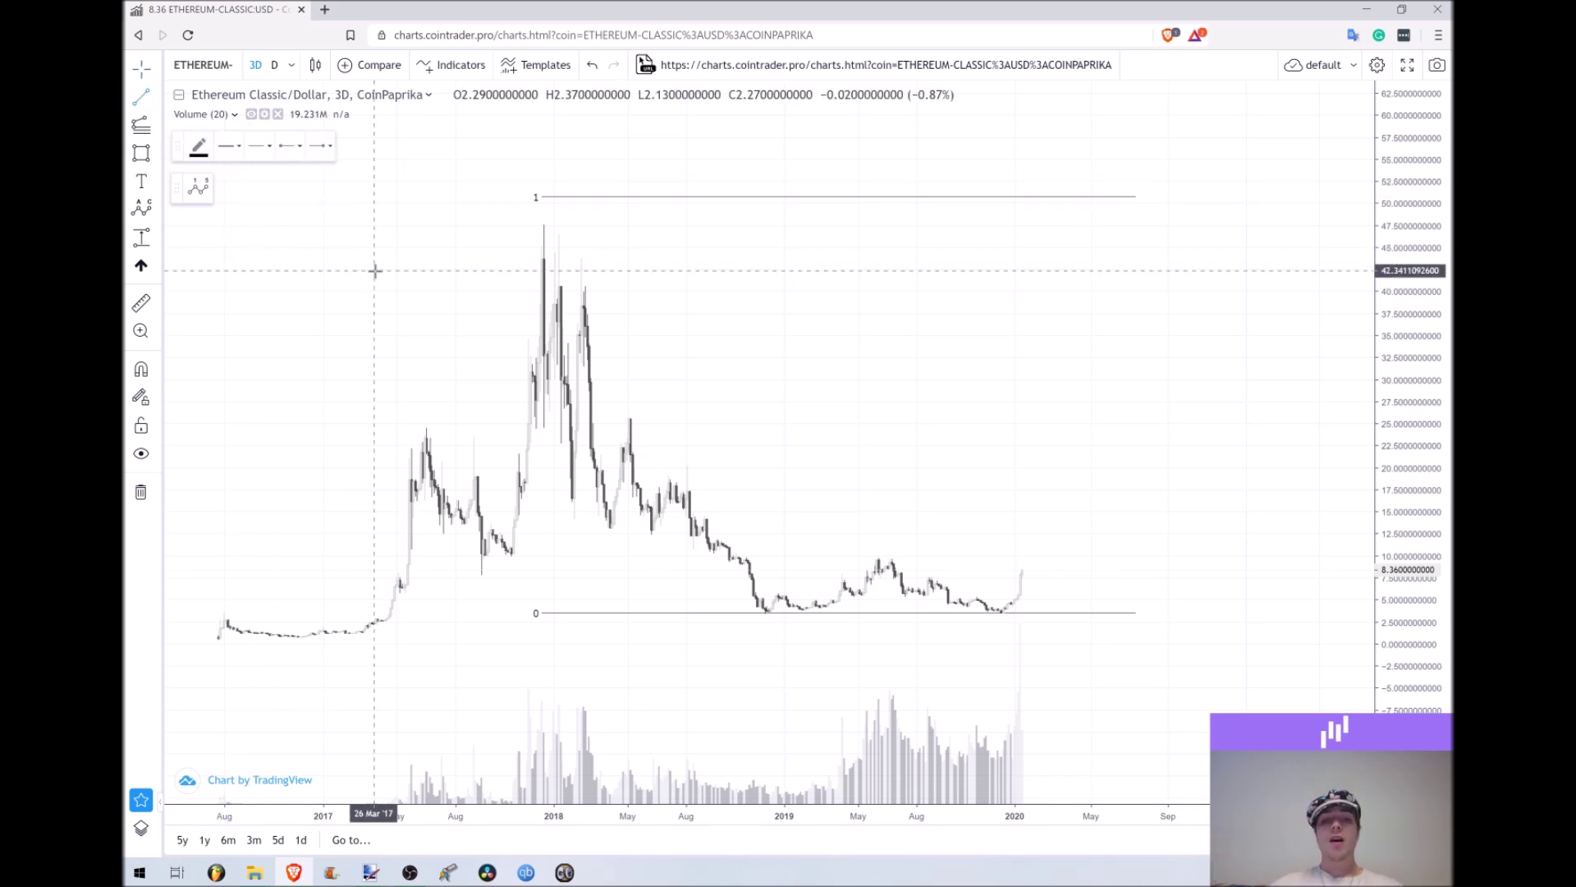
pyautogui.click(843, 558)
pyautogui.click(941, 558)
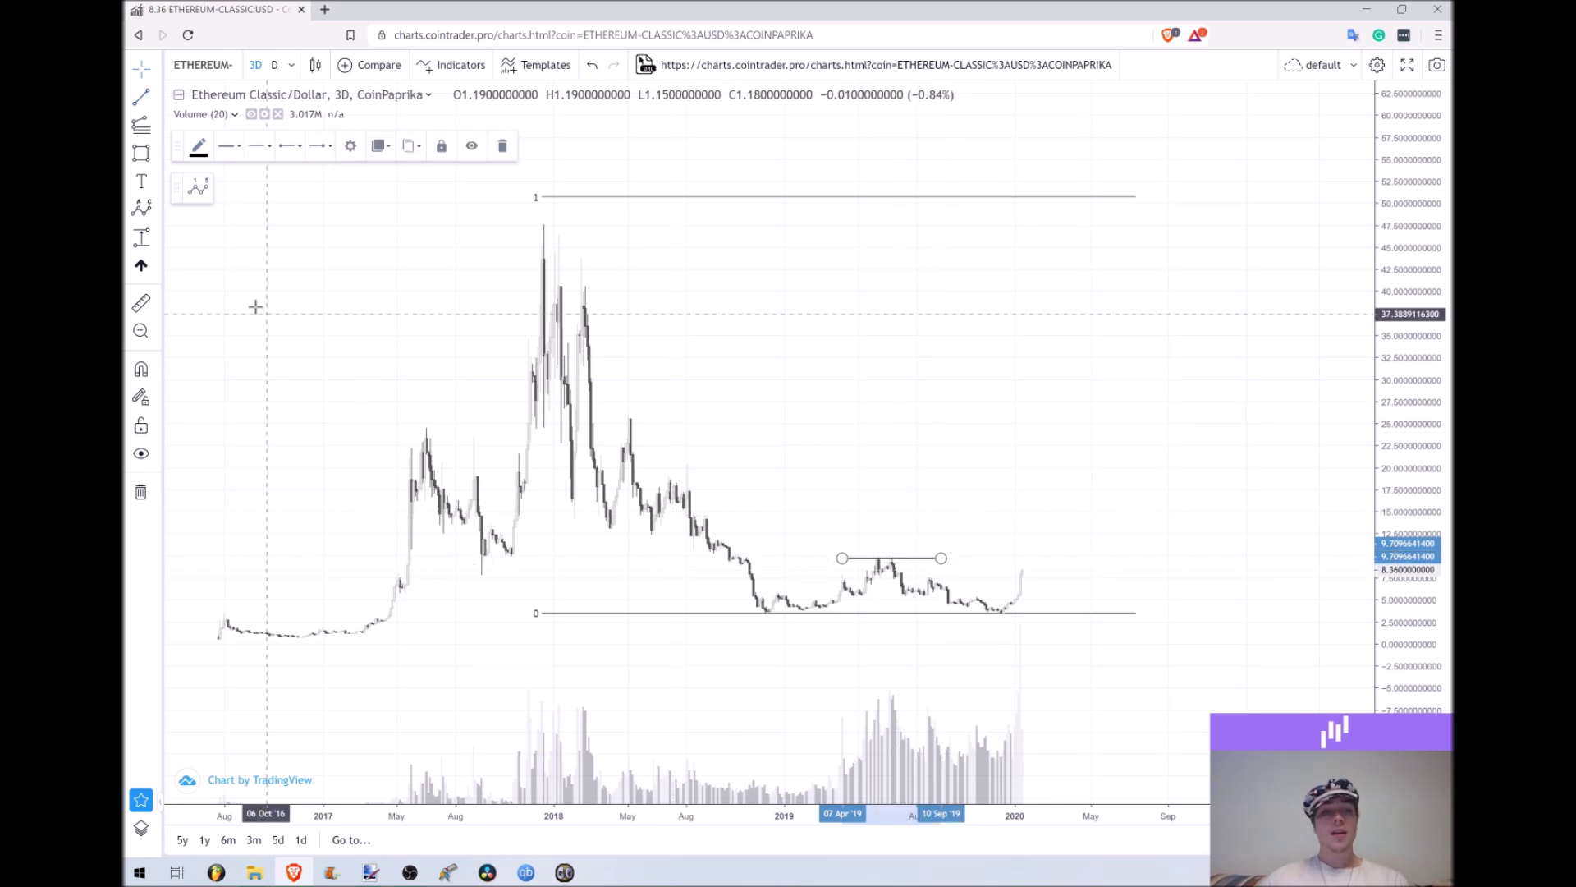
pyautogui.click(141, 97)
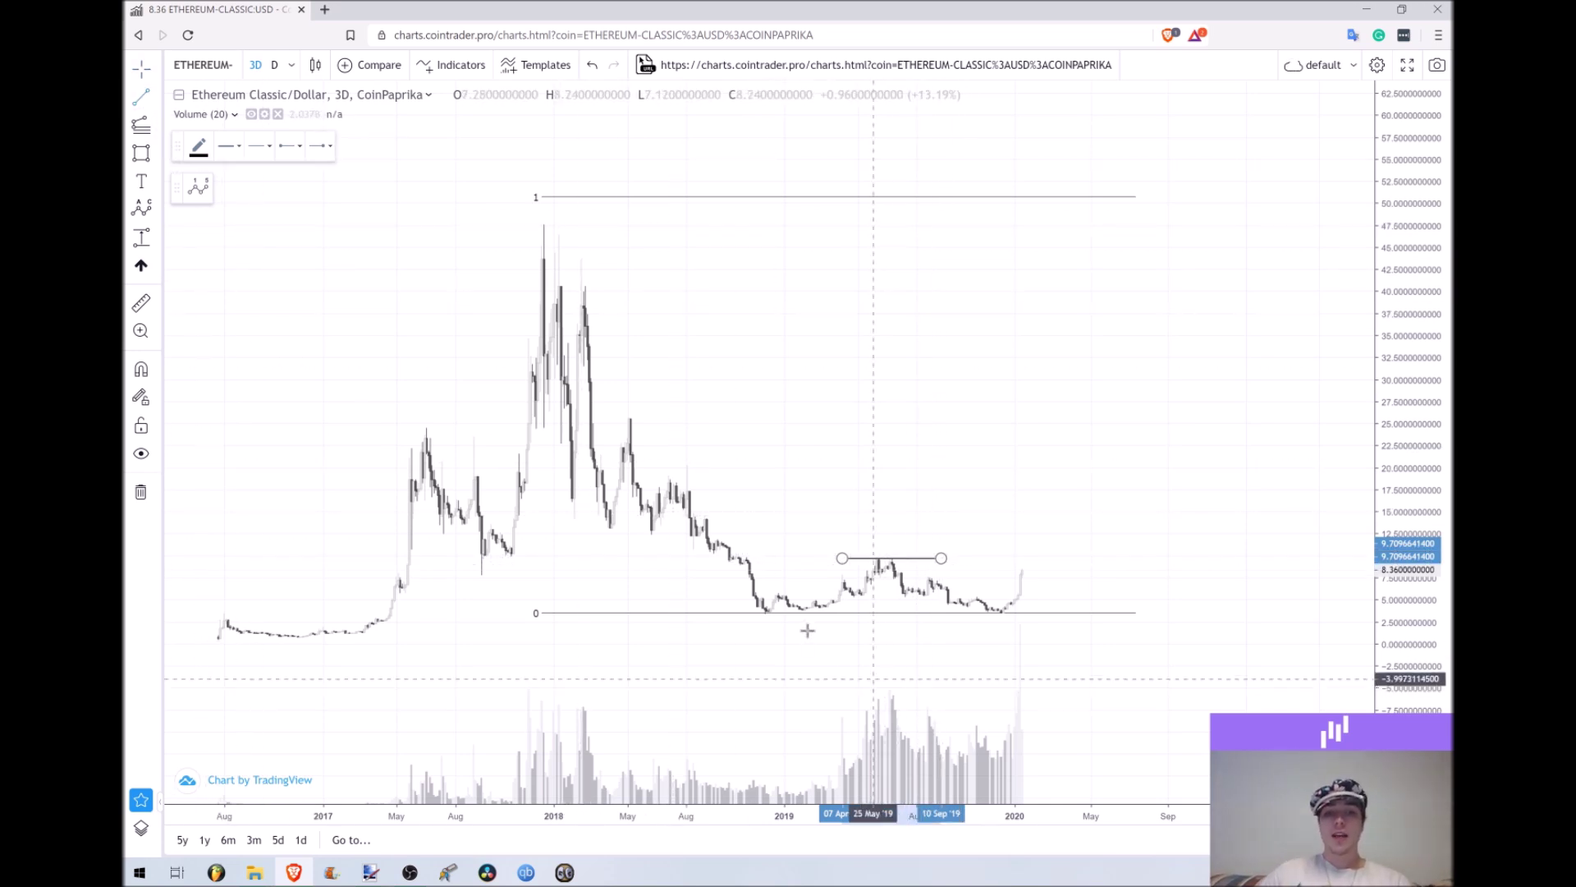
pyautogui.click(733, 613)
pyautogui.click(839, 612)
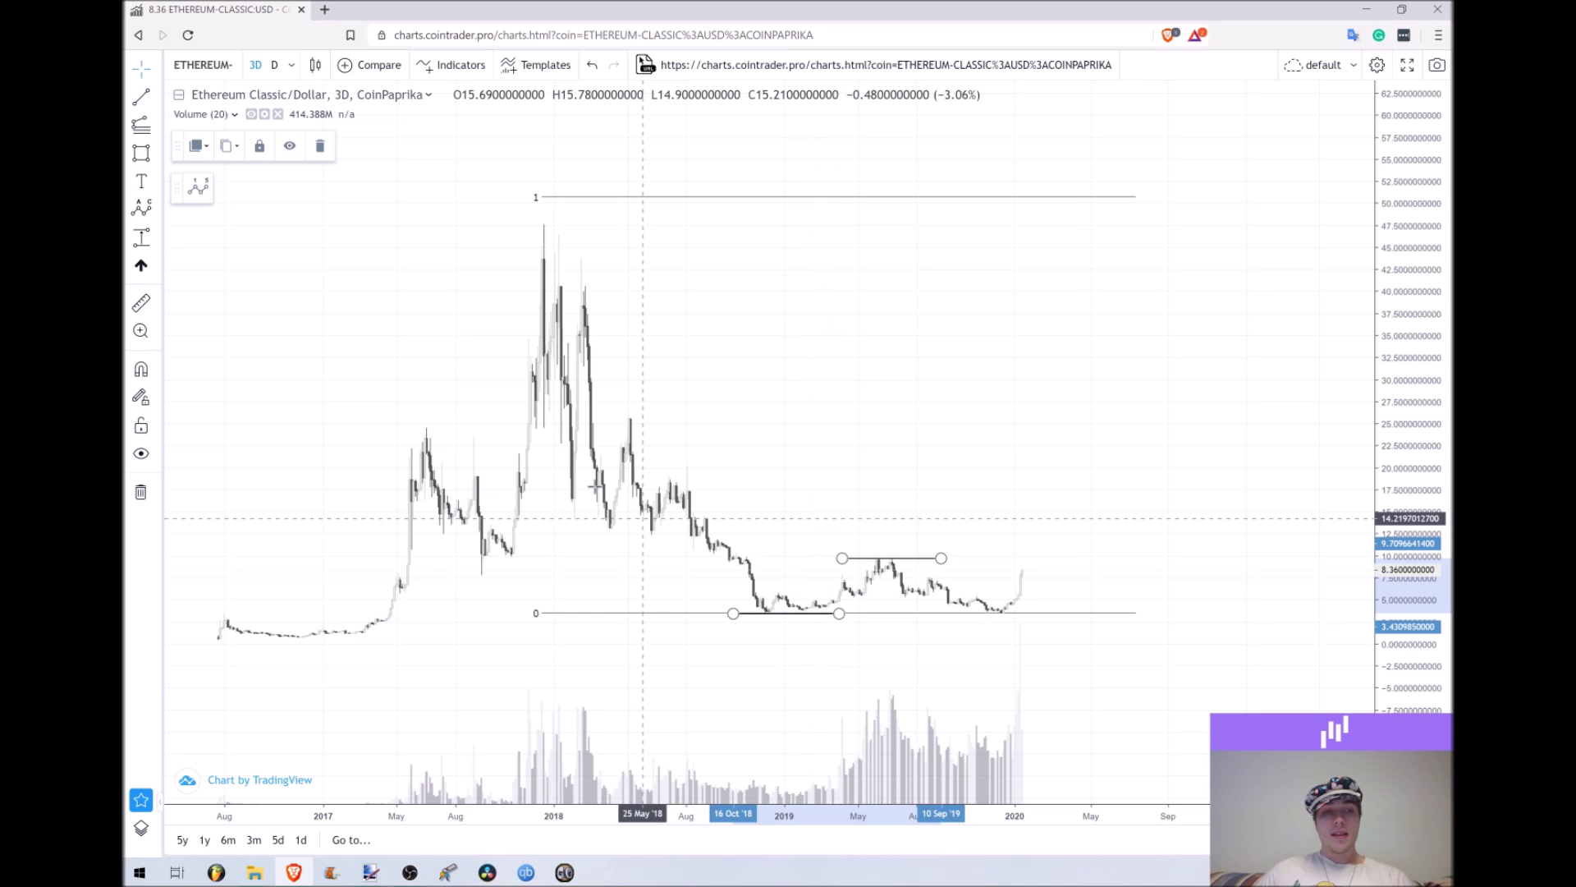
pyautogui.click(141, 96)
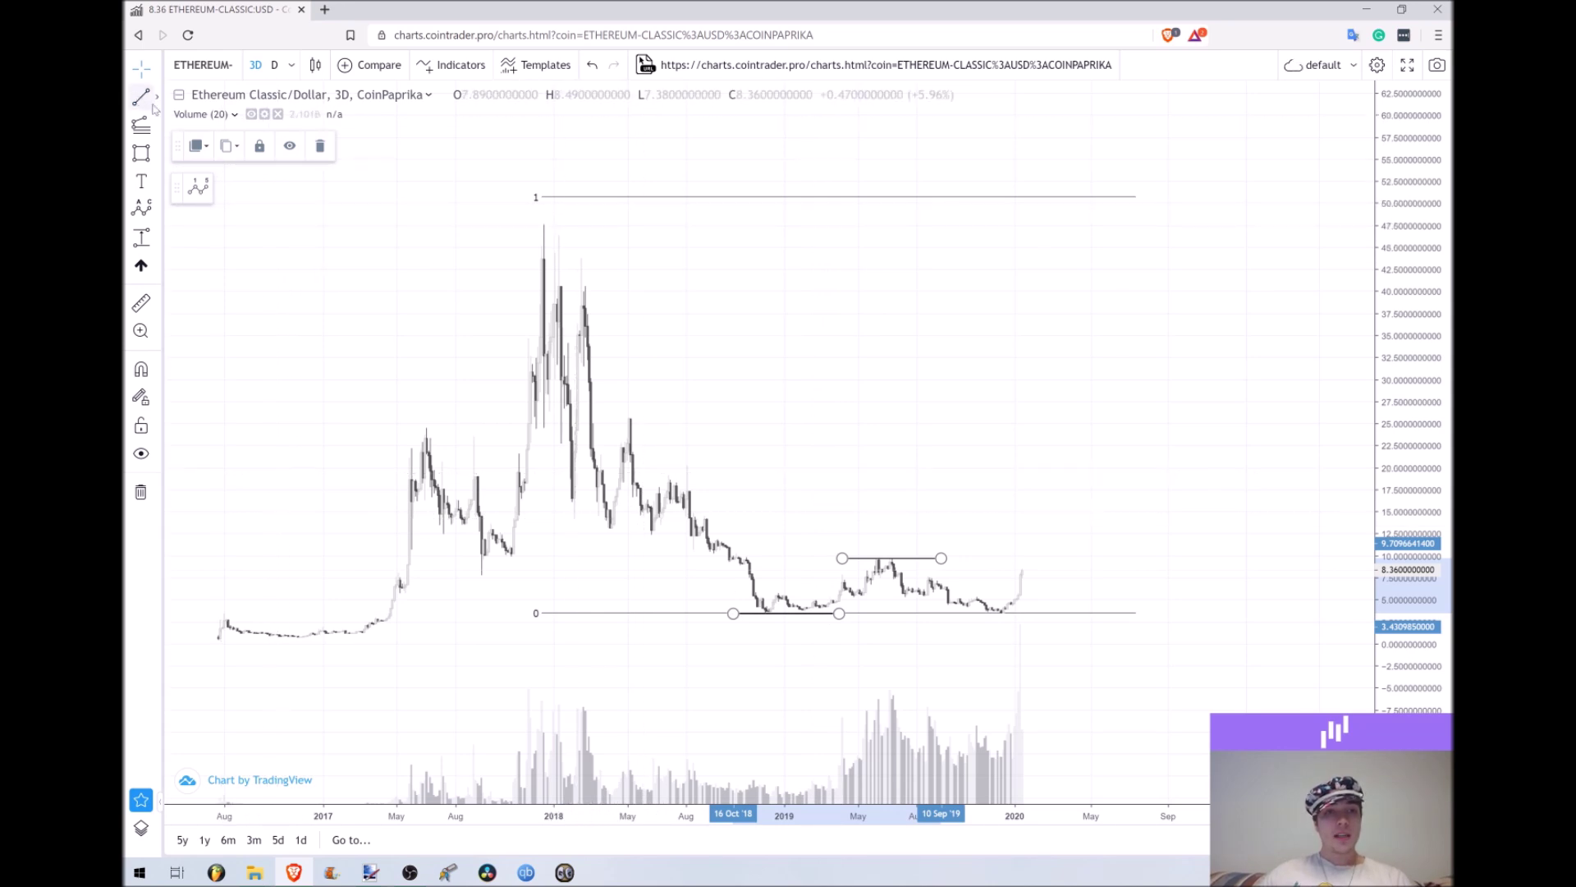
pyautogui.click(932, 612)
pyautogui.click(1039, 612)
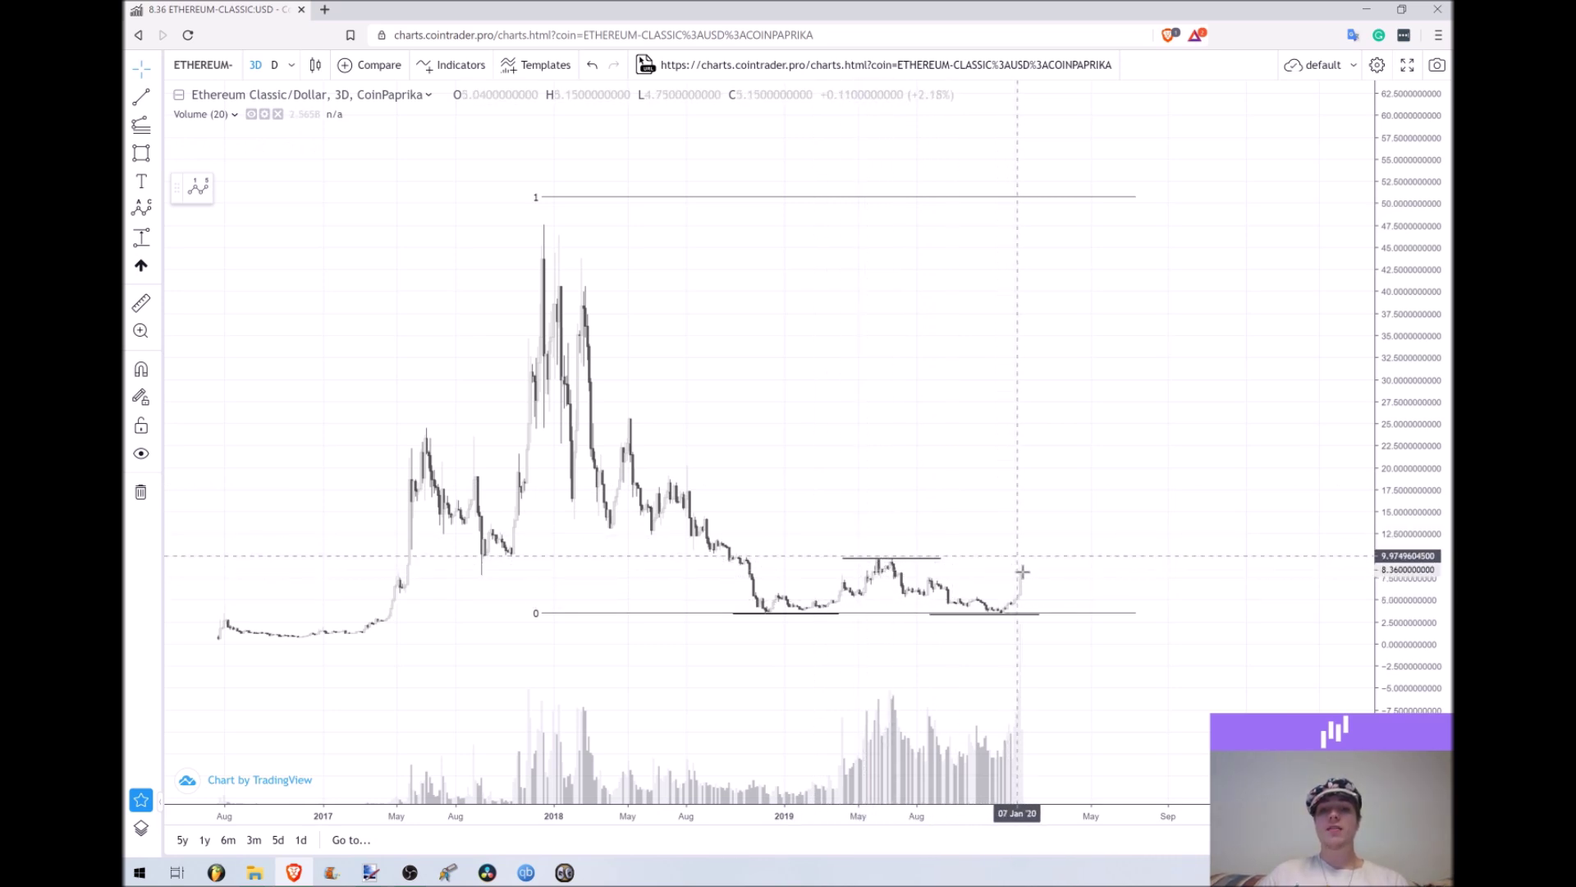
pyautogui.hotkey('alt', 't')
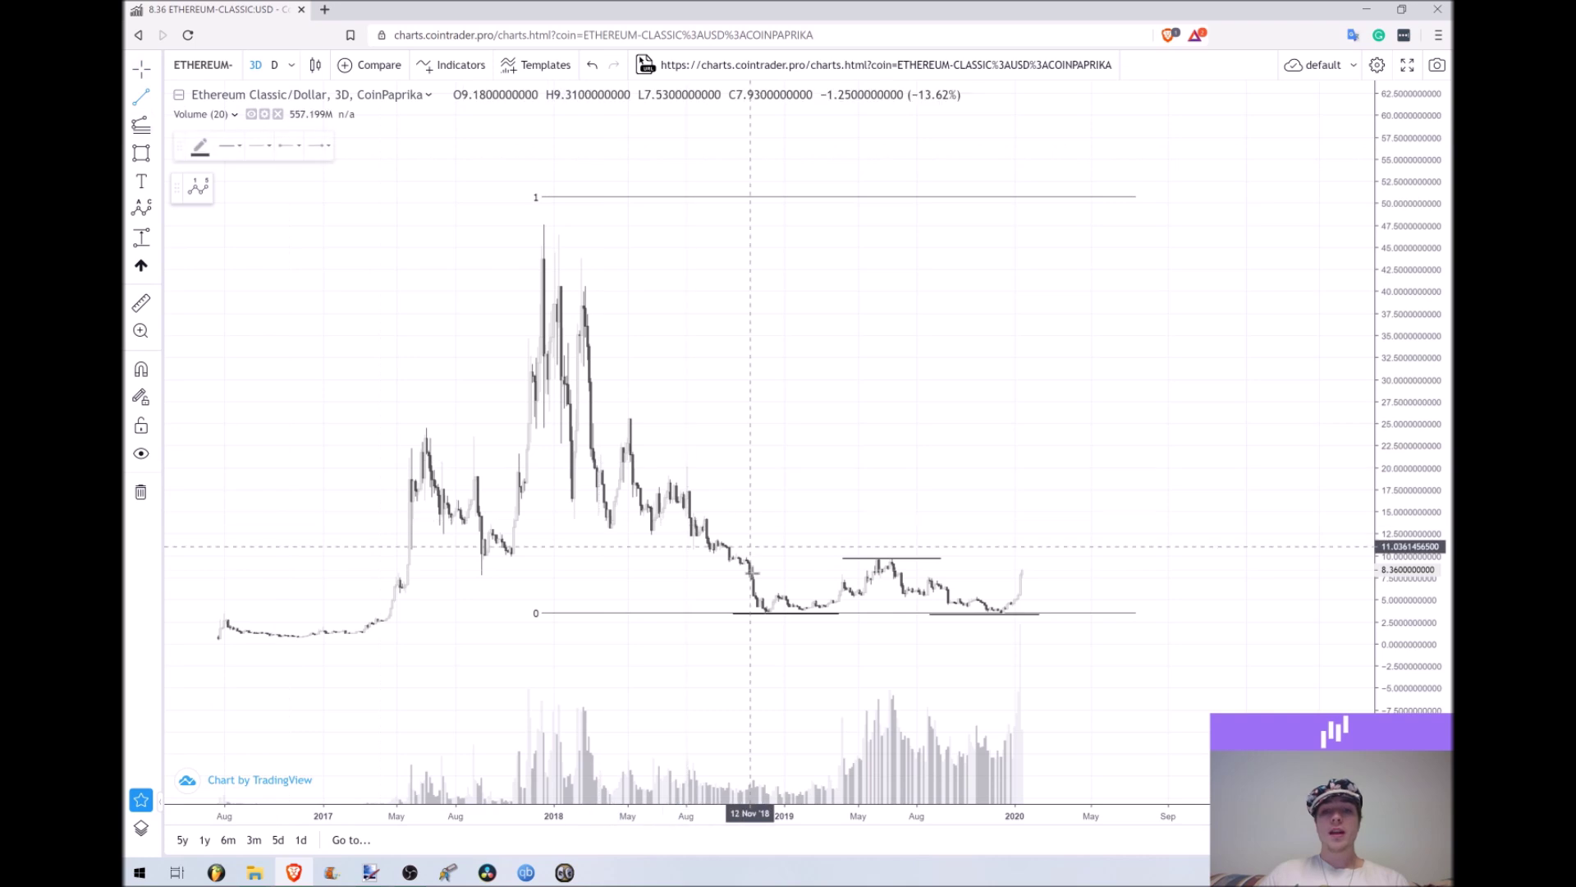
pyautogui.moveTo(859, 613)
pyautogui.mouseDown()
pyautogui.moveTo(859, 560)
pyautogui.moveTo(870, 584)
pyautogui.moveTo(932, 517)
pyautogui.moveTo(928, 534)
pyautogui.mouseUp()
pyautogui.click(848, 472)
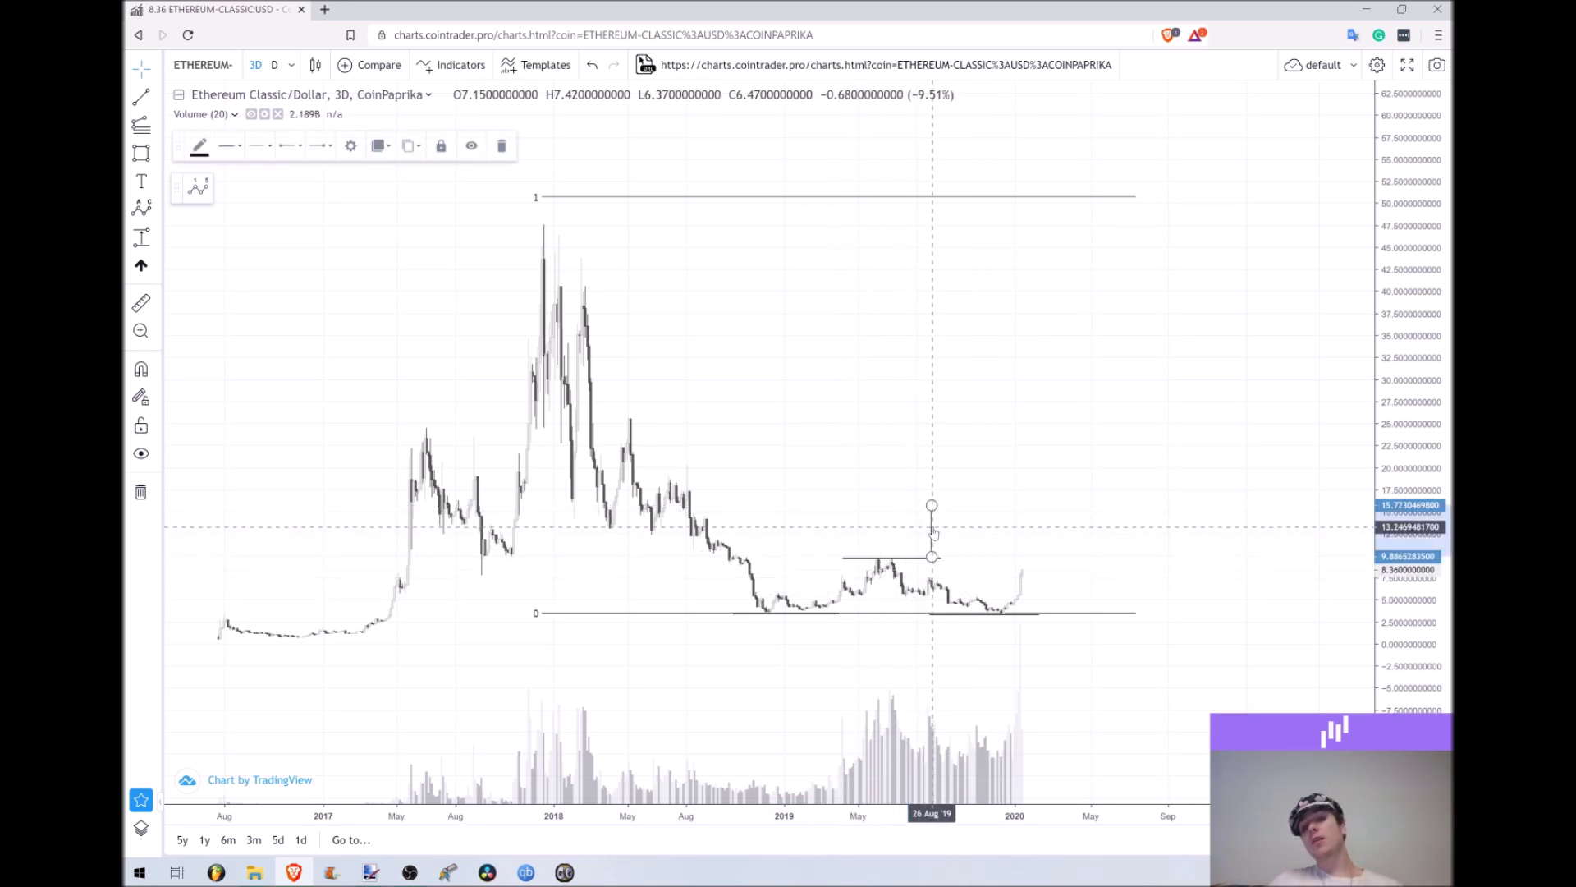
pyautogui.press('Delete')
pyautogui.moveTo(878, 472); pyautogui.dragTo(839, 467)
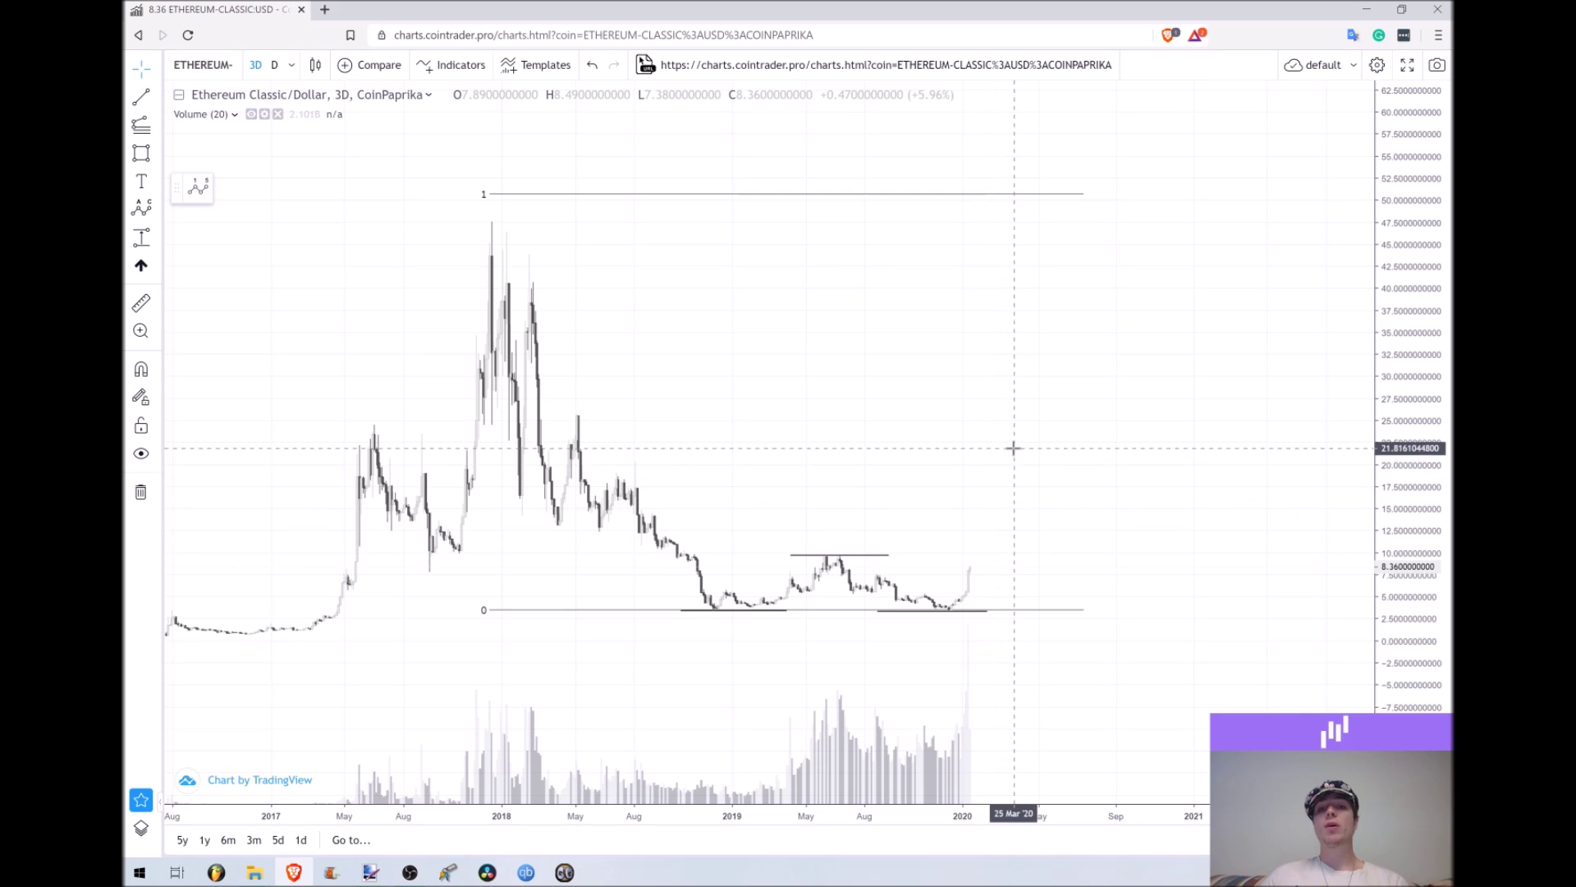
pyautogui.moveTo(993, 426); pyautogui.dragTo(978, 422)
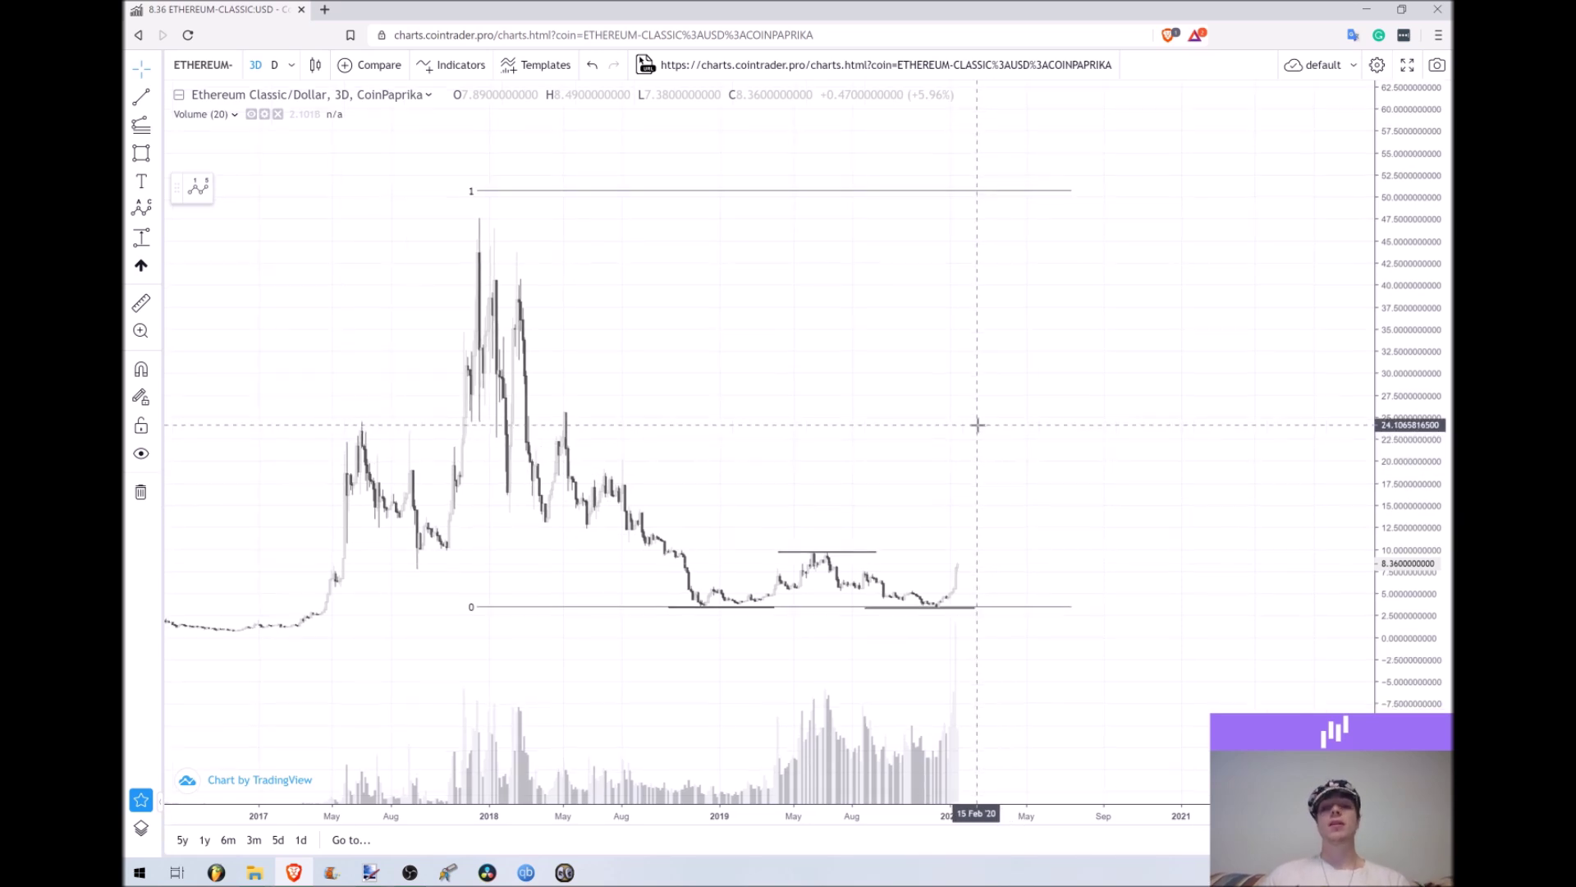
pyautogui.click(816, 556)
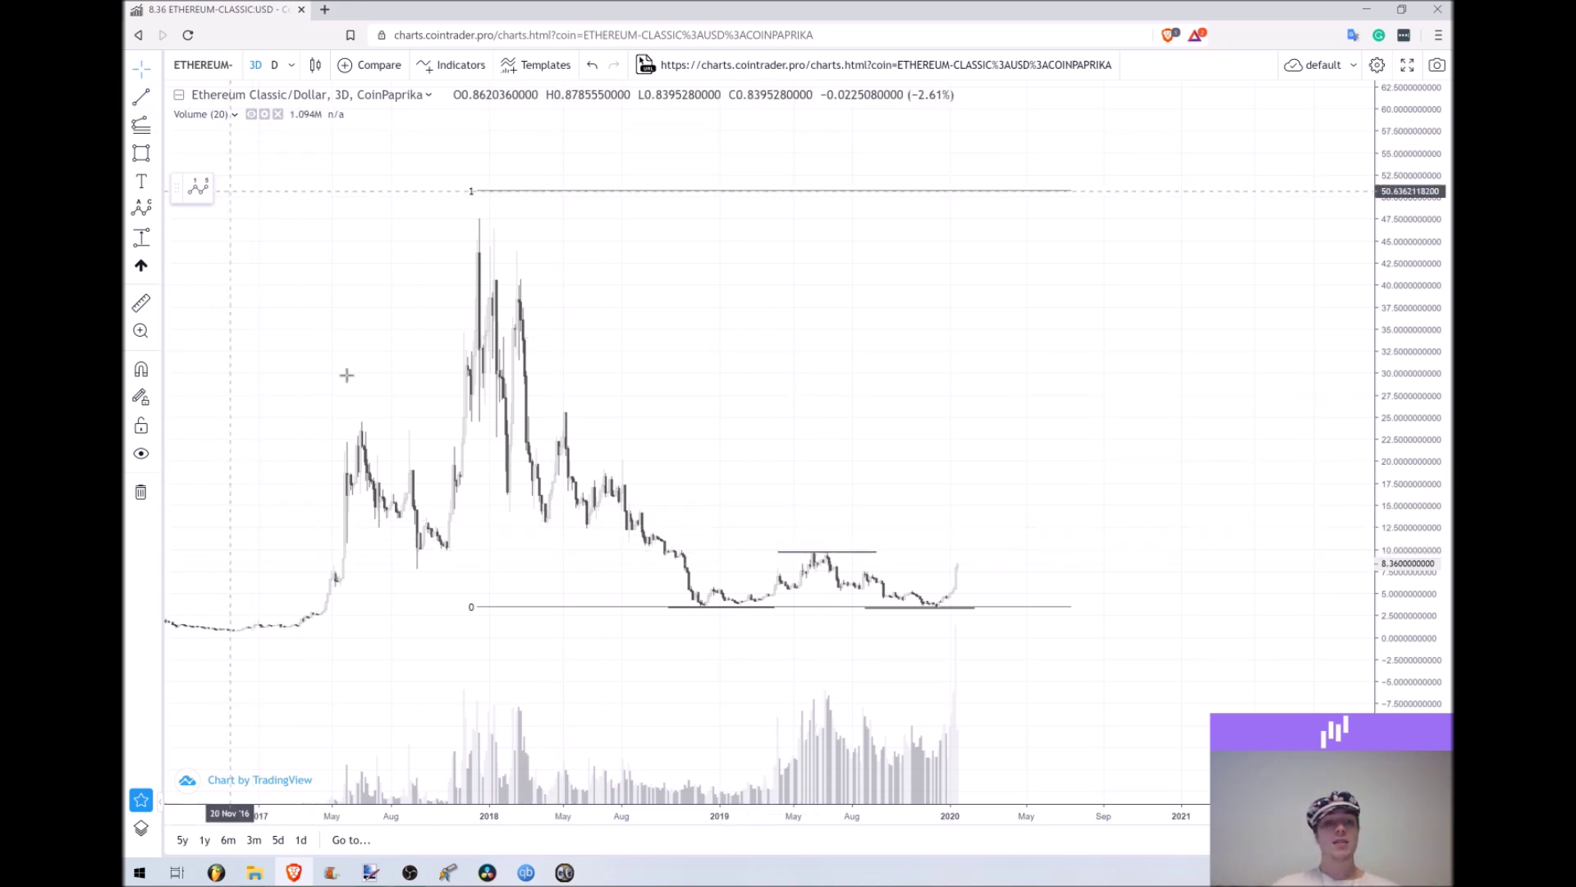
pyautogui.click(388, 548)
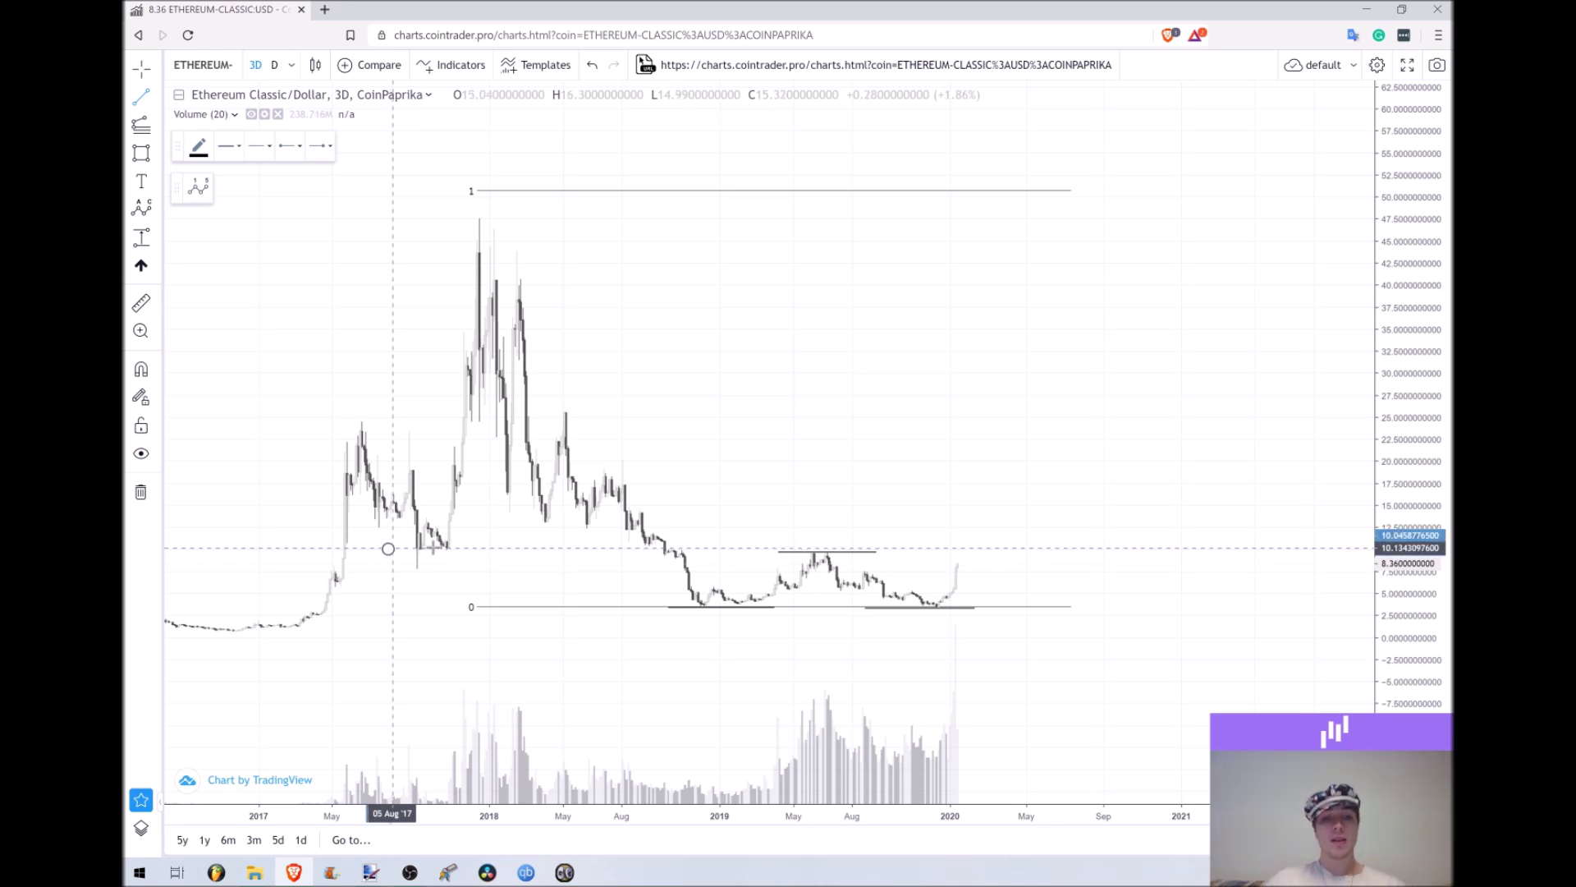
pyautogui.click(513, 548)
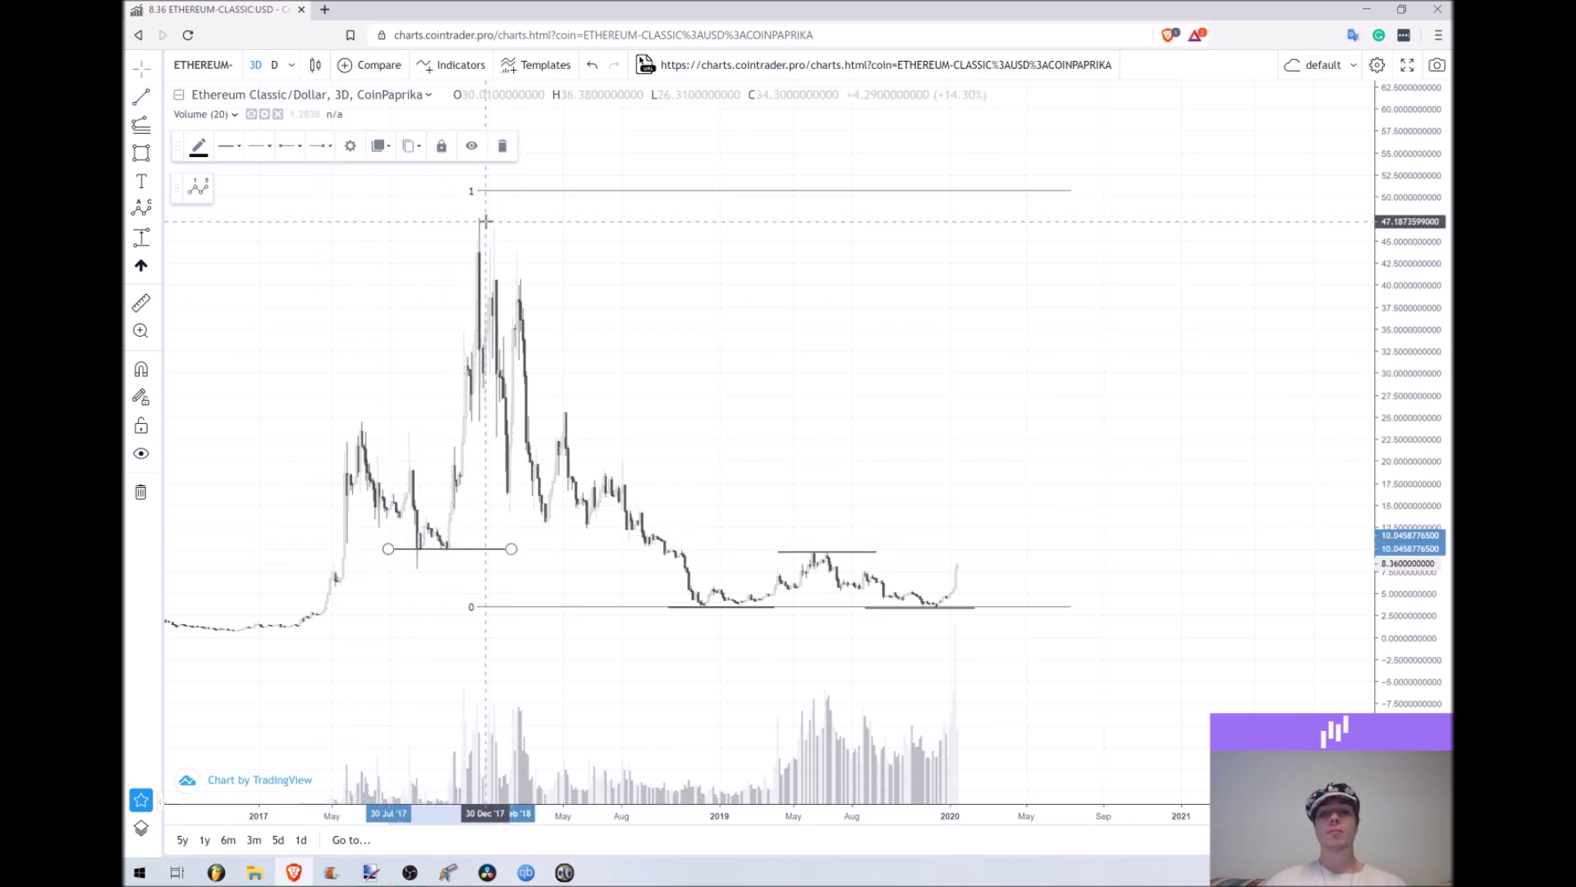
pyautogui.press('Delete')
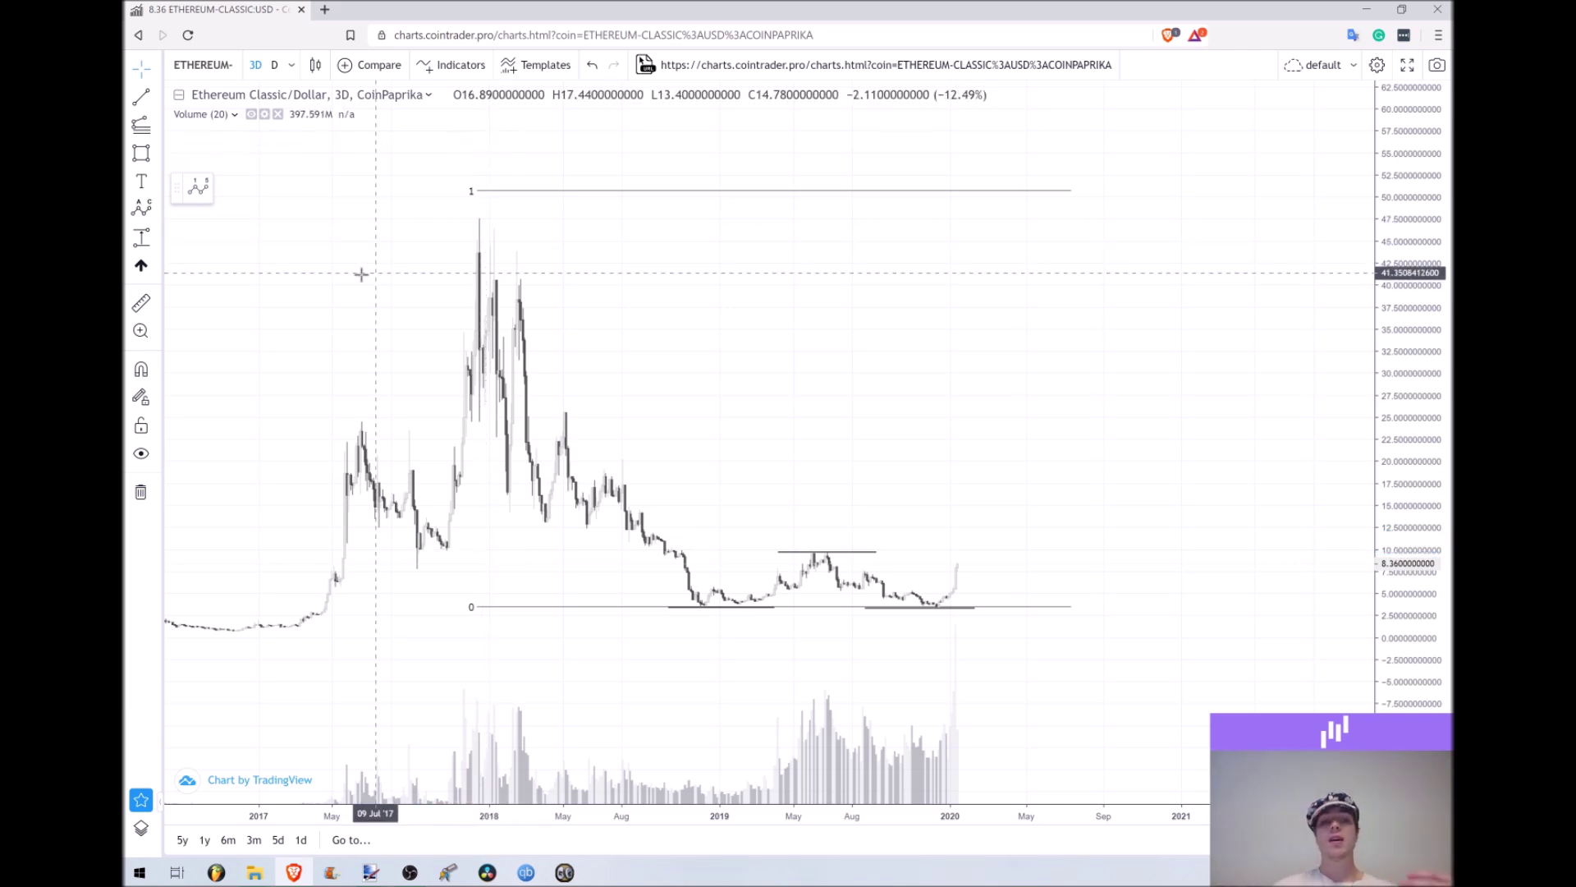
pyautogui.hscroll(-5, 480, 279)
pyautogui.moveTo(480, 279); pyautogui.dragTo(490, 281)
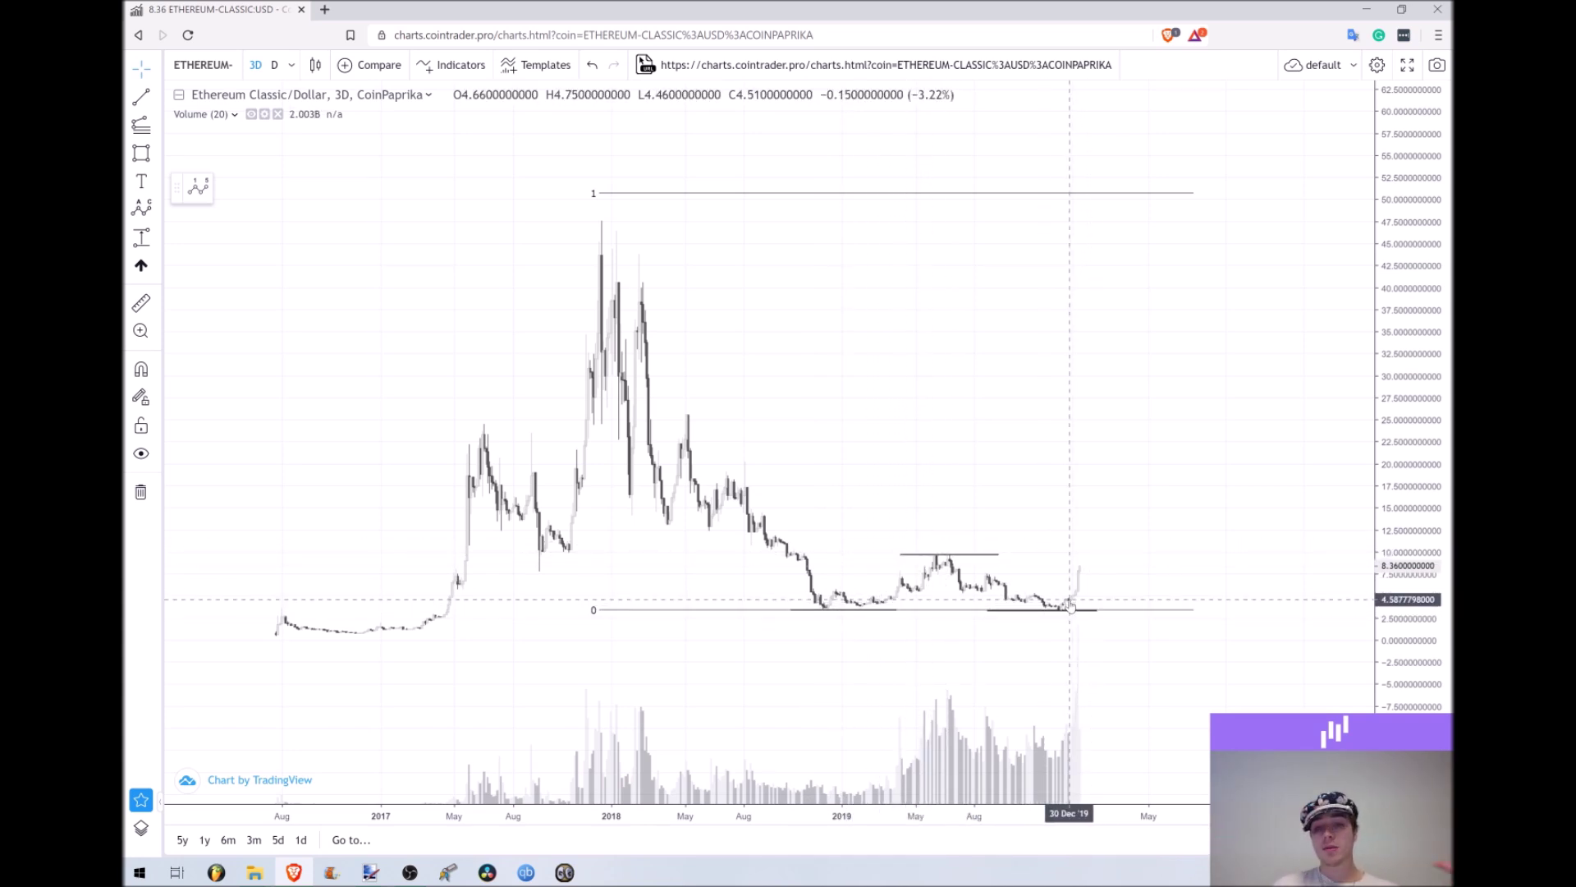
pyautogui.moveTo(978, 496); pyautogui.dragTo(947, 497)
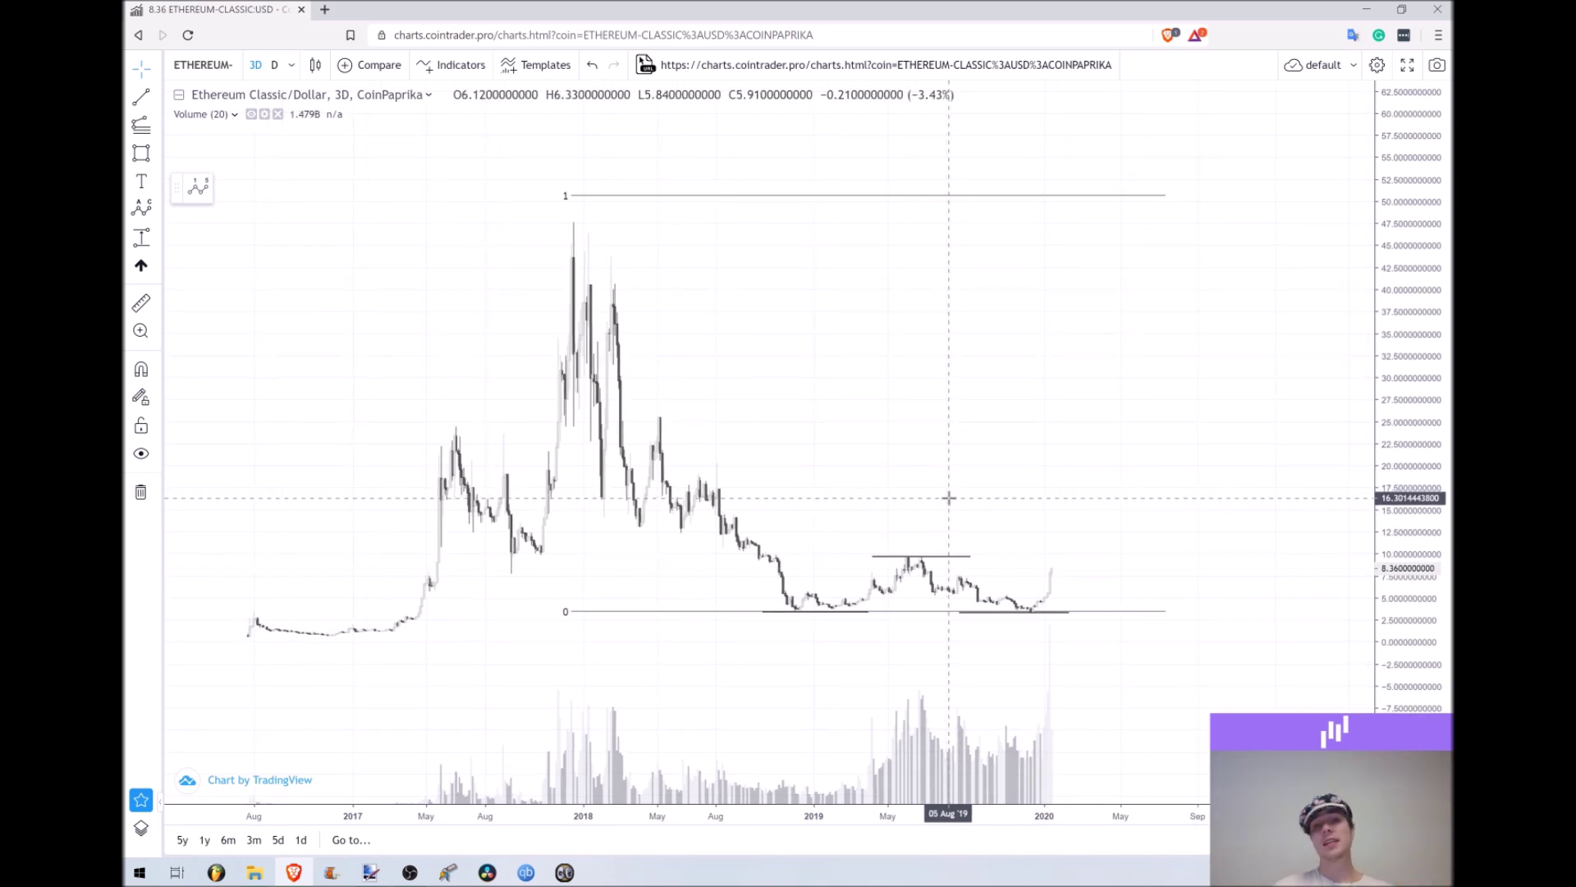
pyautogui.moveTo(966, 489); pyautogui.dragTo(920, 489)
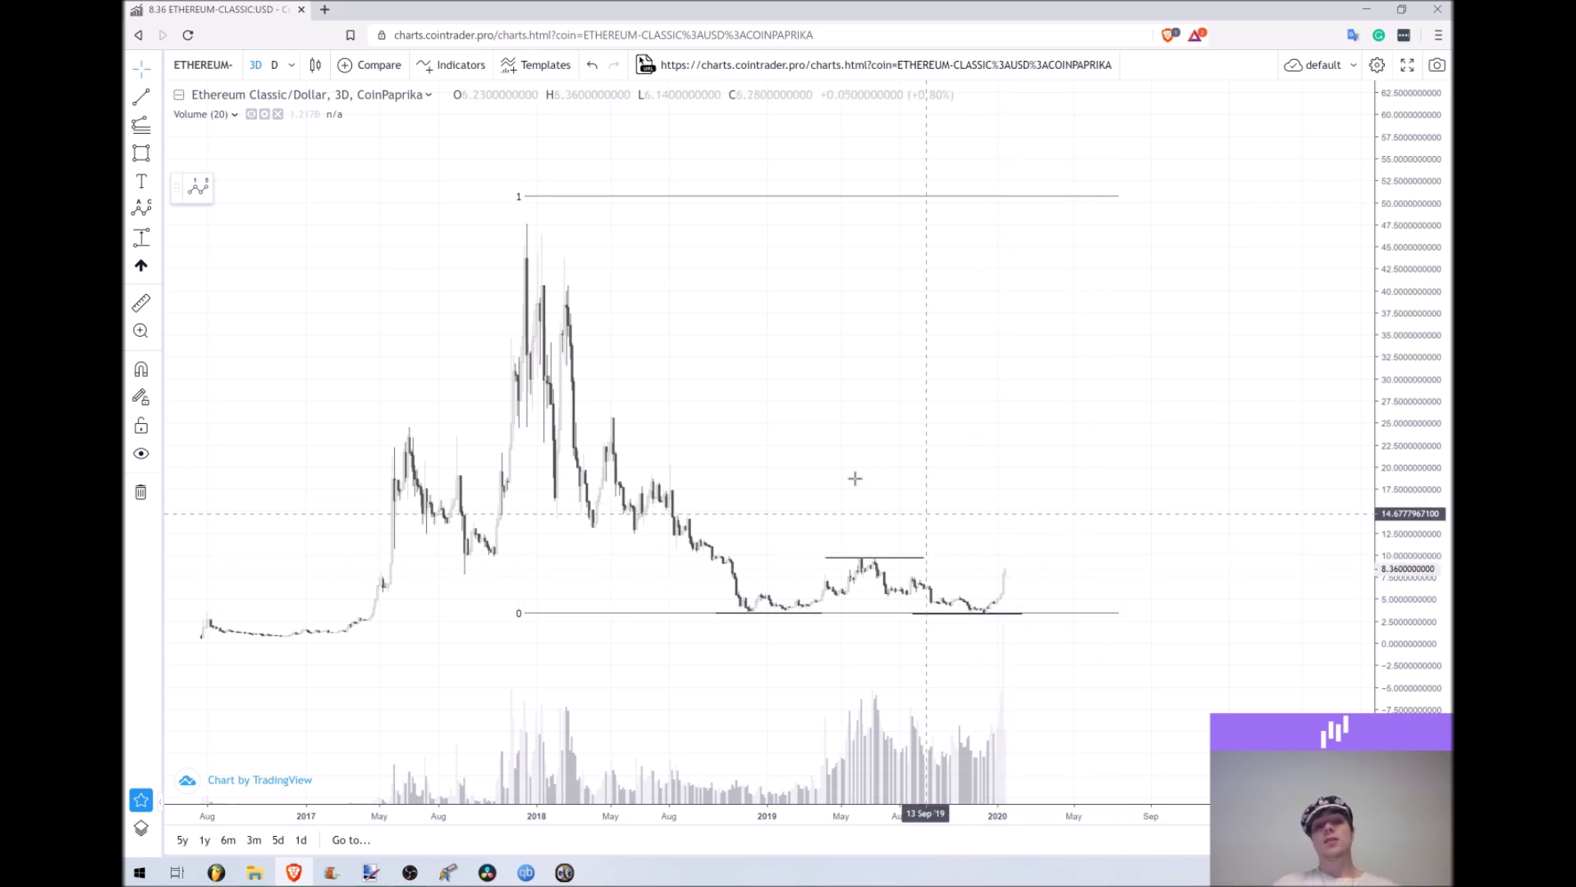
pyautogui.moveTo(851, 475); pyautogui.dragTo(662, 450)
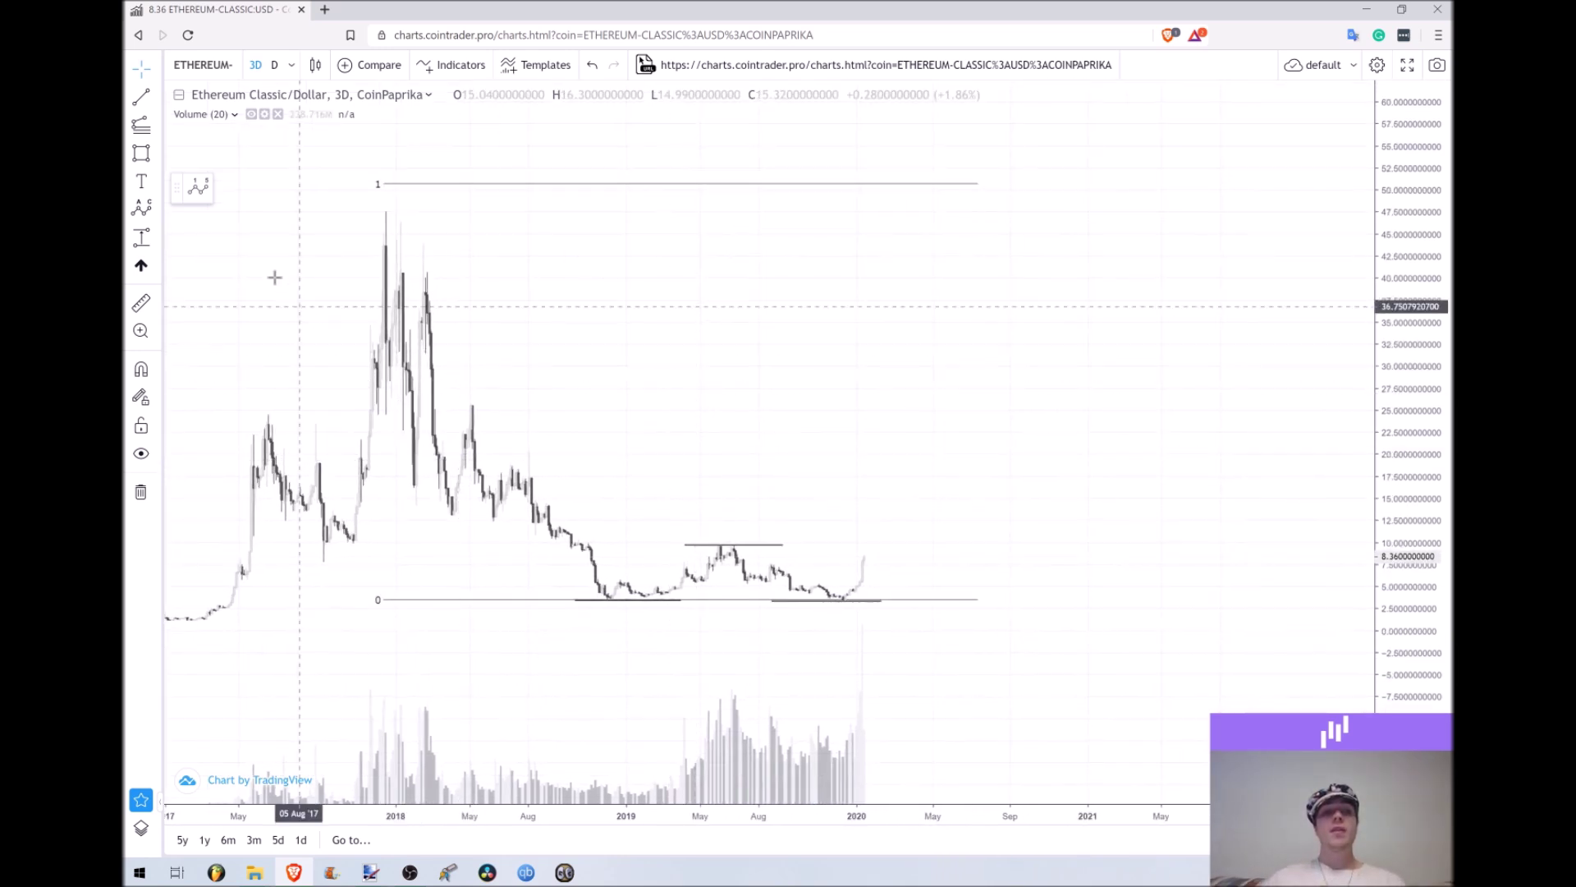
# Step: Draw an Elliott impulse wave (0)–(5) from the late-2018 low to a projected 2020 peak, raising point (3)
pyautogui.click(145, 207)
pyautogui.click(246, 397)
pyautogui.click(595, 597)
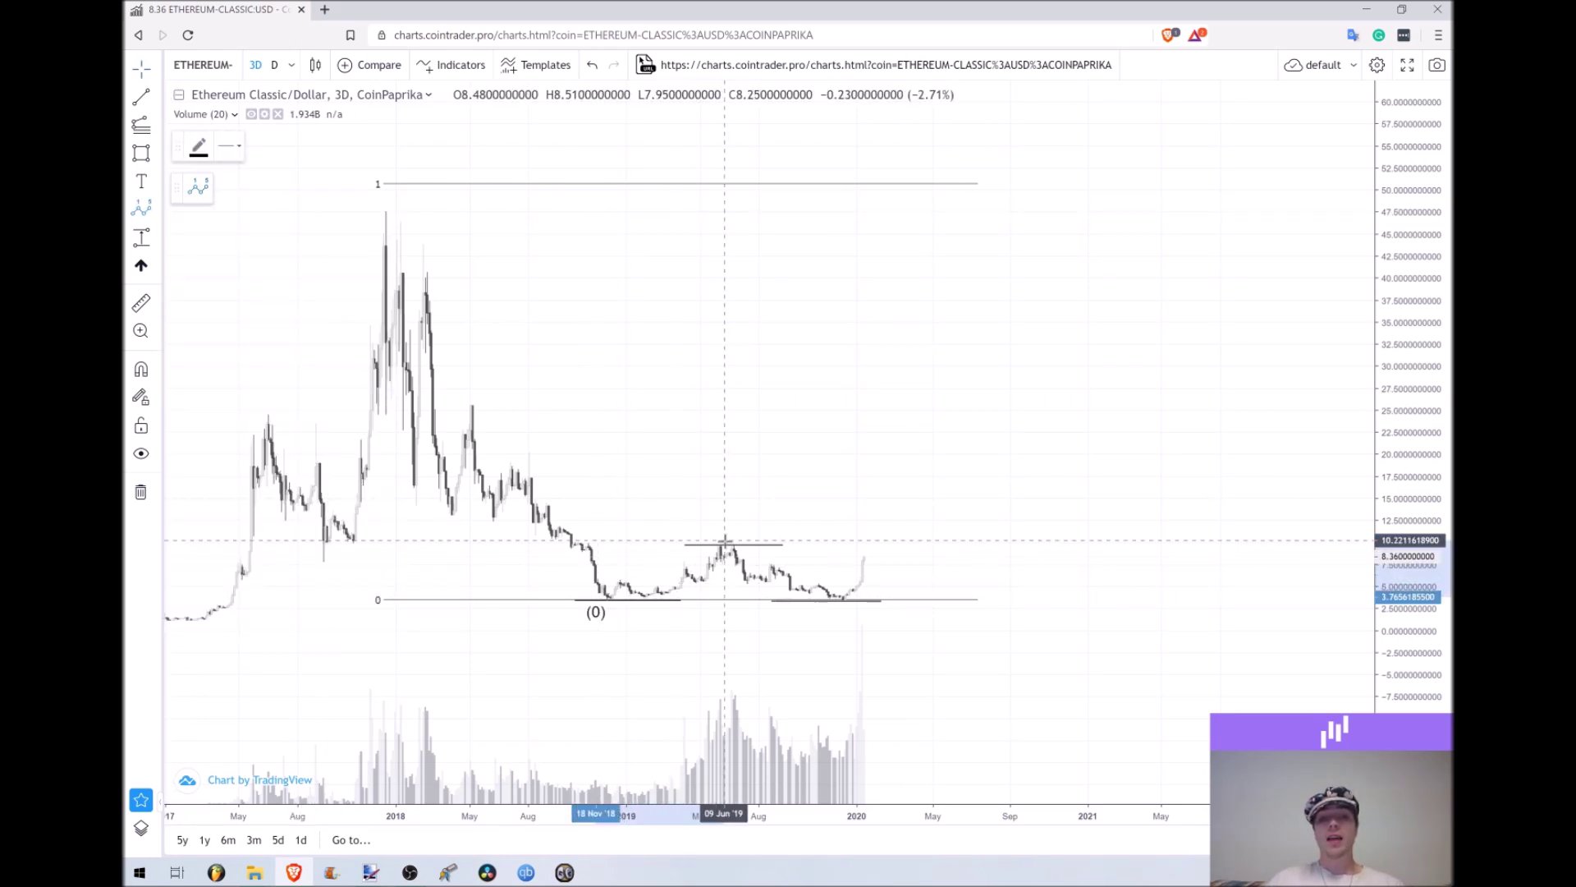
pyautogui.click(724, 542)
pyautogui.click(837, 599)
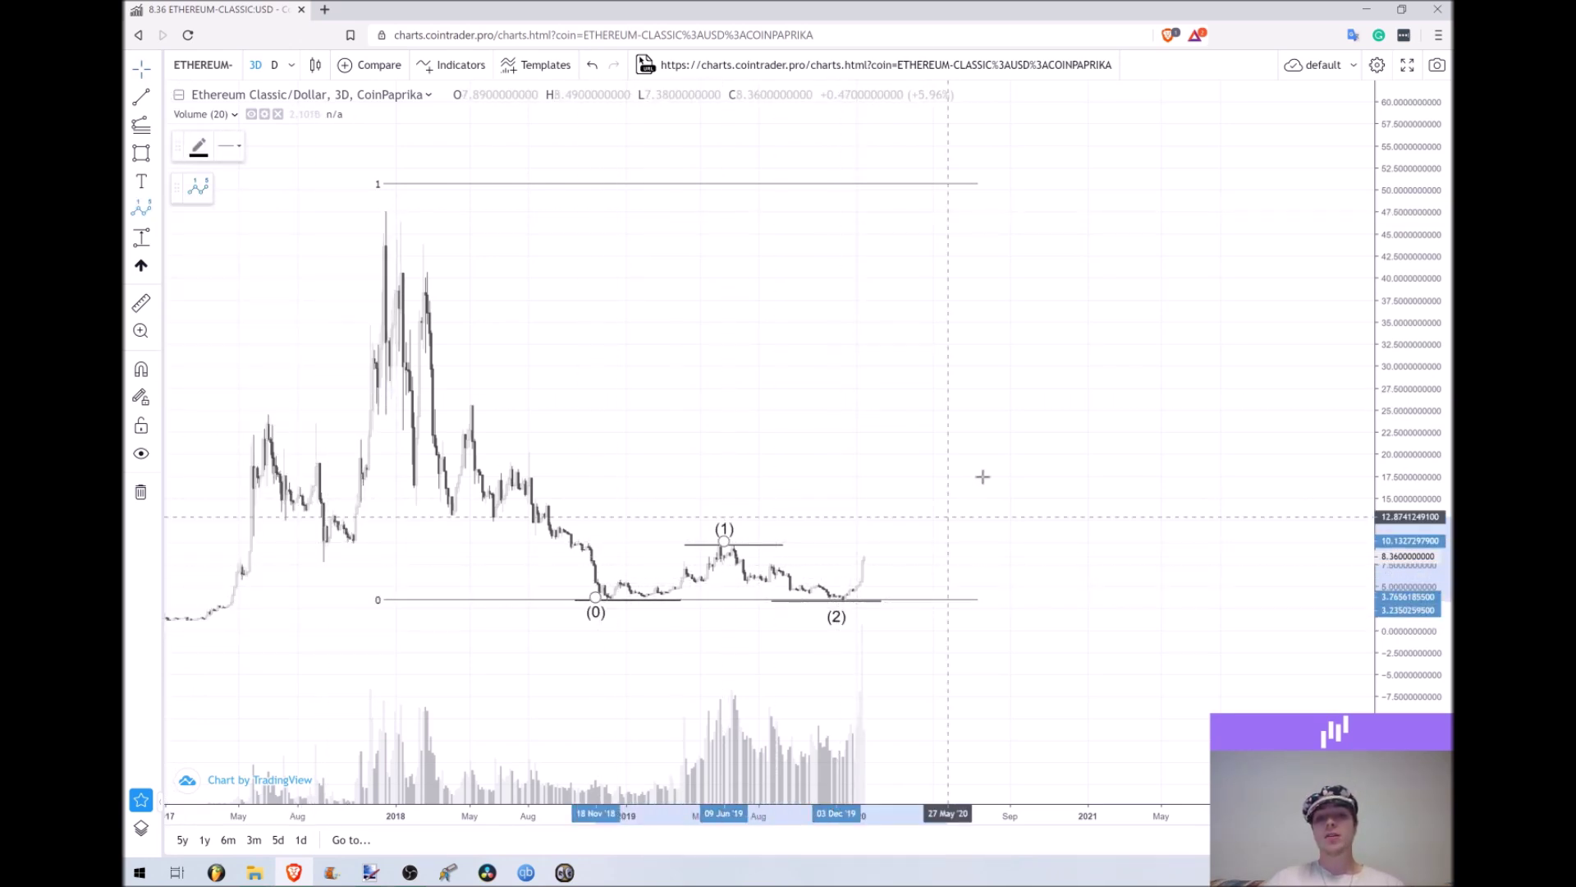
pyautogui.click(952, 435)
pyautogui.click(996, 495)
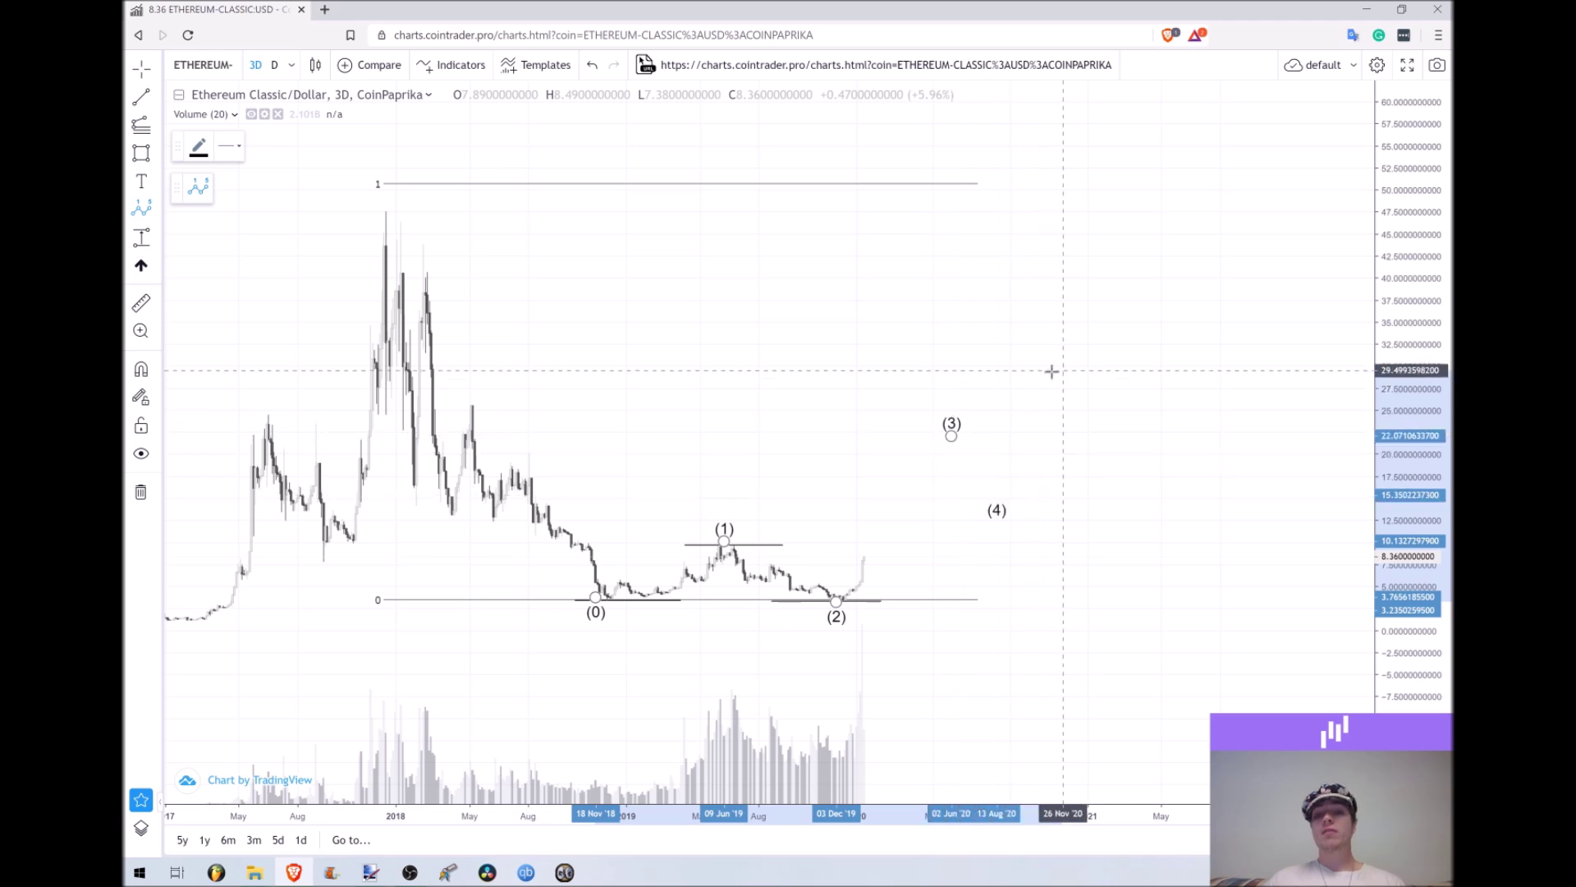
pyautogui.click(1057, 374)
pyautogui.moveTo(913, 417)
pyautogui.mouseDown()
pyautogui.moveTo(885, 389)
pyautogui.moveTo(913, 392)
pyautogui.mouseUp()
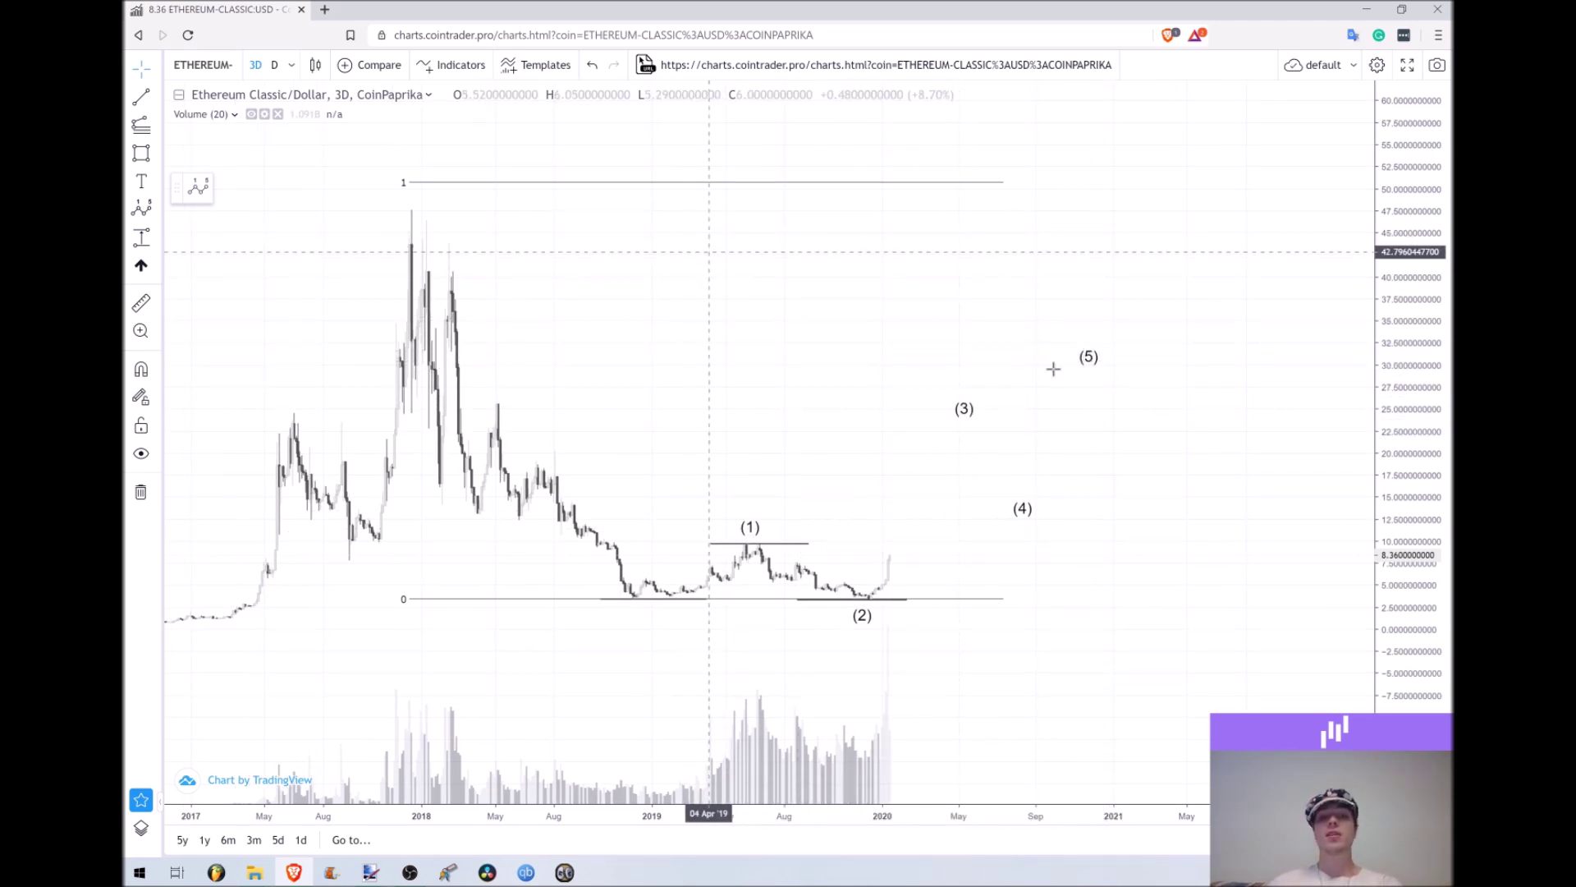
# Step: Delete the Elliott impulse wave drawing from the chart
pyautogui.click(1088, 356)
pyautogui.press('Delete')
pyautogui.scroll(-1, 969, 322)
pyautogui.scroll(-2, 1059, 344)
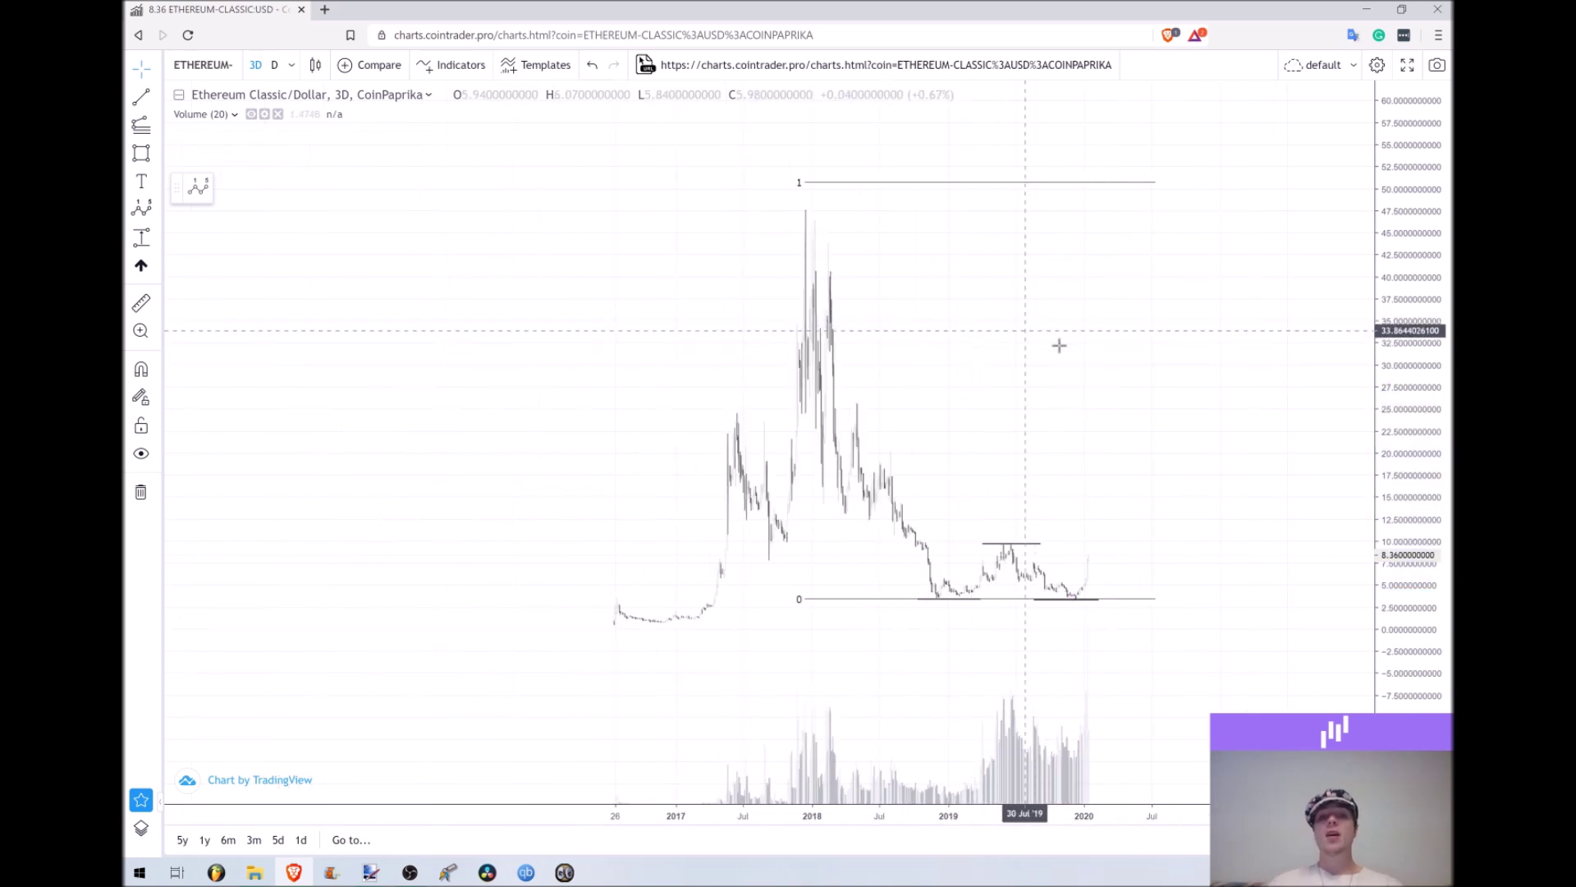
pyautogui.scroll(1, 1083, 348)
# Step: Compress the price scale until the 1.618, 2.618 and 3.618 extension levels are visible
pyautogui.moveTo(1400, 349); pyautogui.dragTo(1031, 472)
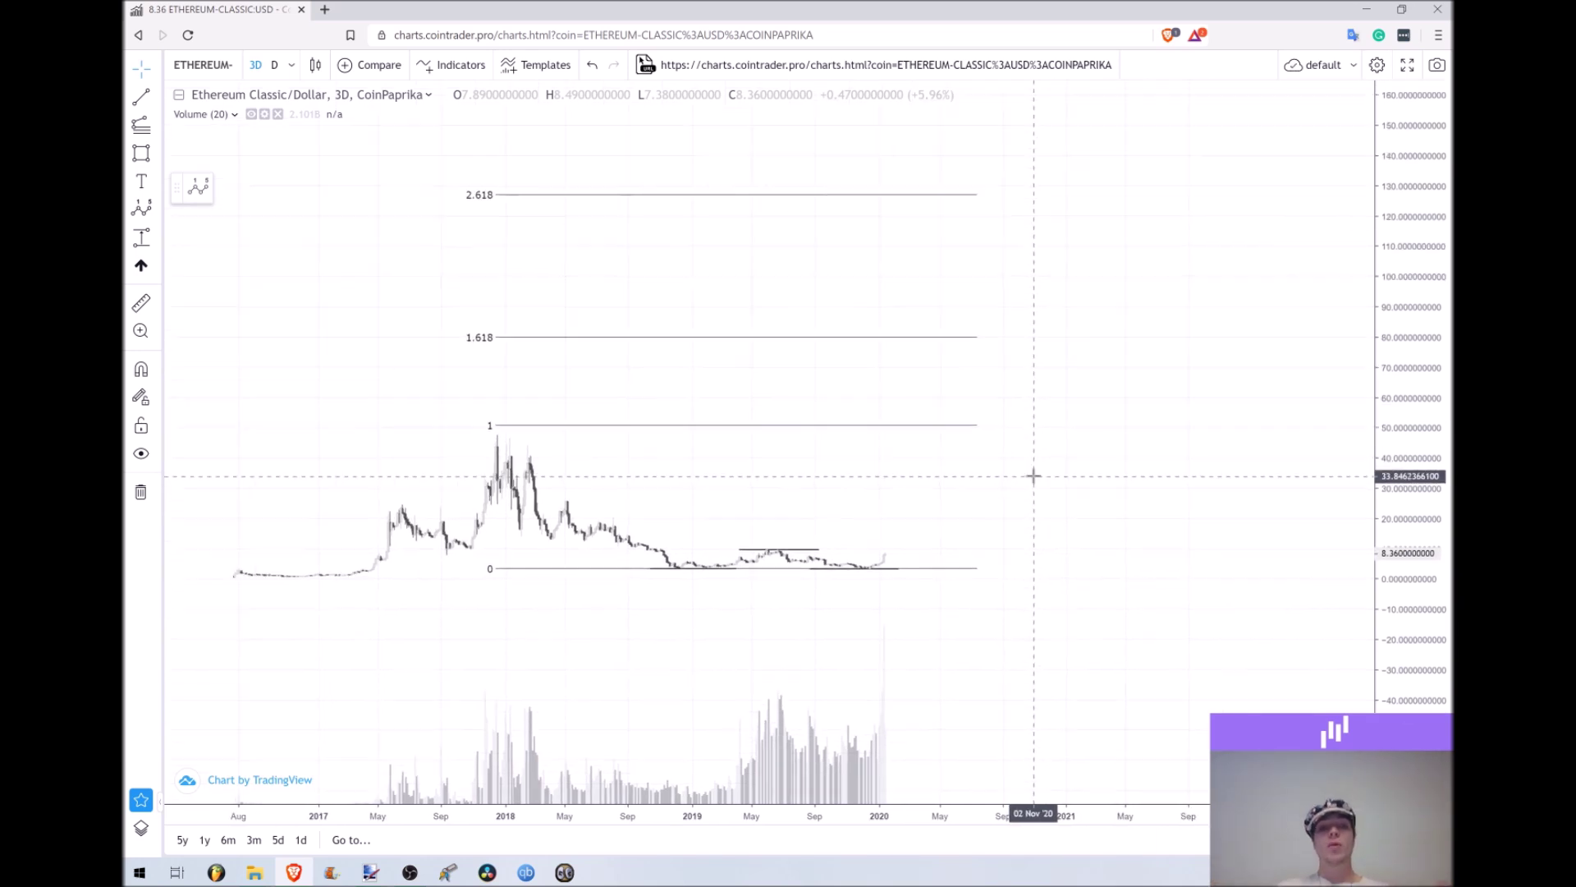
pyautogui.scroll(-2, 1031, 471)
pyautogui.scroll(1, 1035, 471)
pyautogui.moveTo(1447, 289); pyautogui.dragTo(1437, 361)
pyautogui.moveTo(1141, 397); pyautogui.dragTo(1062, 412)
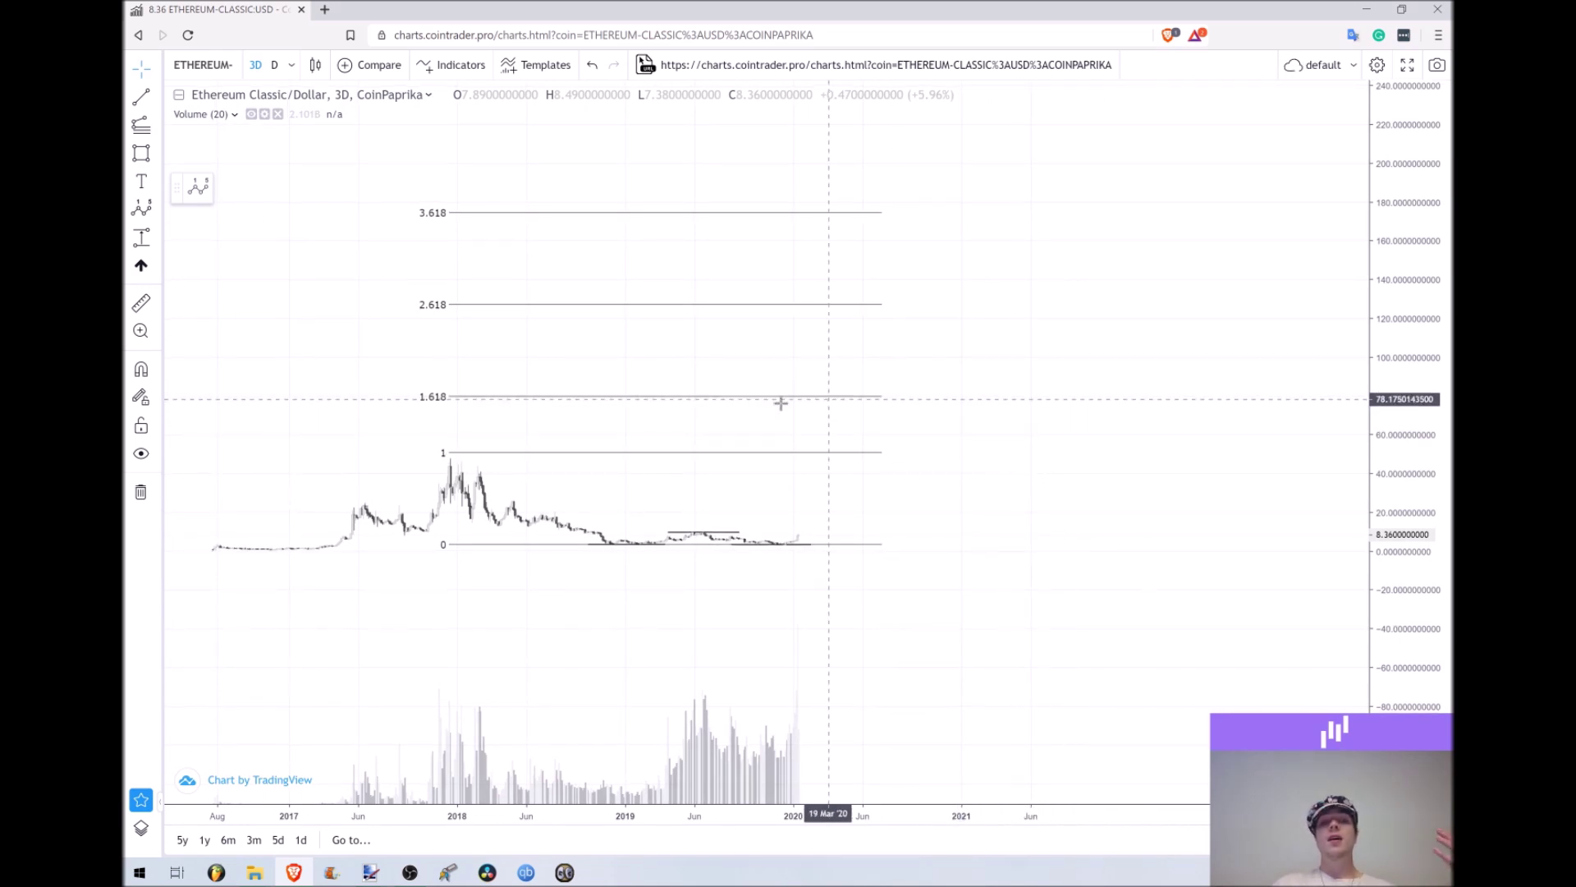
# Step: Draw a five-point Elliott wave from the 2016 low, with (3) above 2.618 and (5) near 3.618
pyautogui.click(142, 207)
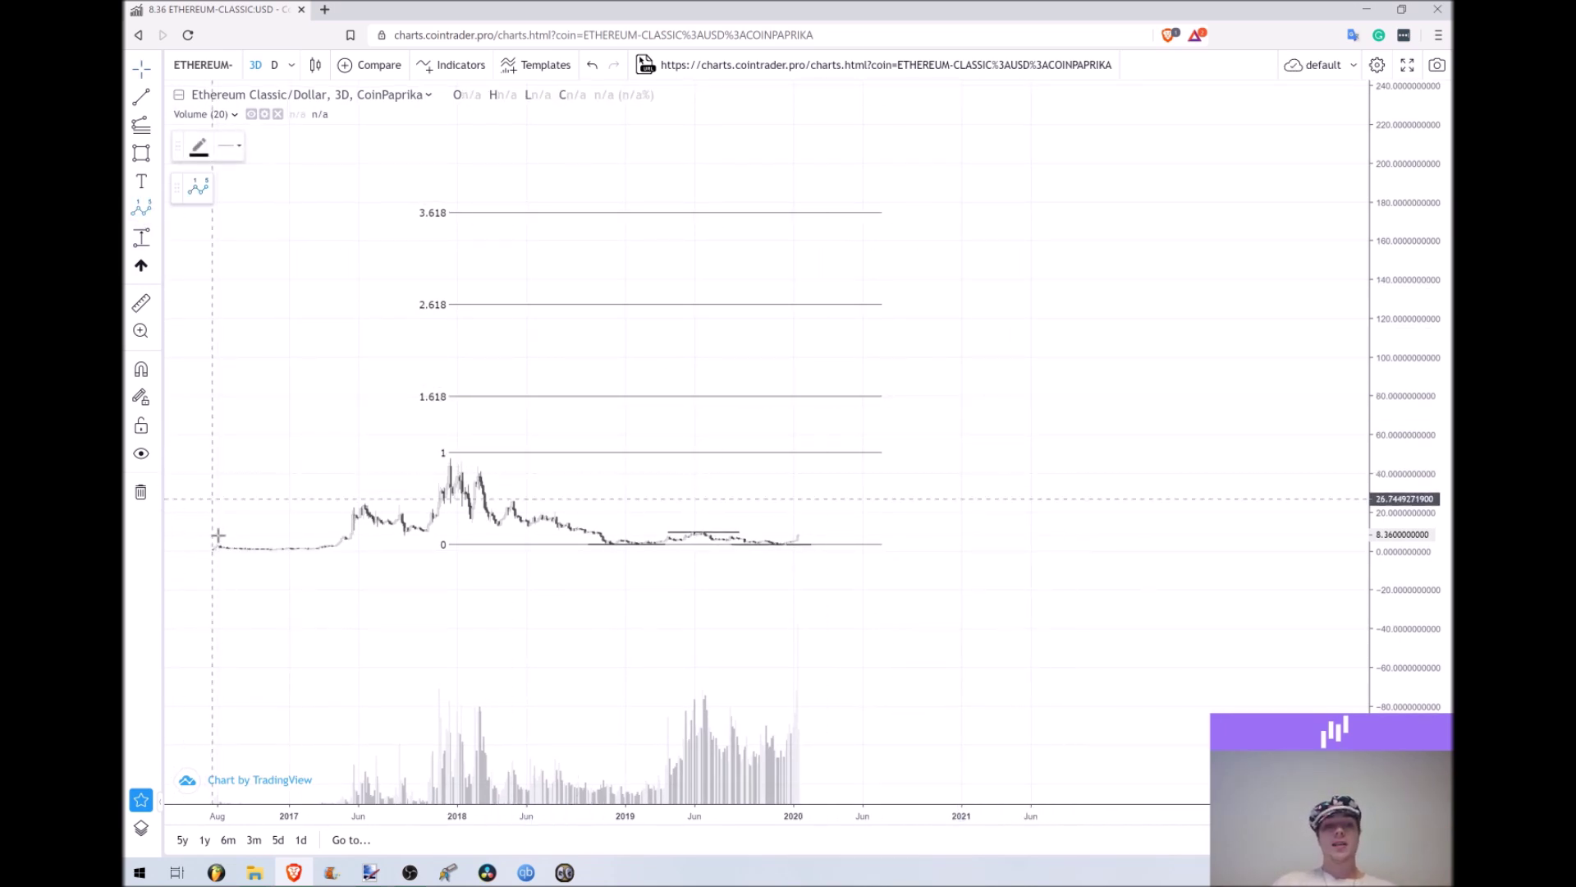
pyautogui.click(216, 549)
pyautogui.click(444, 454)
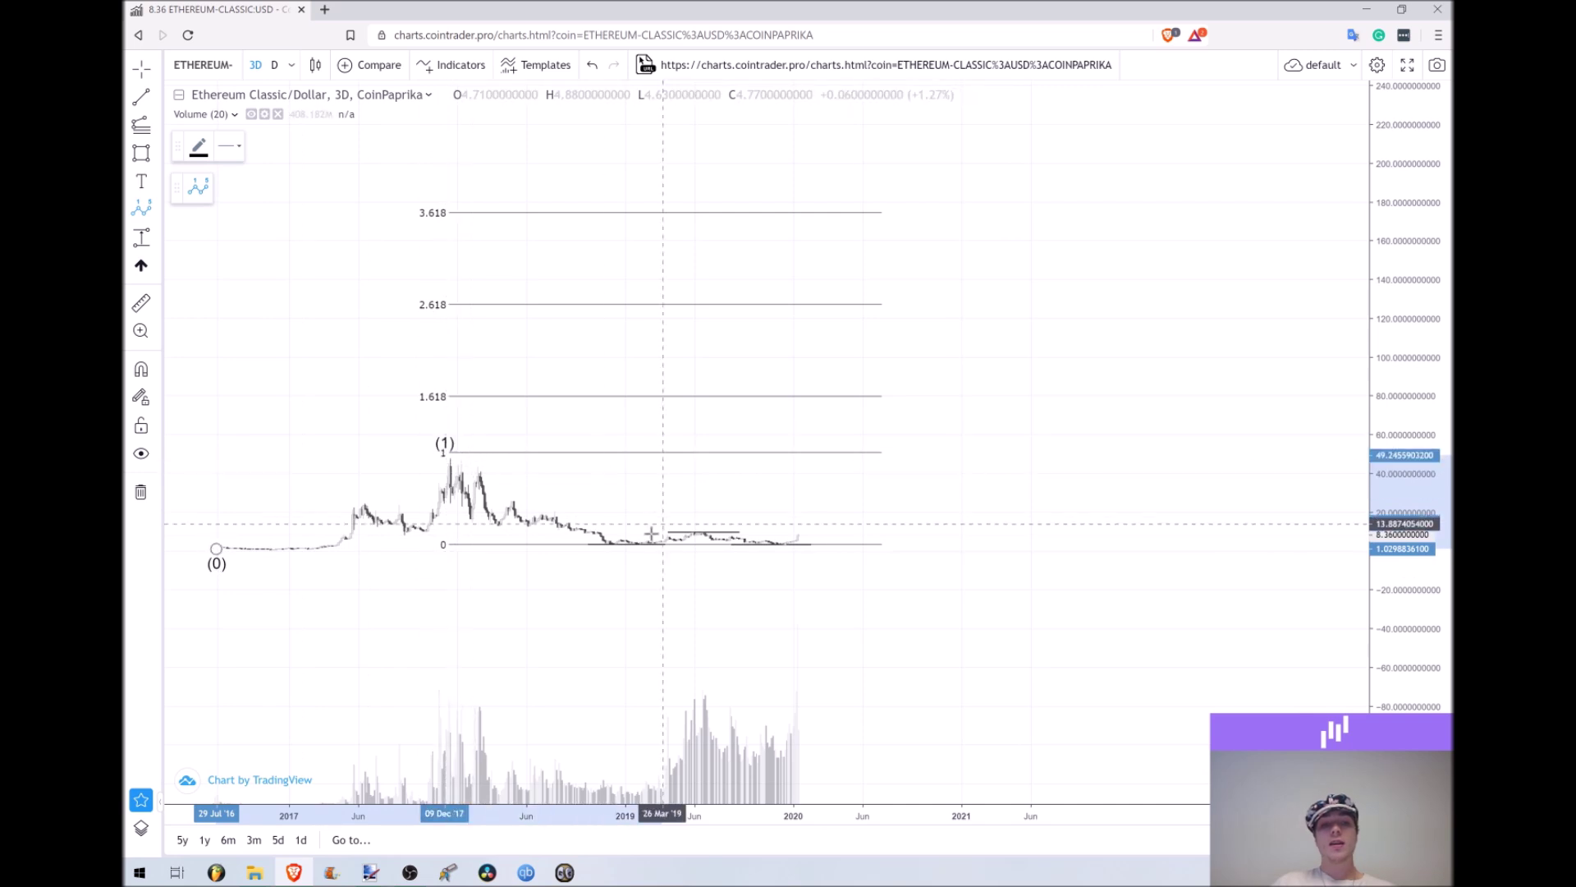
pyautogui.click(615, 545)
pyautogui.click(936, 300)
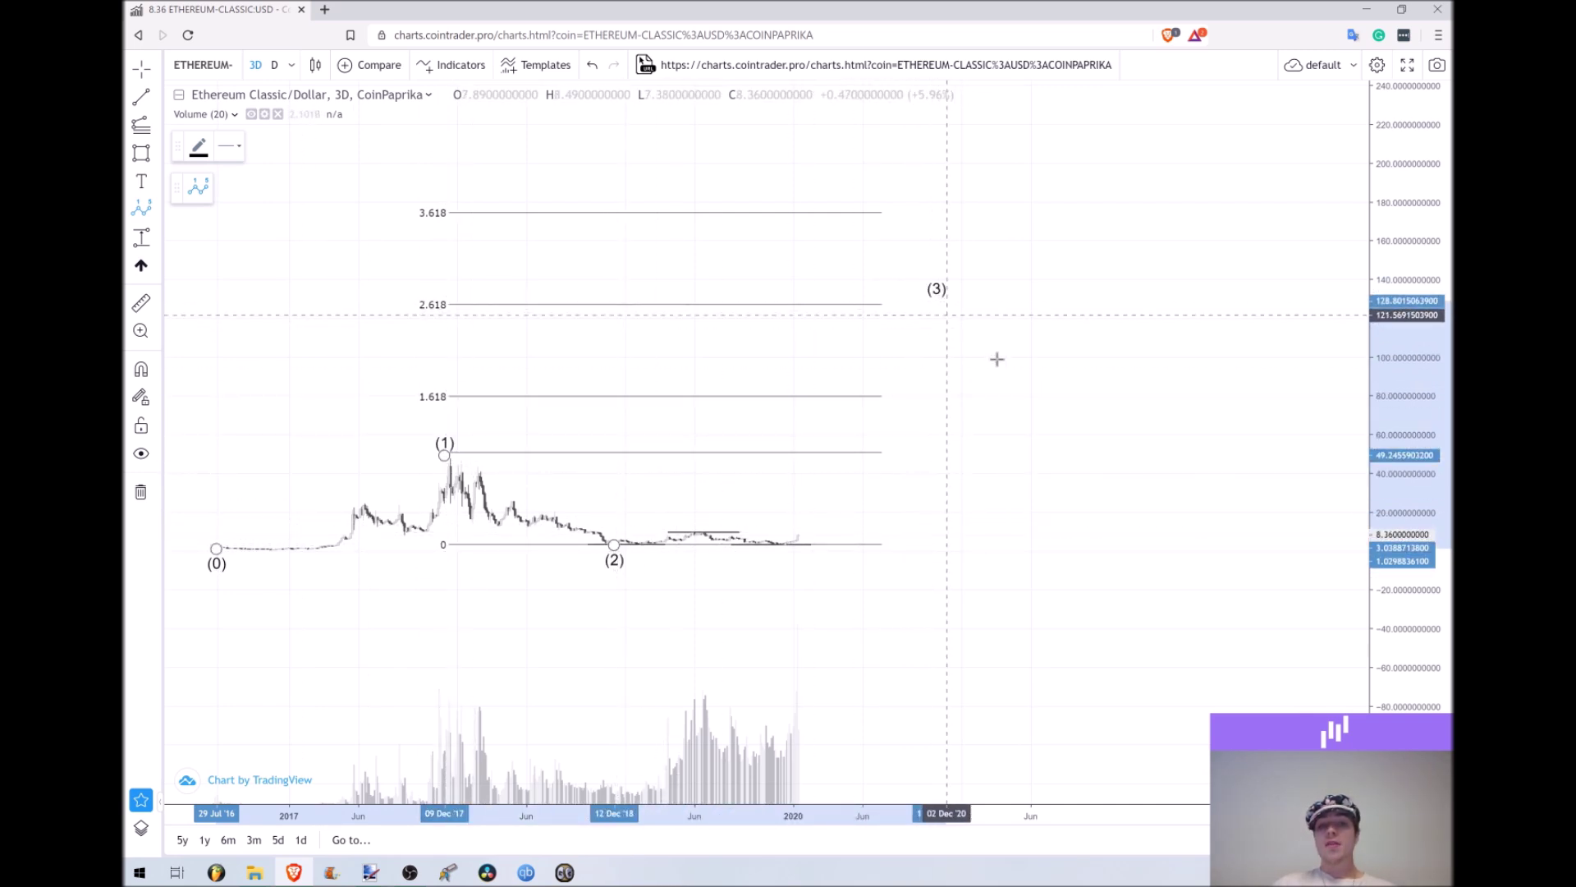
pyautogui.click(1038, 399)
pyautogui.click(1120, 223)
pyautogui.click(1031, 247)
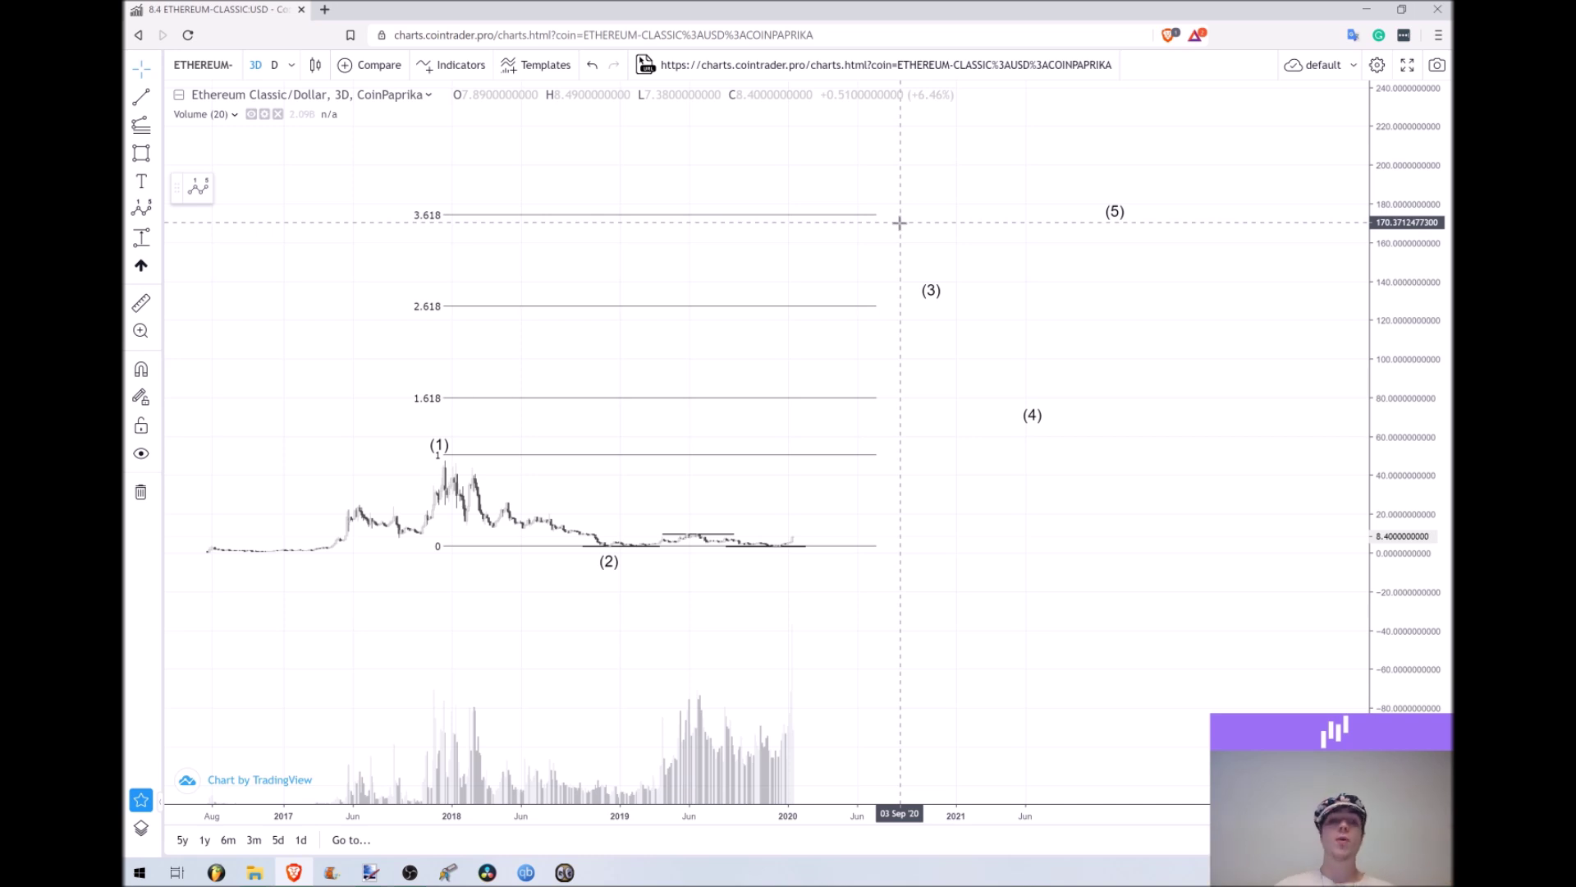
# Step: Delete the wave projection and recentre the chart on the Fibonacci levels
pyautogui.click(929, 292)
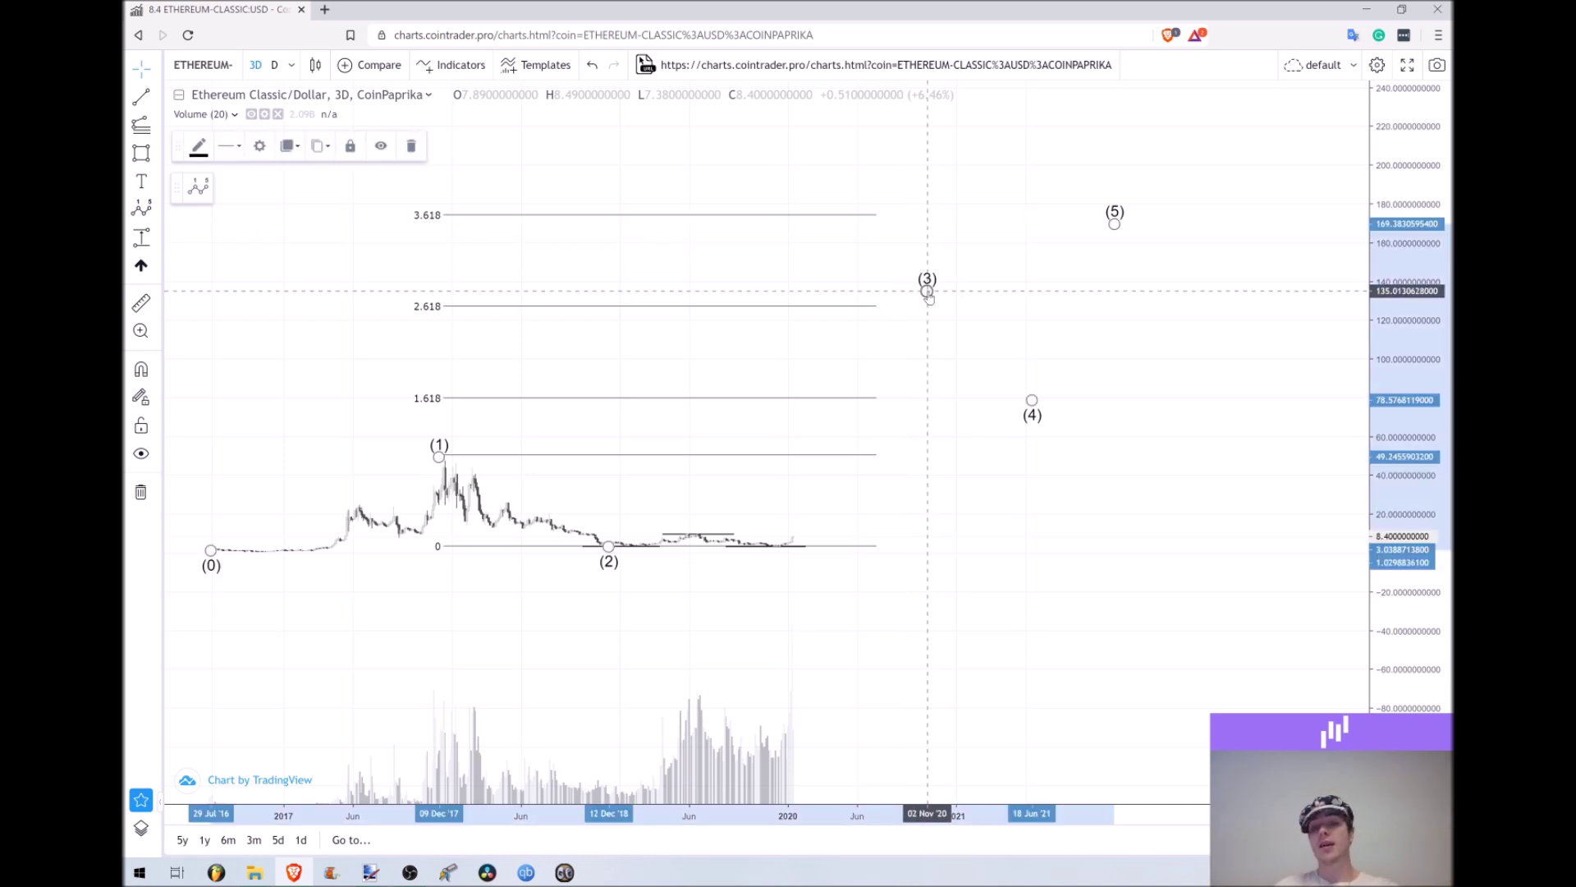
pyautogui.press('Delete')
pyautogui.moveTo(939, 302); pyautogui.dragTo(953, 288)
# Step: Measure the range from the early-2020 low to the 3.618 level (about +2137%), then clear it
pyautogui.click(141, 237)
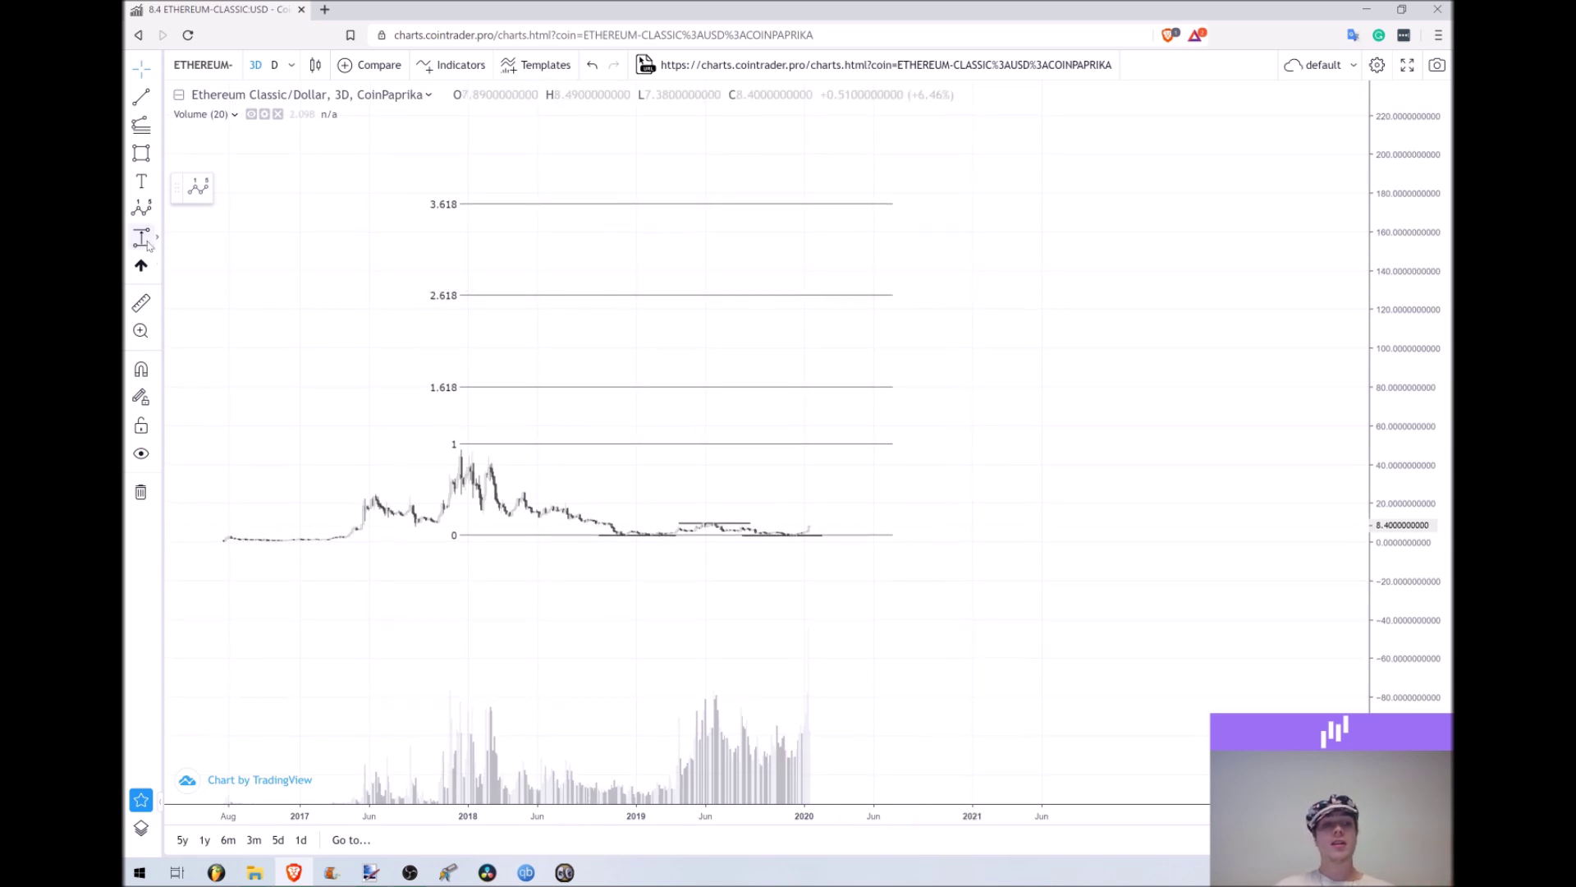
pyautogui.click(831, 526)
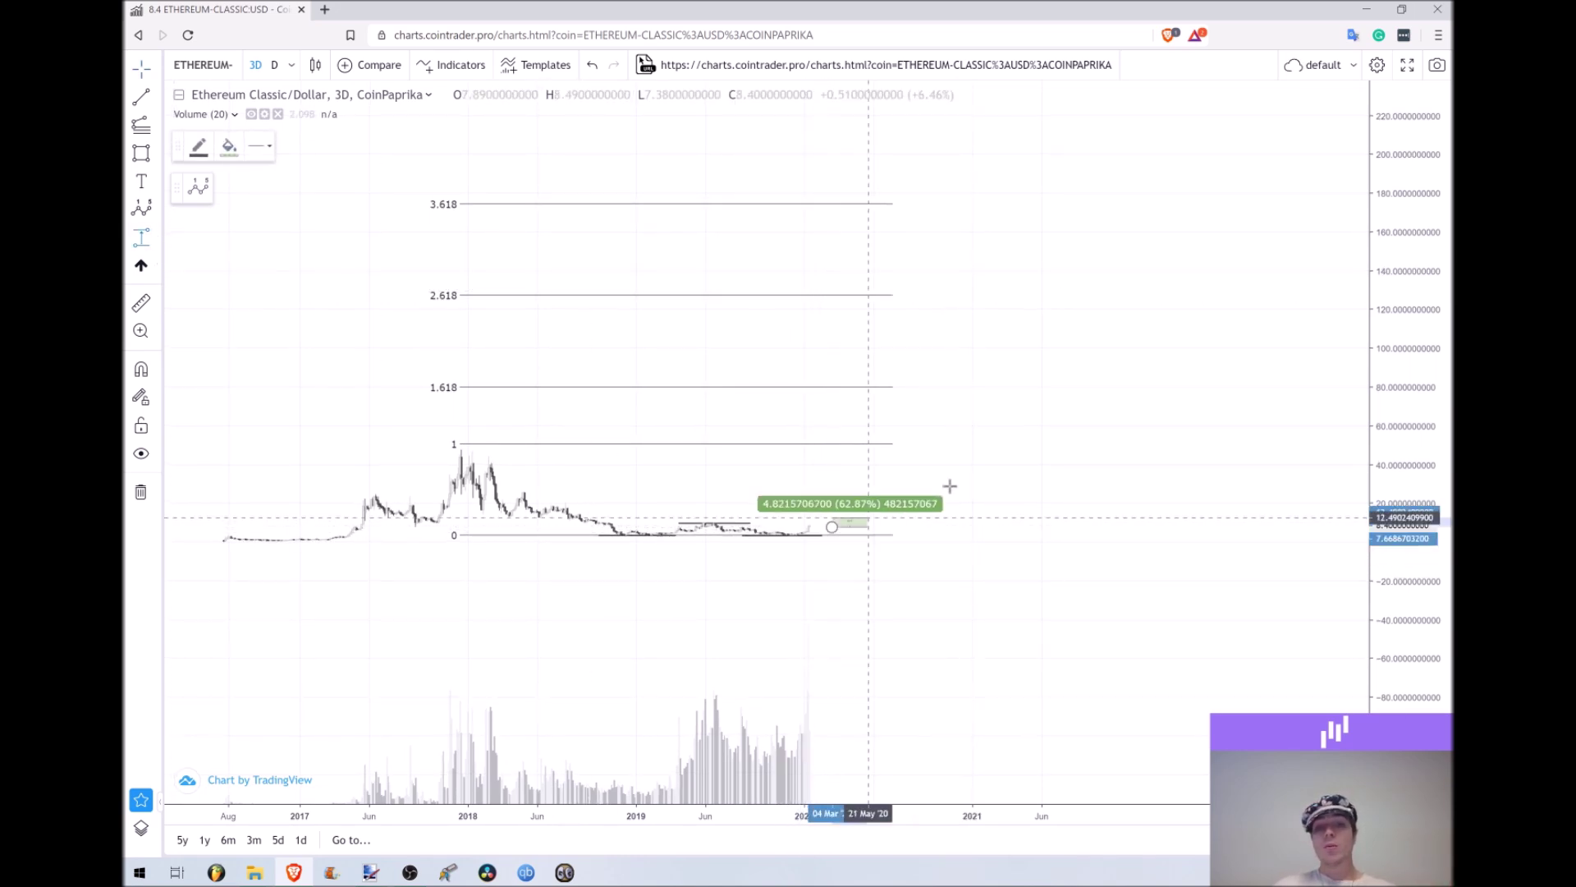
pyautogui.click(1010, 205)
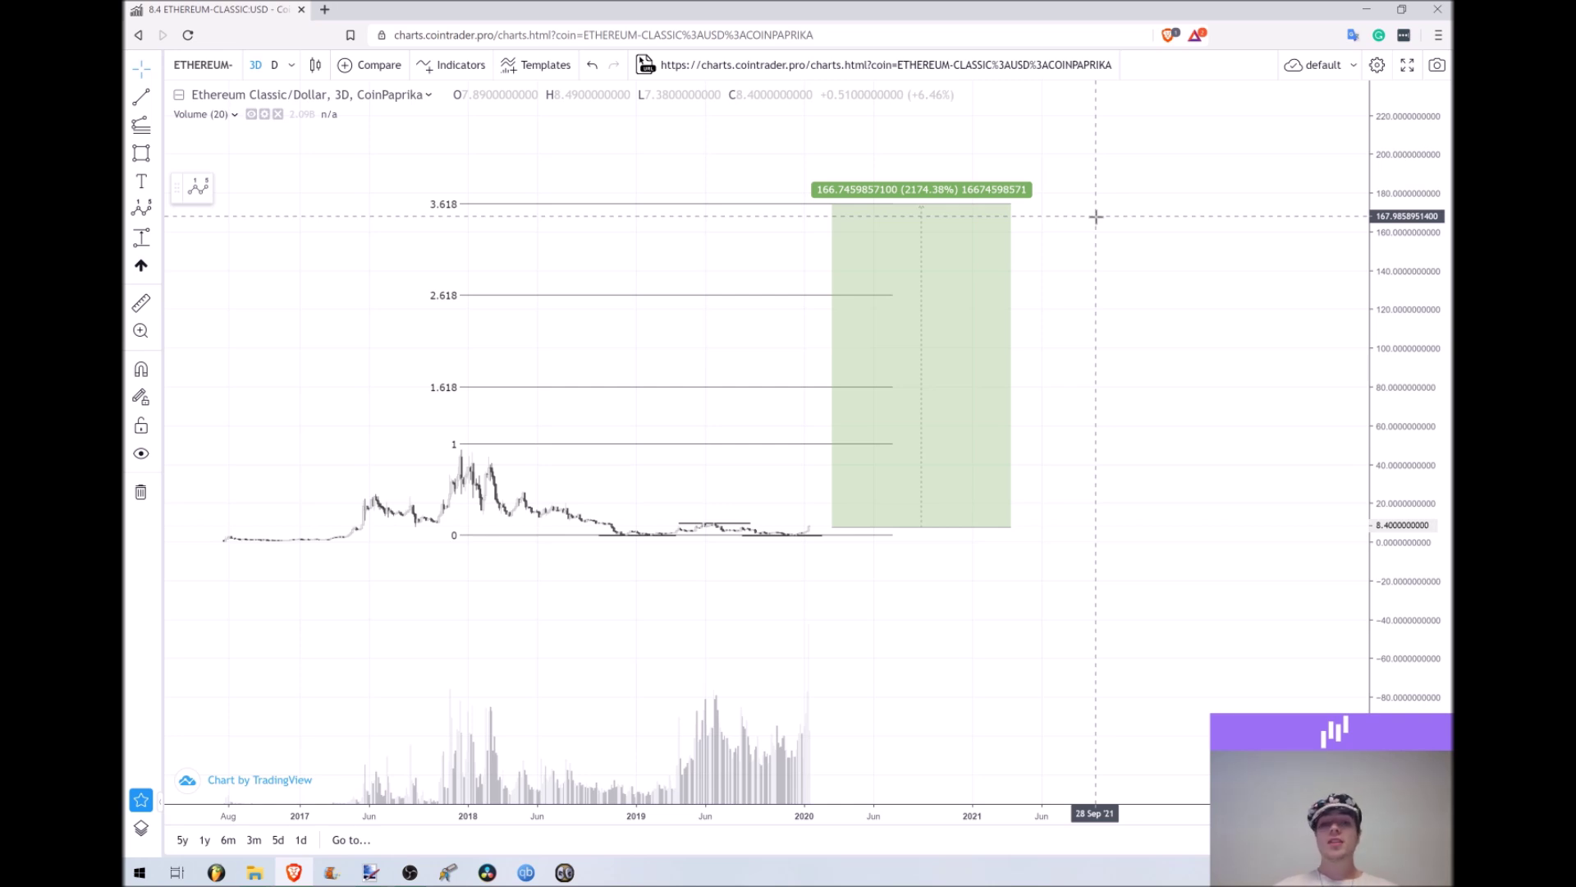
pyautogui.click(1006, 206)
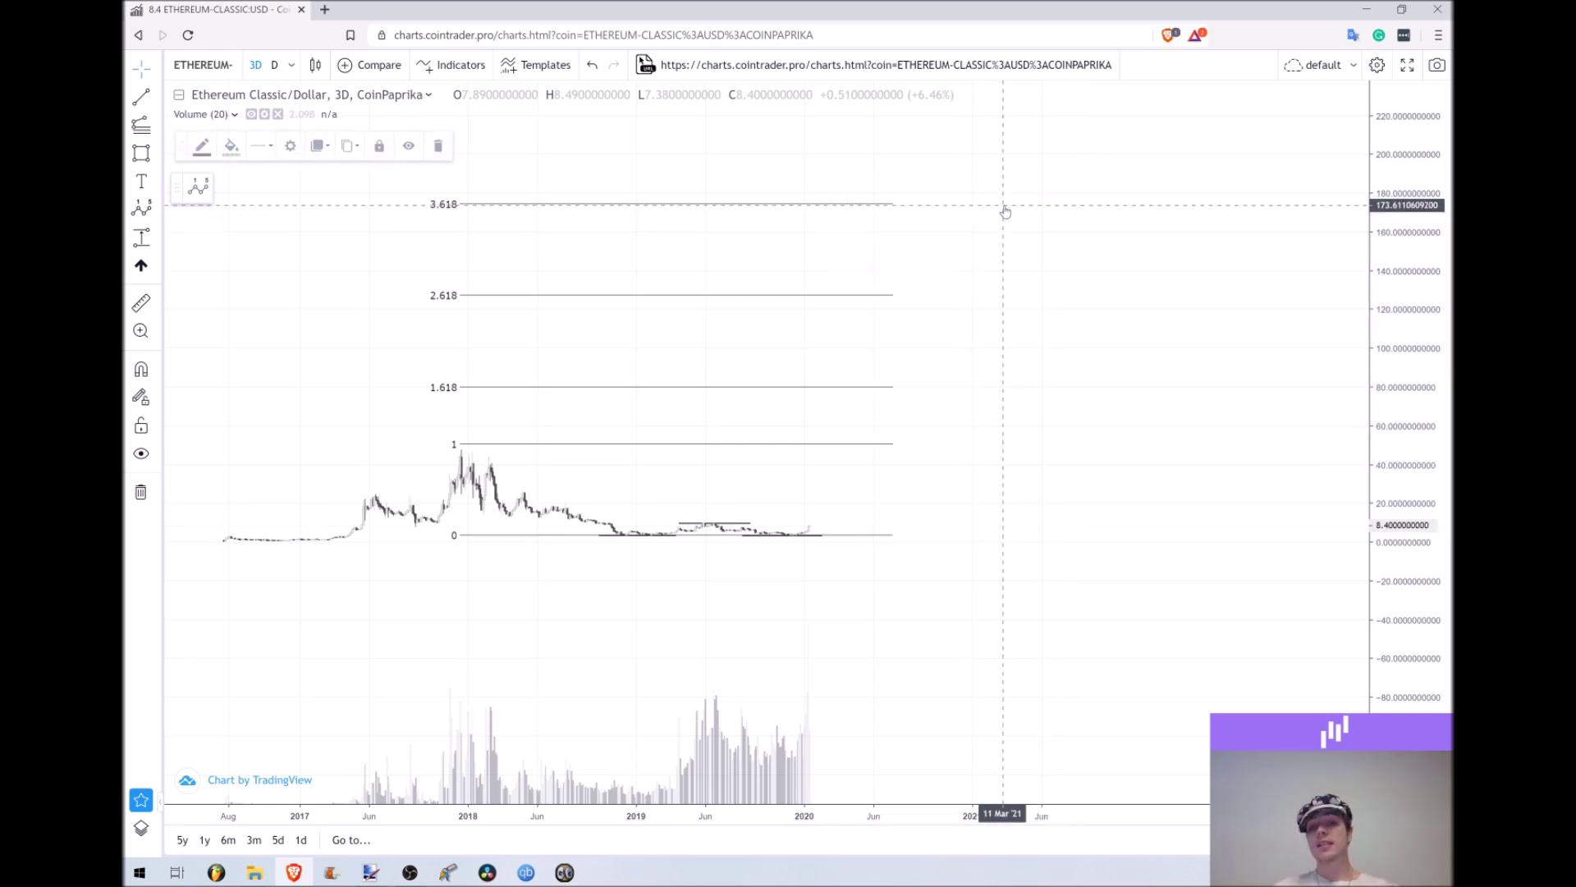
pyautogui.scroll(-3, 1014, 234)
pyautogui.scroll(2, 1119, 342)
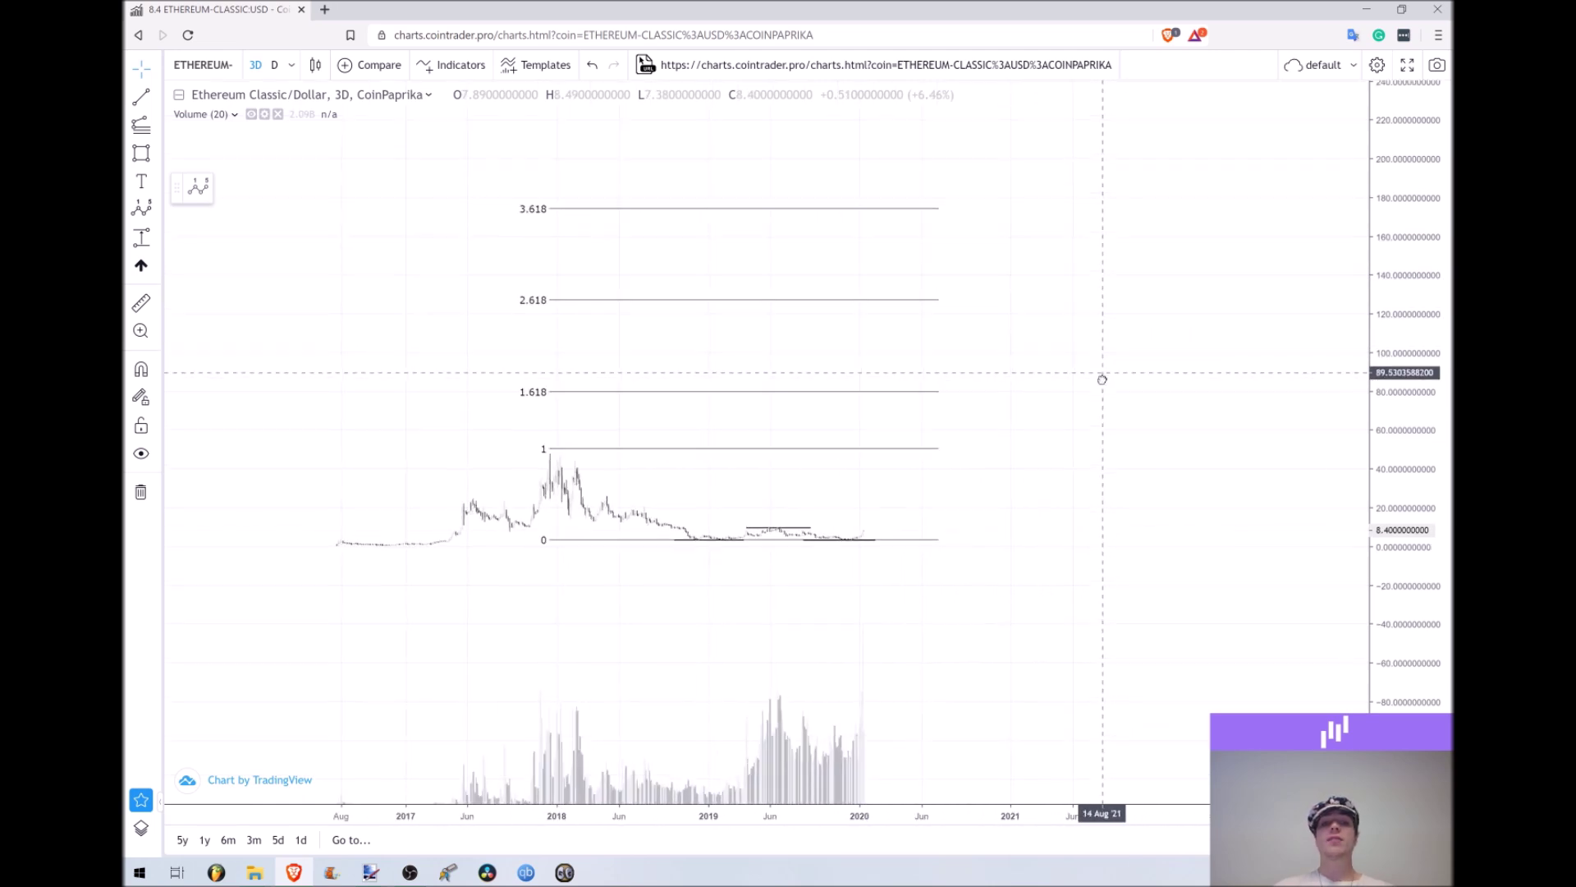
pyautogui.scroll(2, 1103, 379)
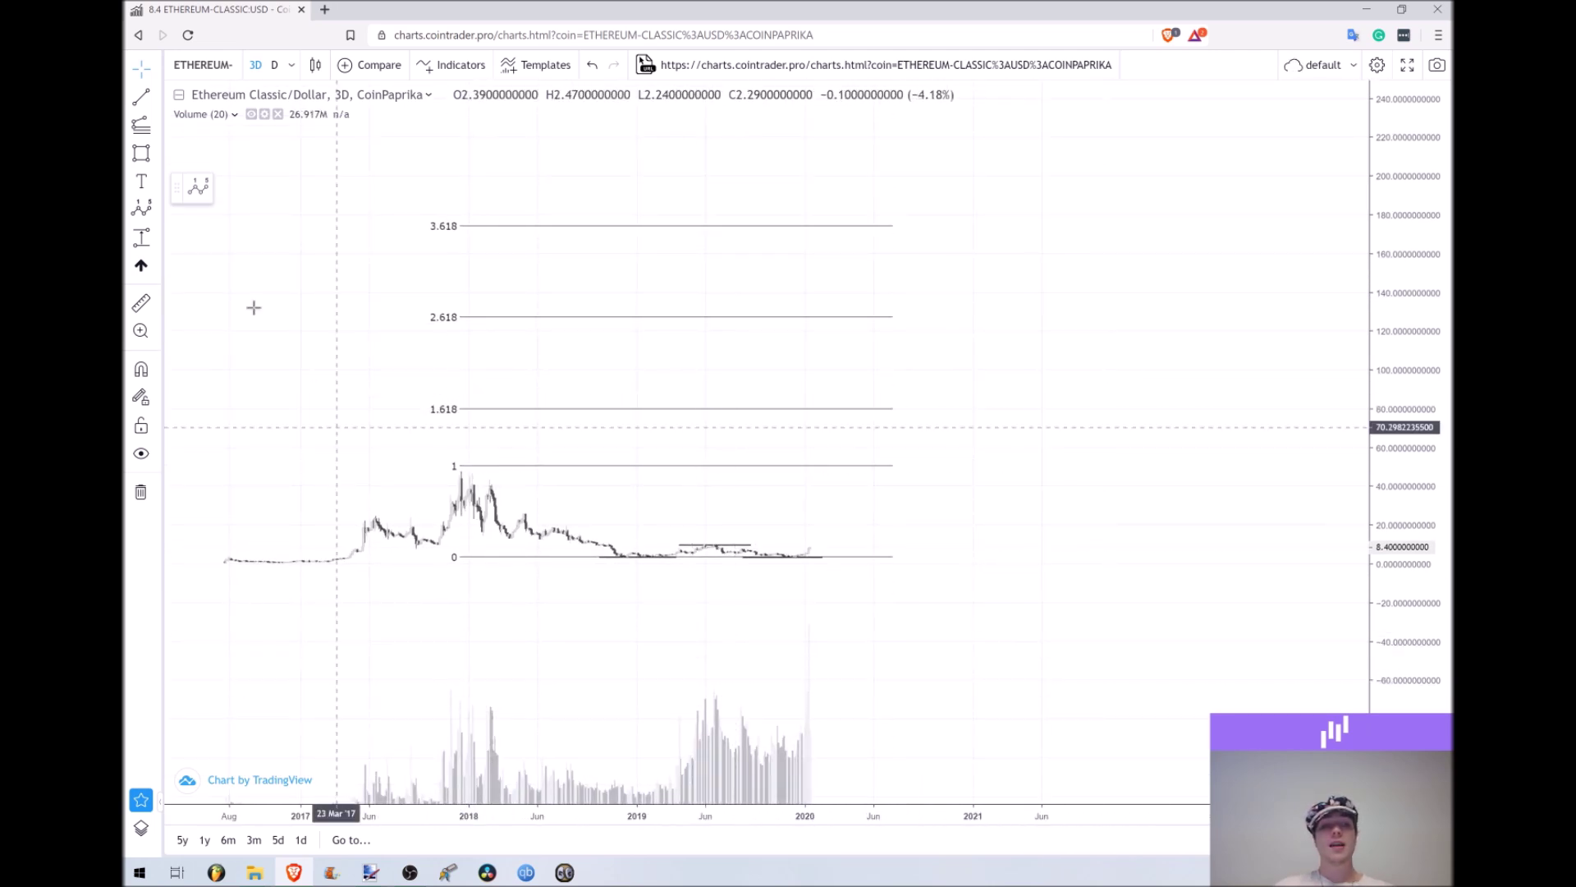
# Step: Draw a small green rectangle below zero under the late-2019 to early-2020 candles, then auto-fit the chart
pyautogui.click(141, 153)
pyautogui.moveTo(785, 612); pyautogui.dragTo(835, 680)
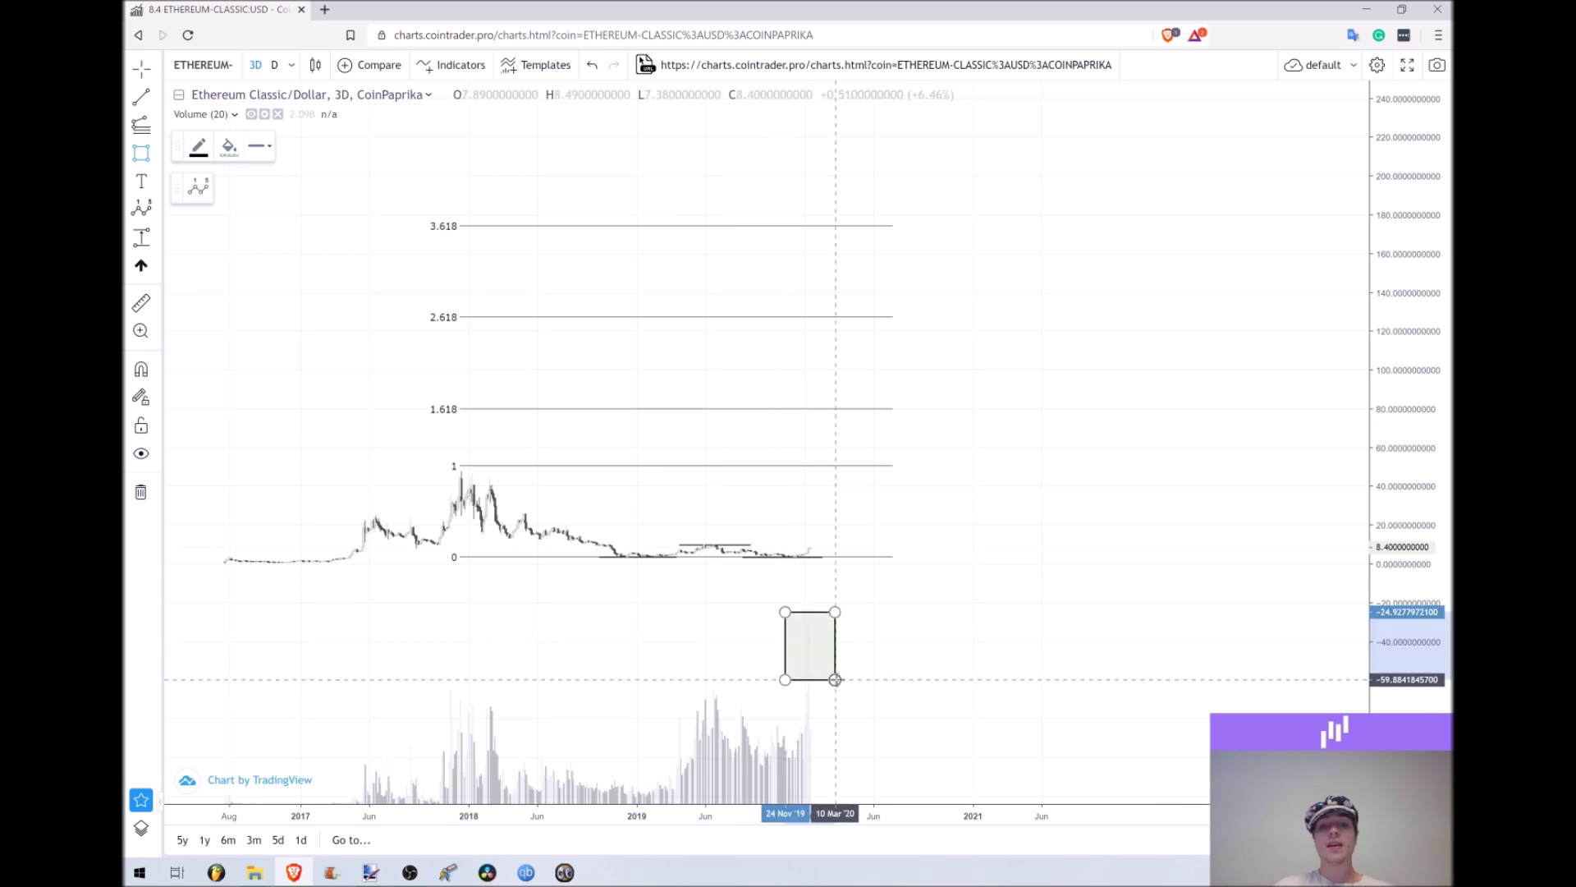
pyautogui.click(835, 680)
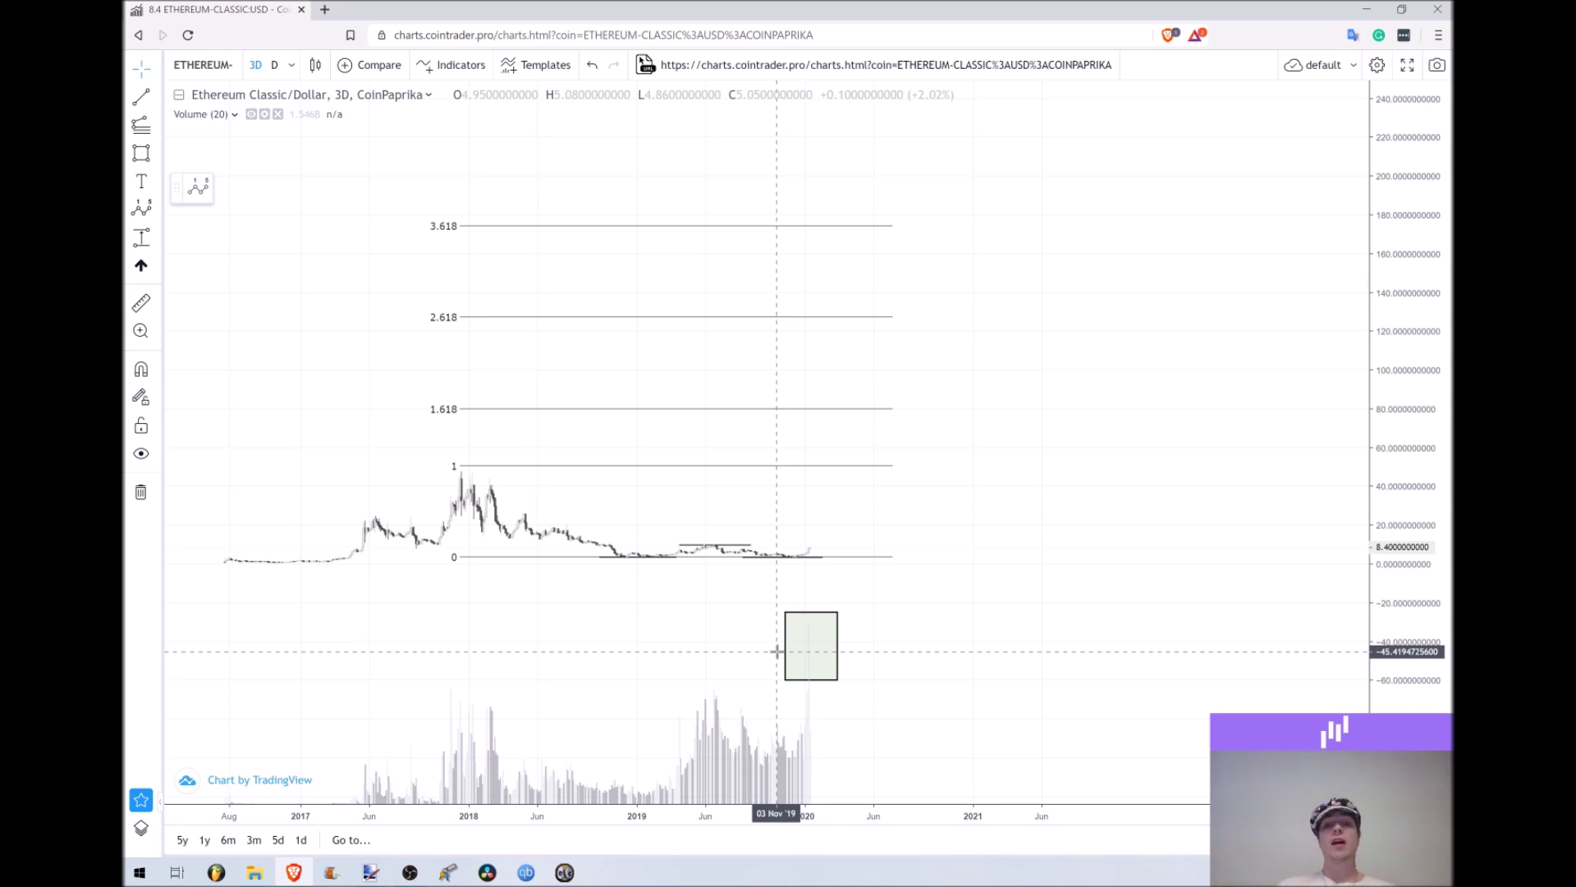
pyautogui.hotkey('alt', 'r')
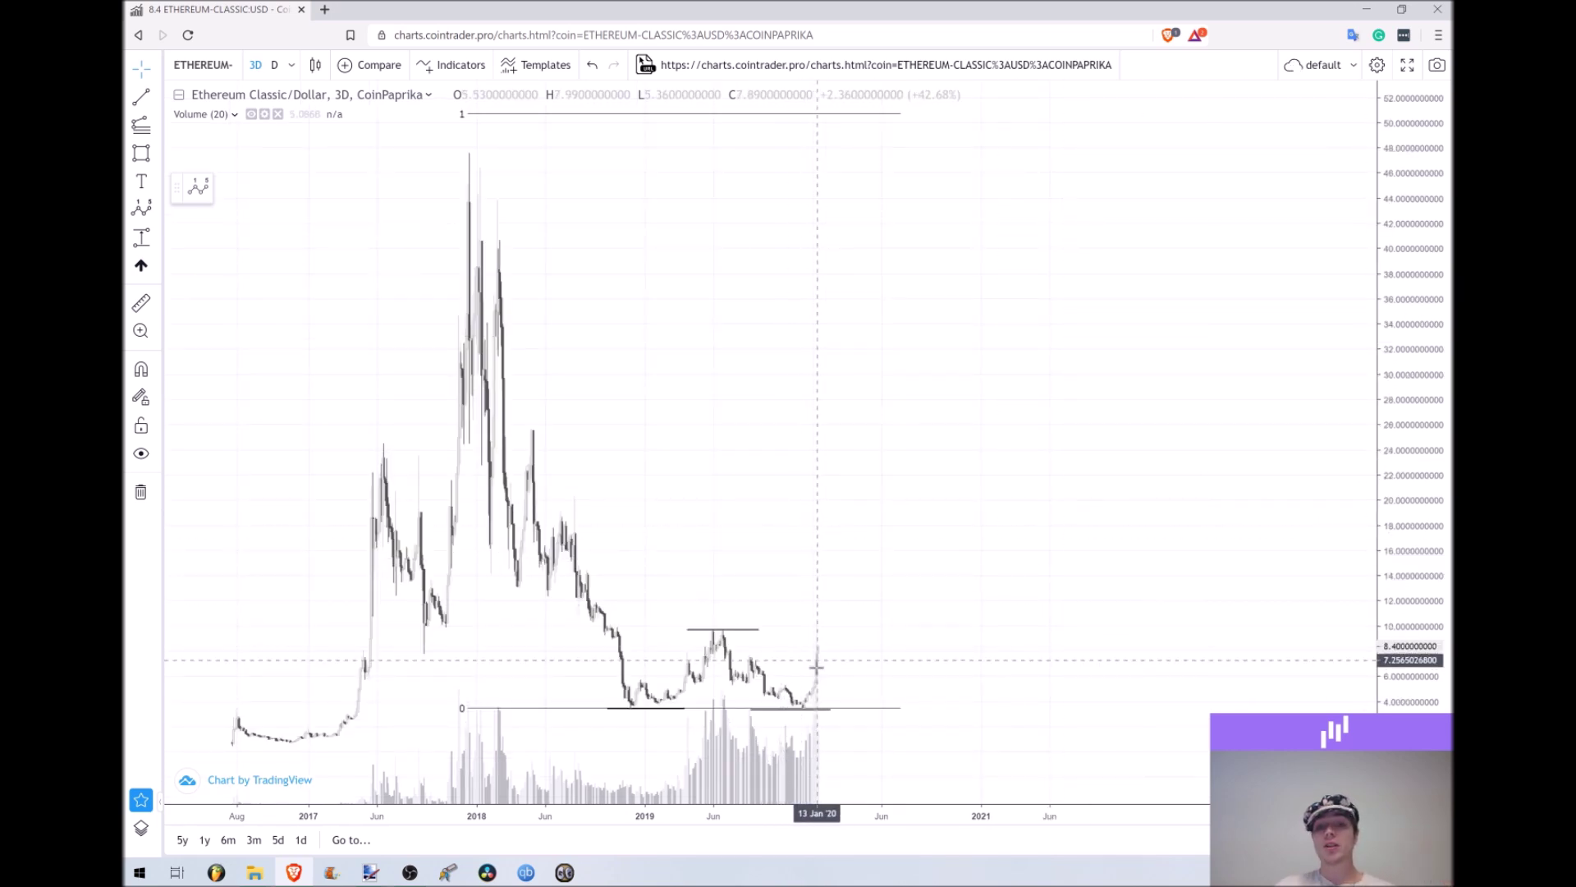
pyautogui.scroll(3, 825, 651)
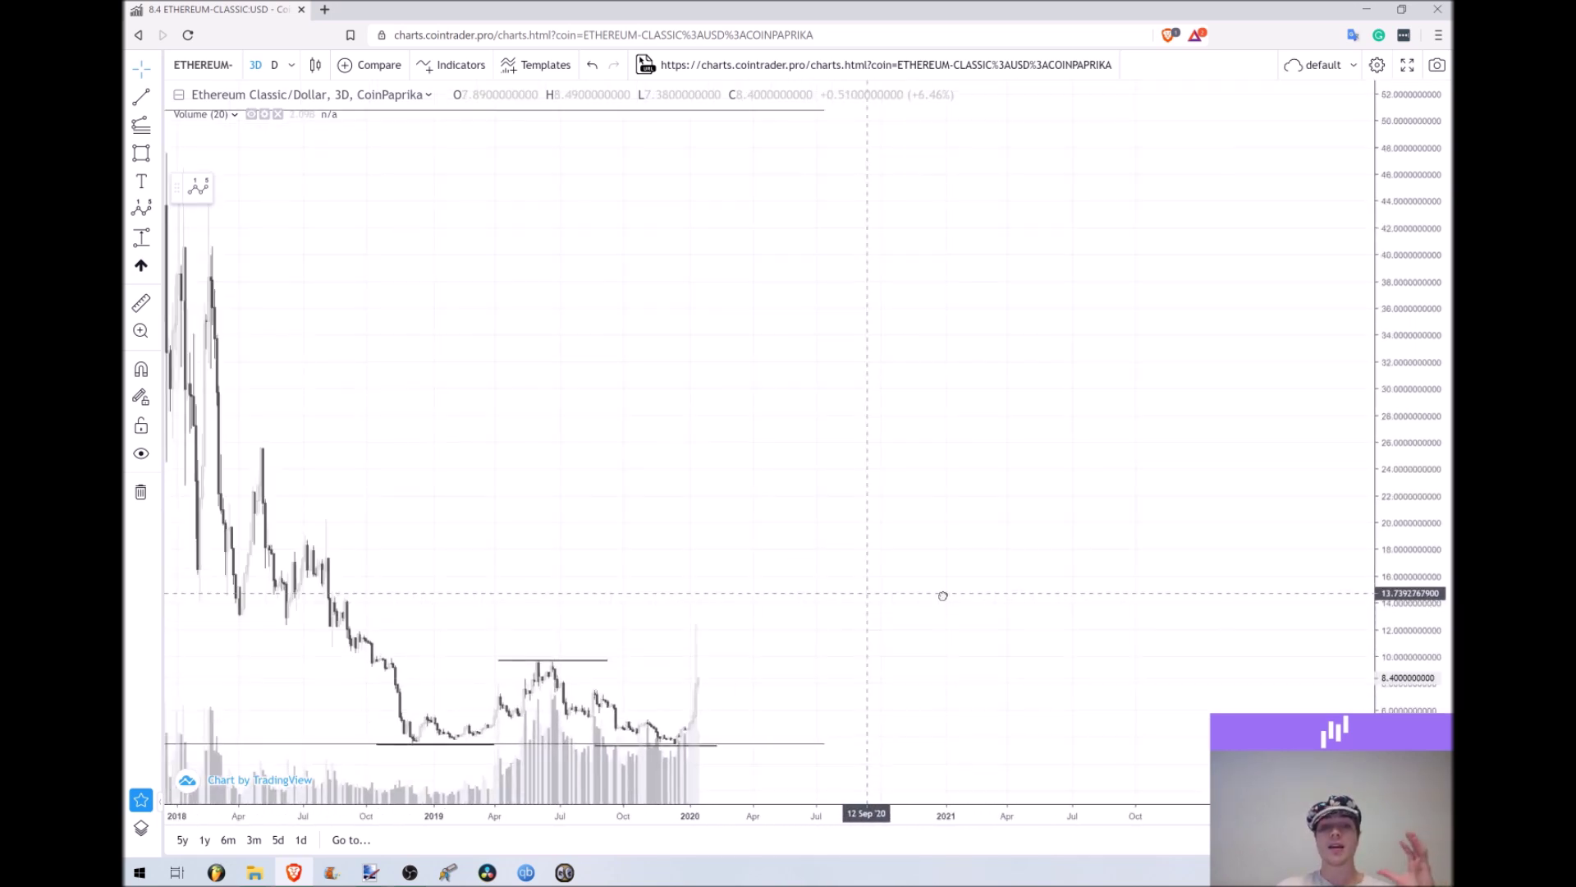
pyautogui.moveTo(942, 596); pyautogui.dragTo(1093, 597)
pyautogui.moveTo(1396, 402); pyautogui.dragTo(1295, 651)
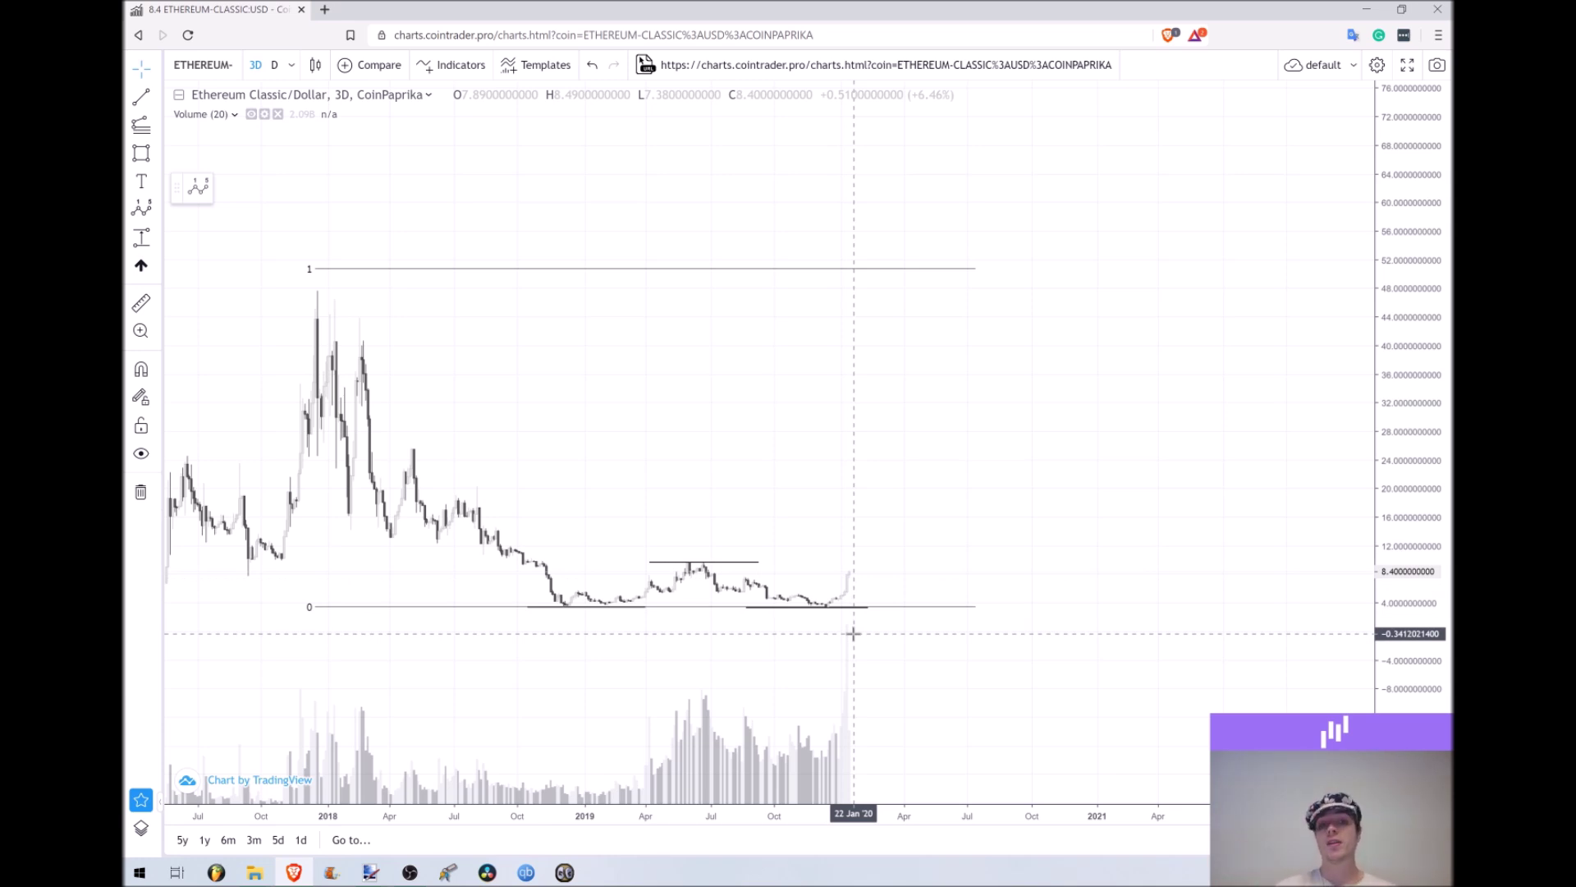
pyautogui.scroll(-3, 785, 457)
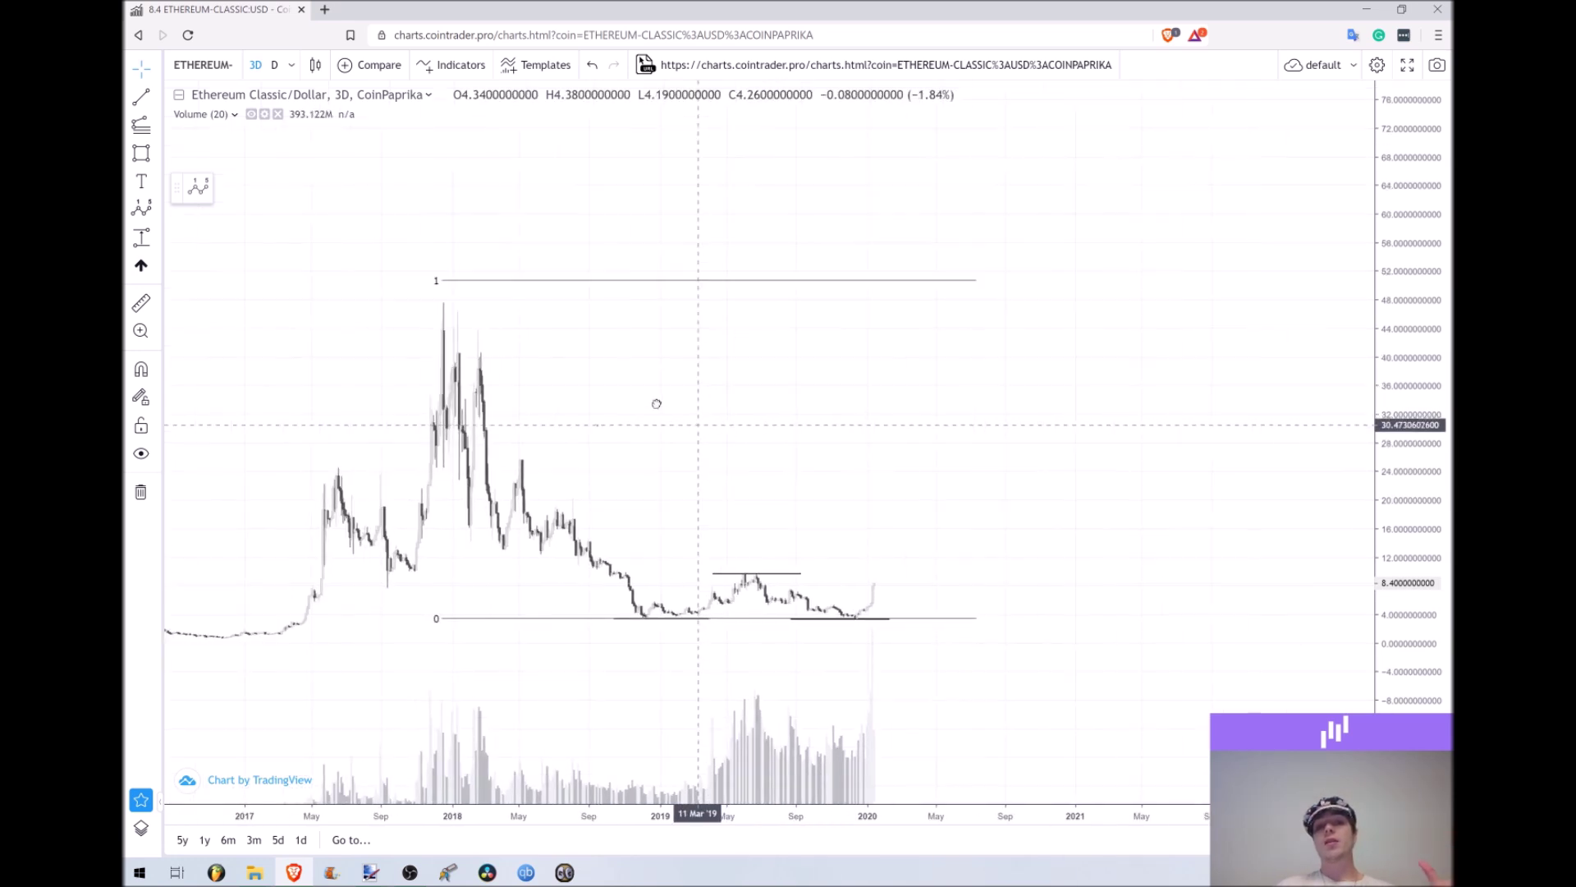
pyautogui.moveTo(698, 424); pyautogui.dragTo(653, 410)
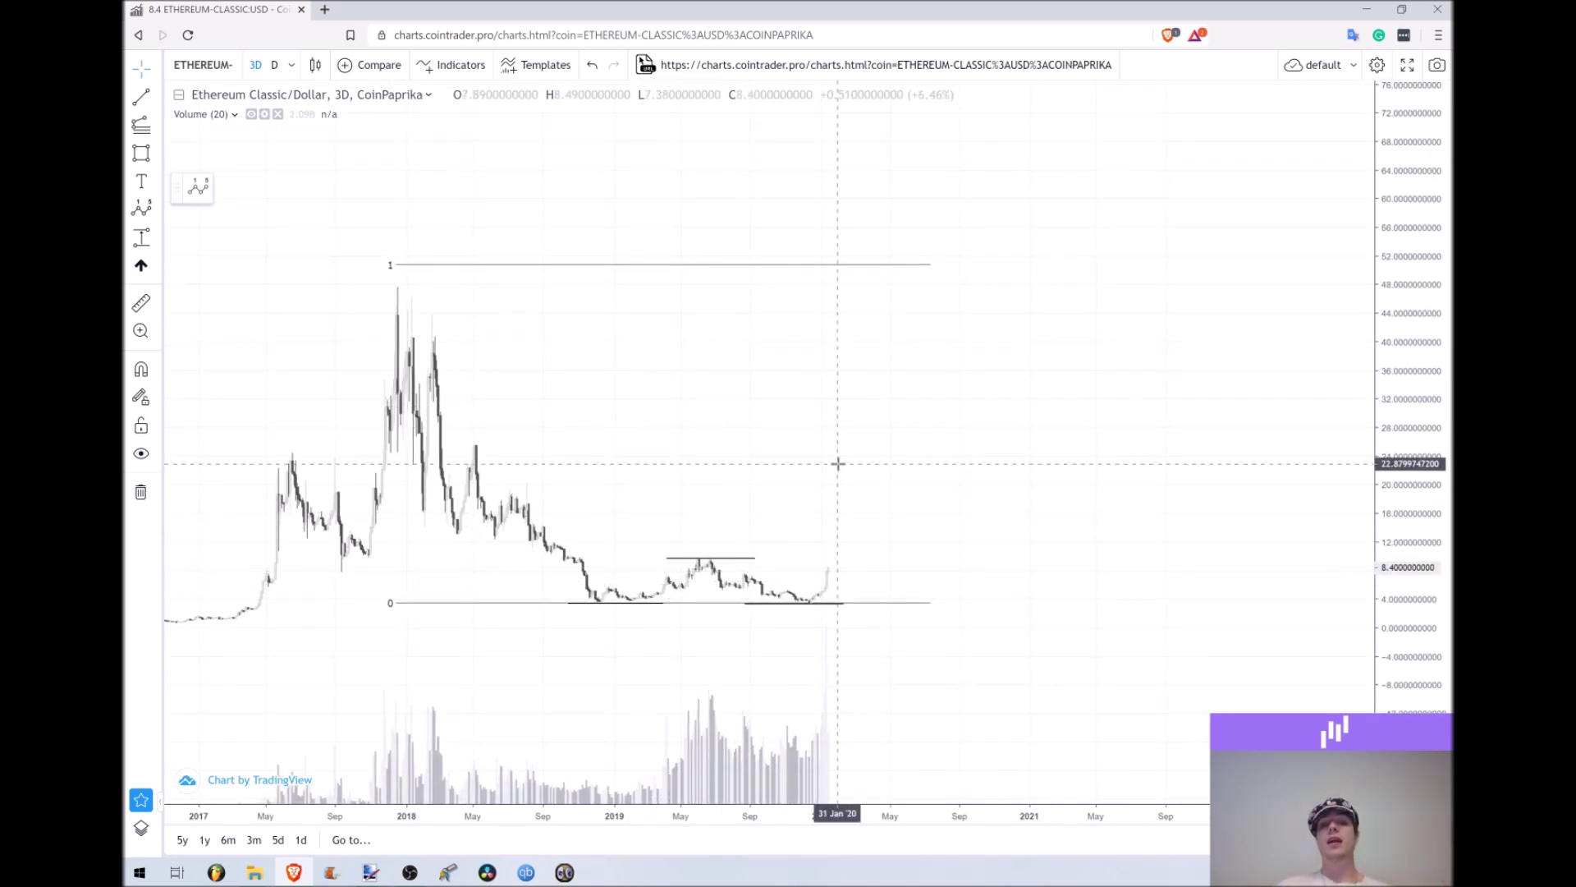
pyautogui.moveTo(836, 465); pyautogui.dragTo(871, 469)
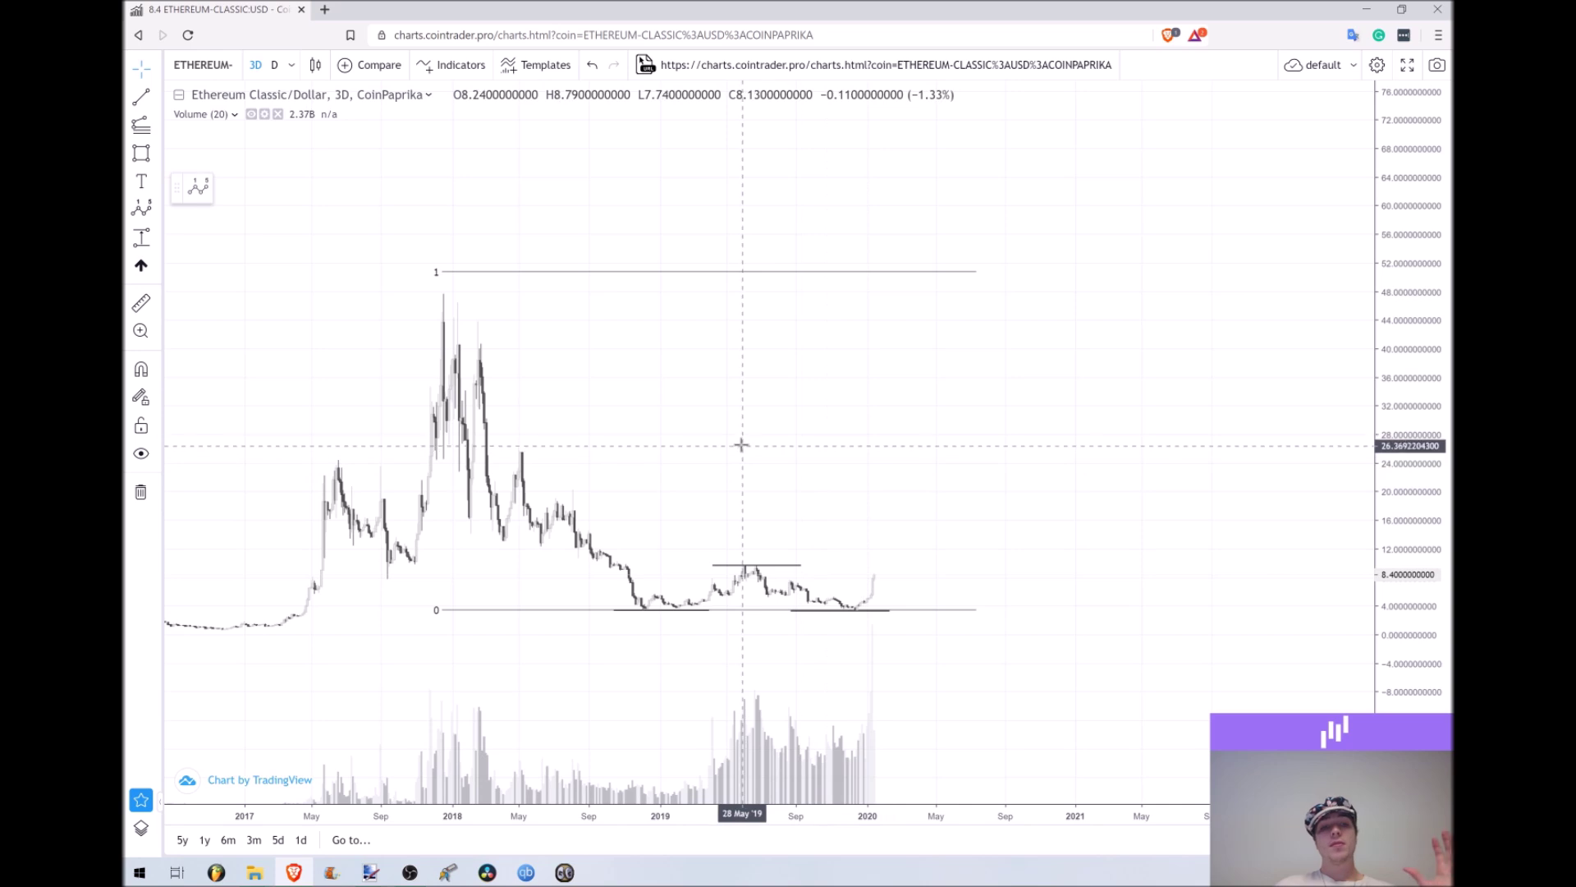
pyautogui.moveTo(738, 447); pyautogui.dragTo(862, 443)
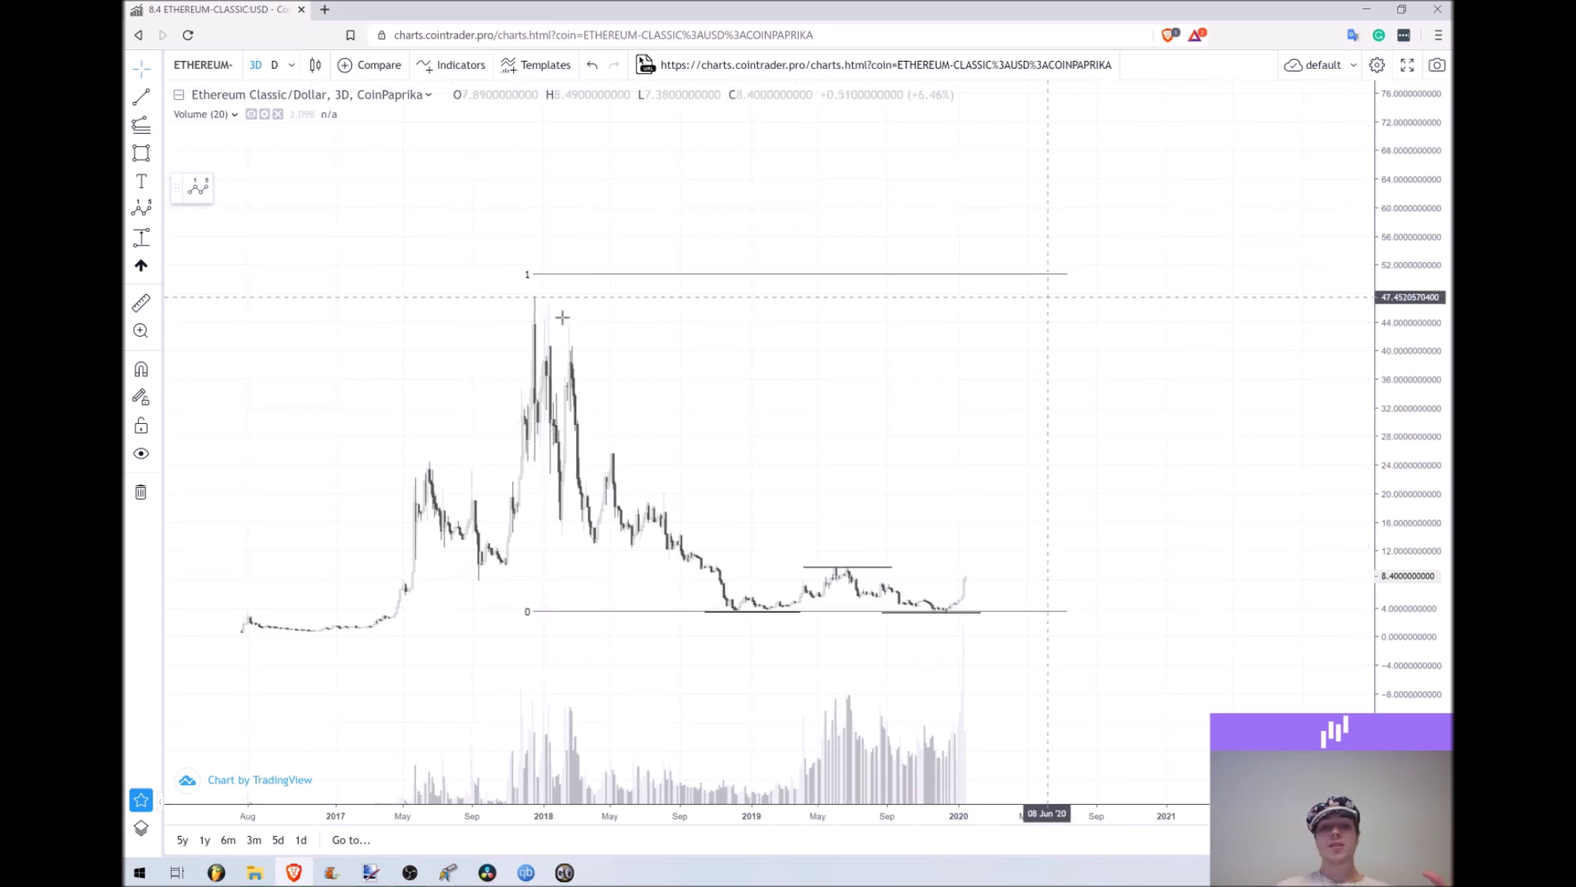
# Step: Measure the −92.34% drop from the December 2017 peak to the January 2019 low, then delete it
pyautogui.click(150, 241)
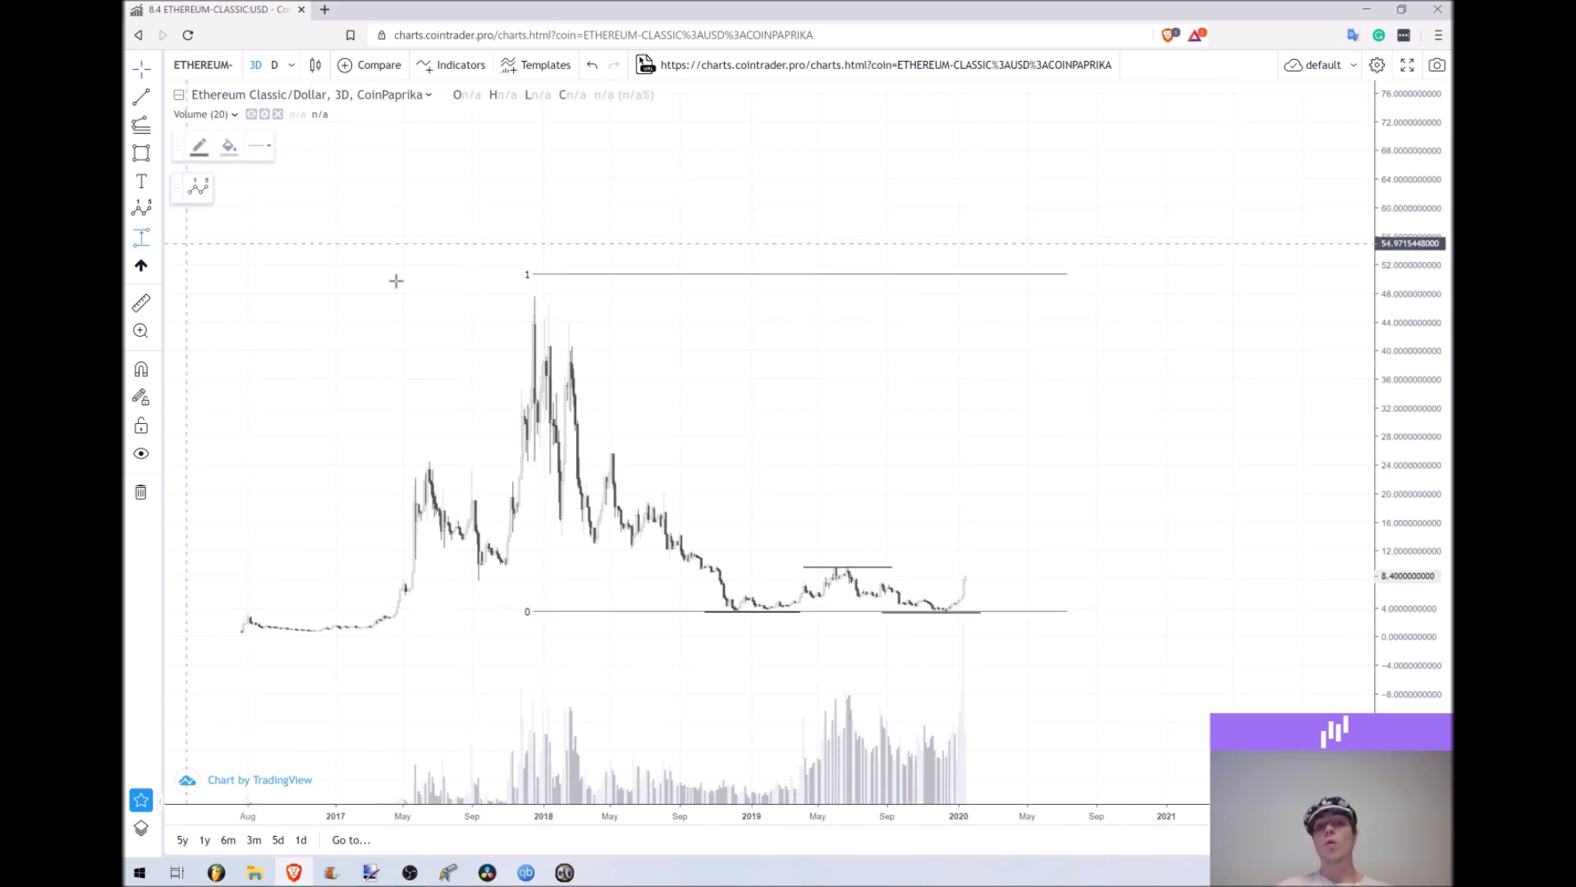
pyautogui.click(521, 296)
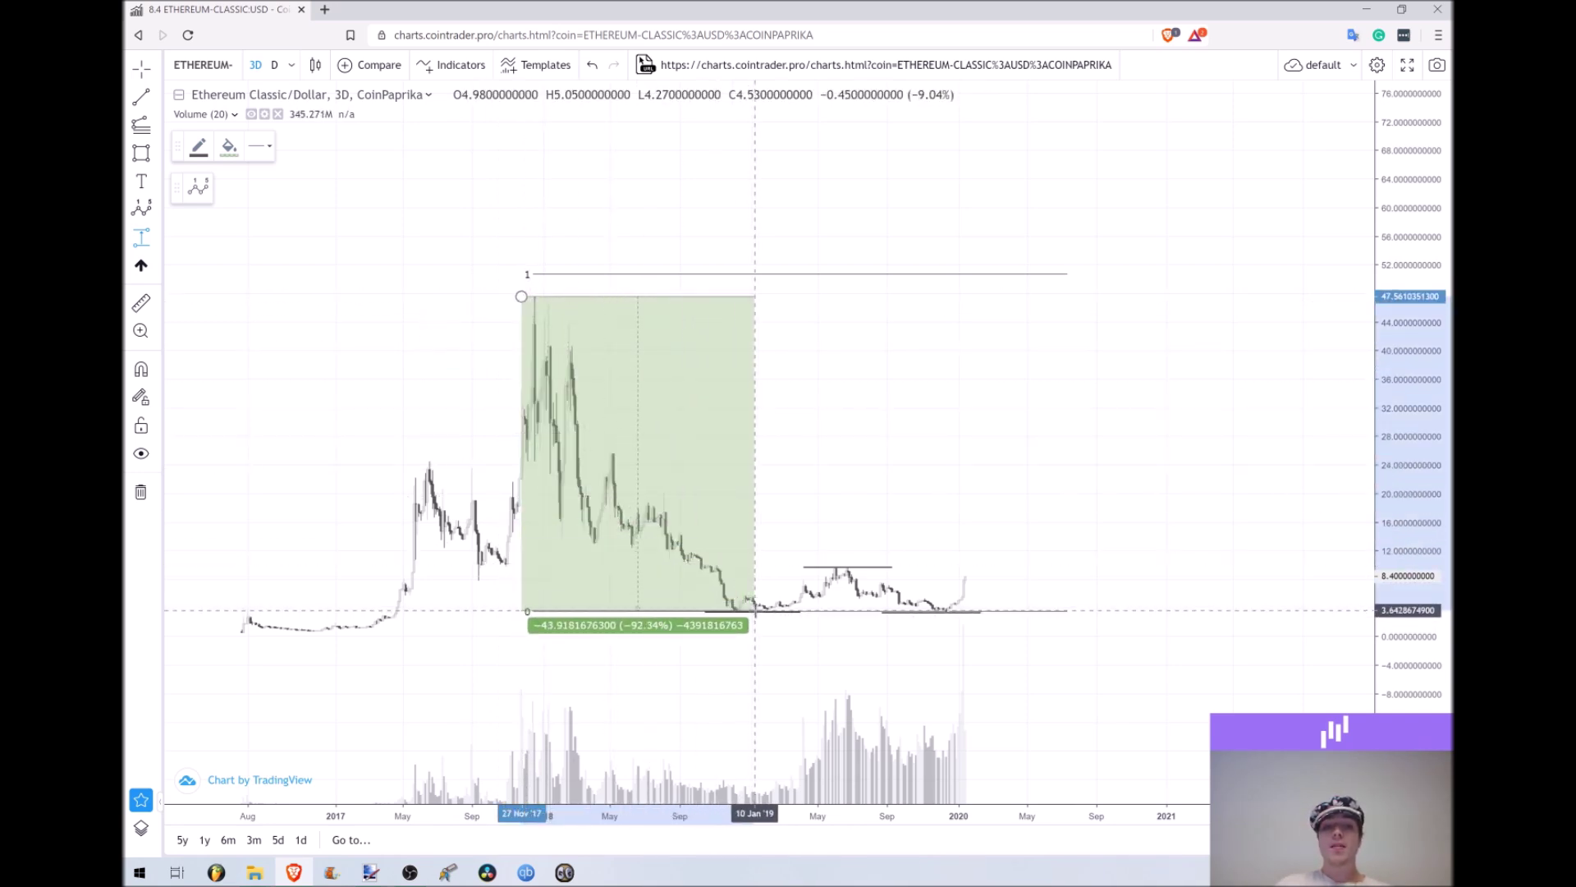
pyautogui.click(755, 610)
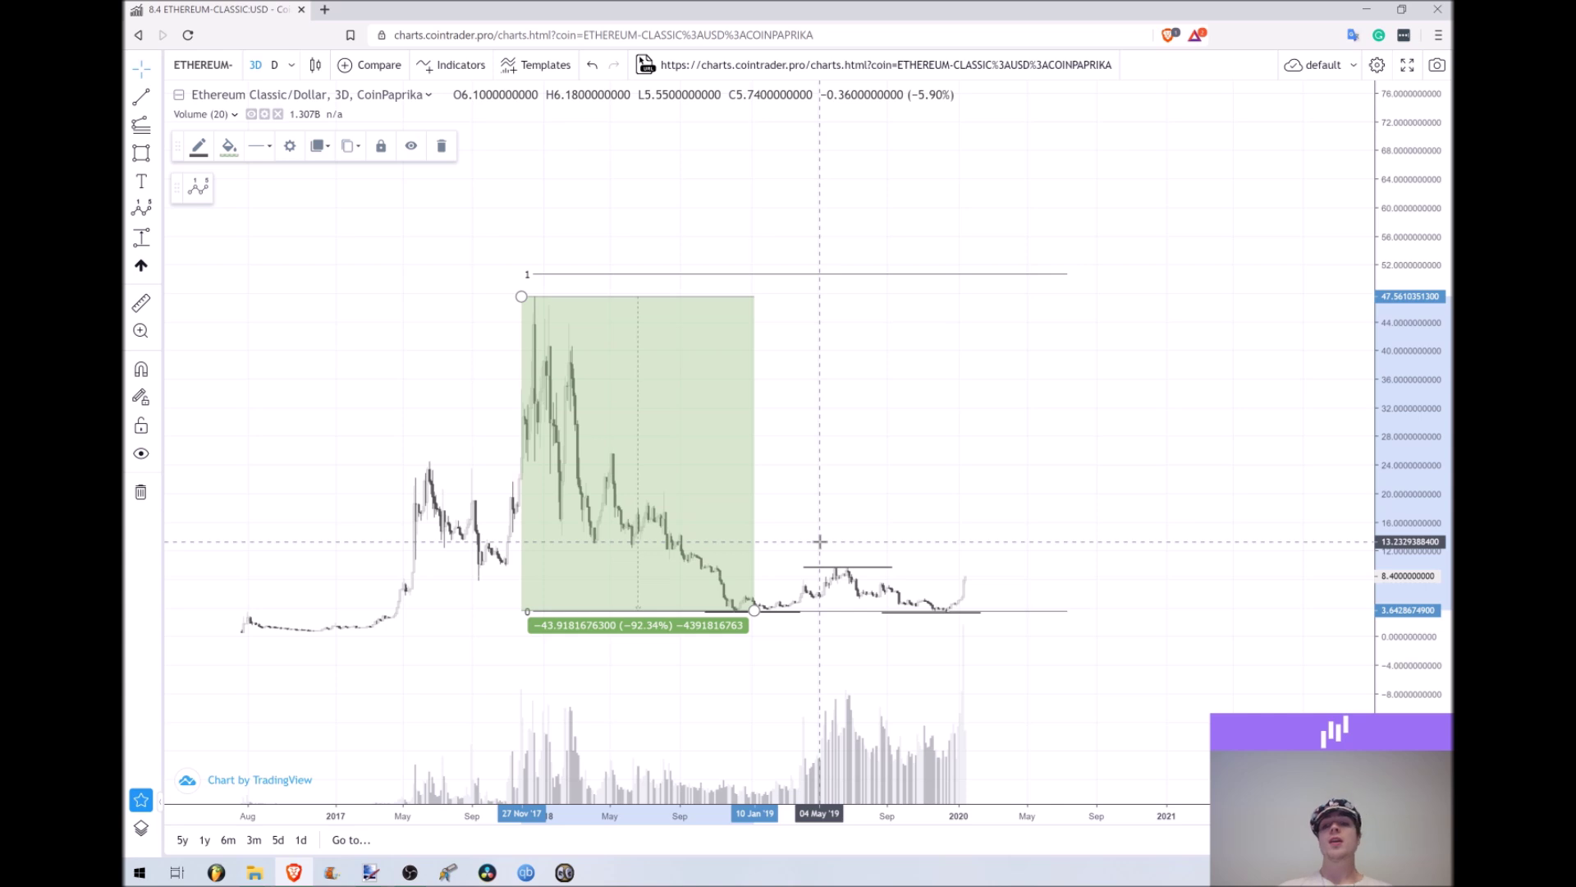
pyautogui.press('Delete')
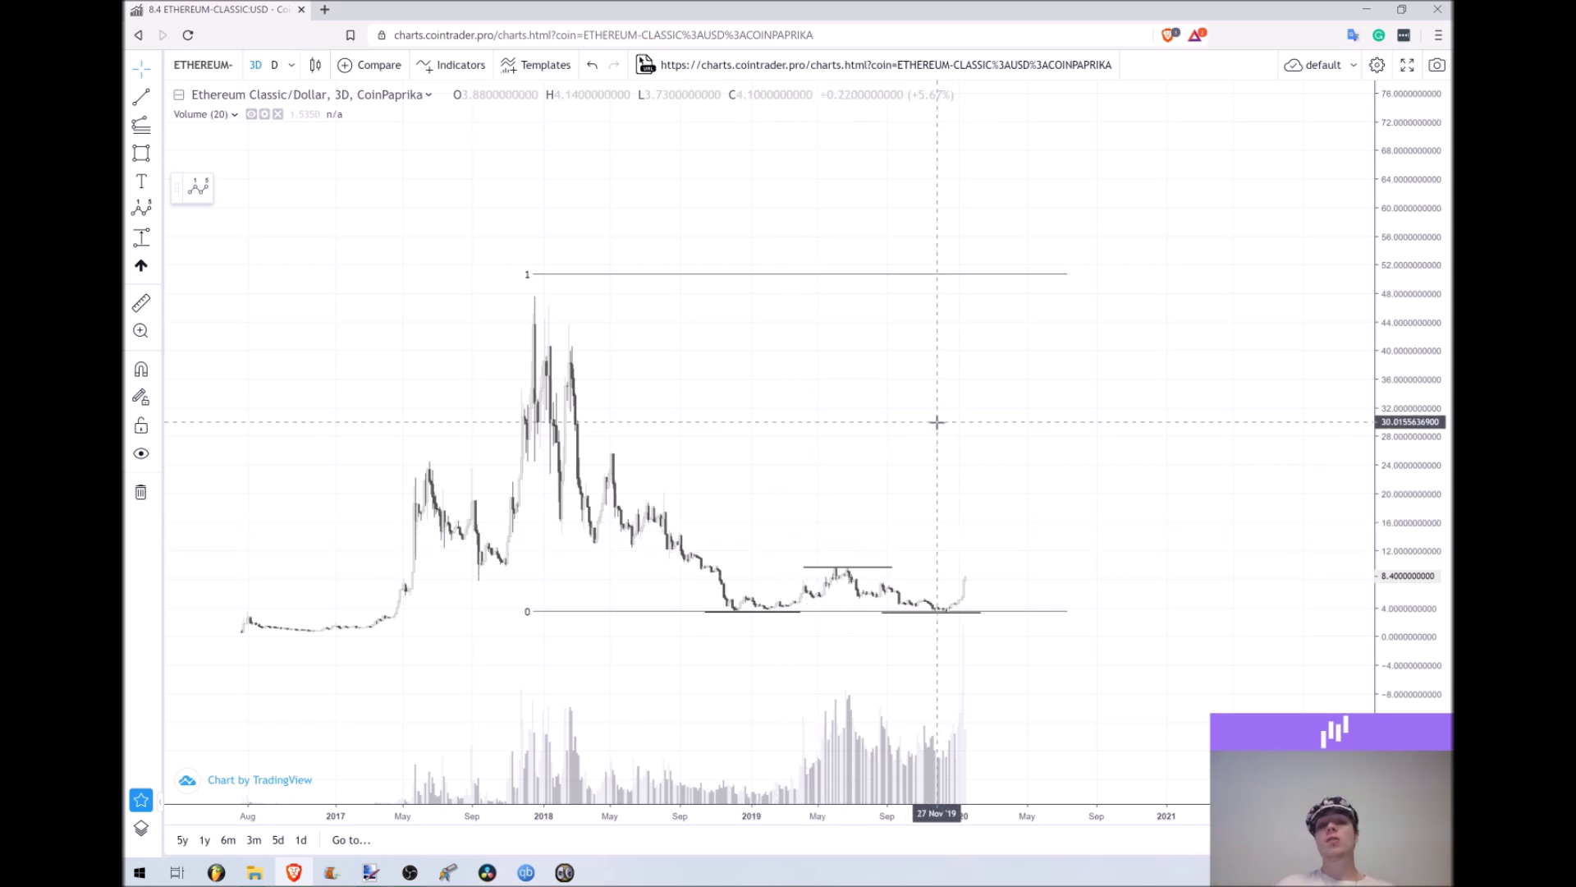
# Step: Scroll the chart to adjust the time-axis zoom
pyautogui.scroll(-1, 936, 422)
pyautogui.moveTo(1387, 150); pyautogui.dragTo(1301, 649)
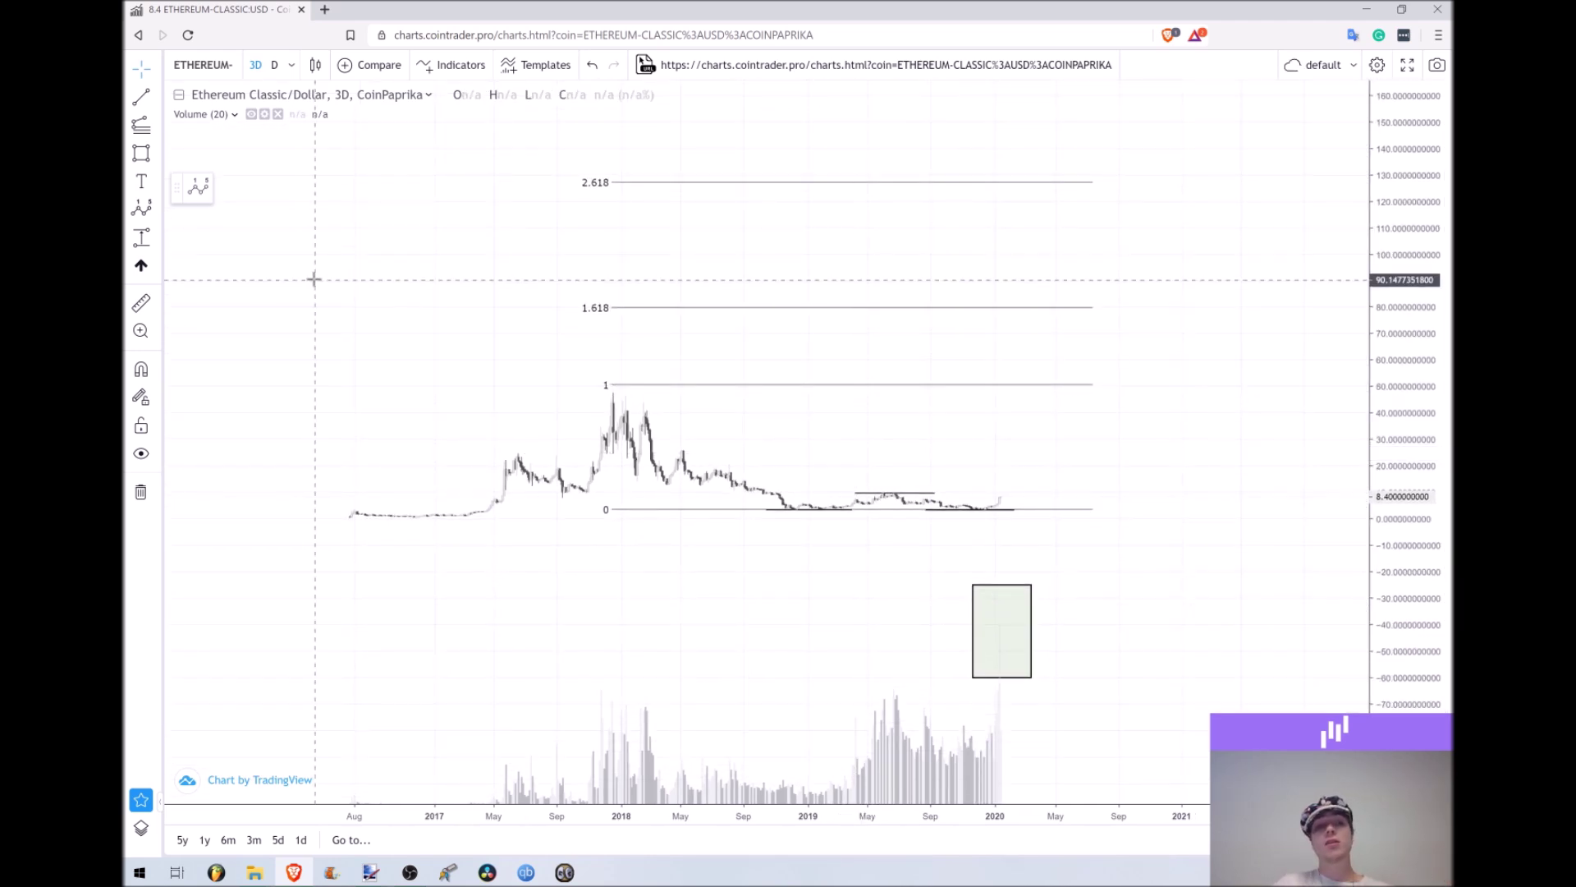
pyautogui.moveTo(447, 292); pyautogui.dragTo(399, 366)
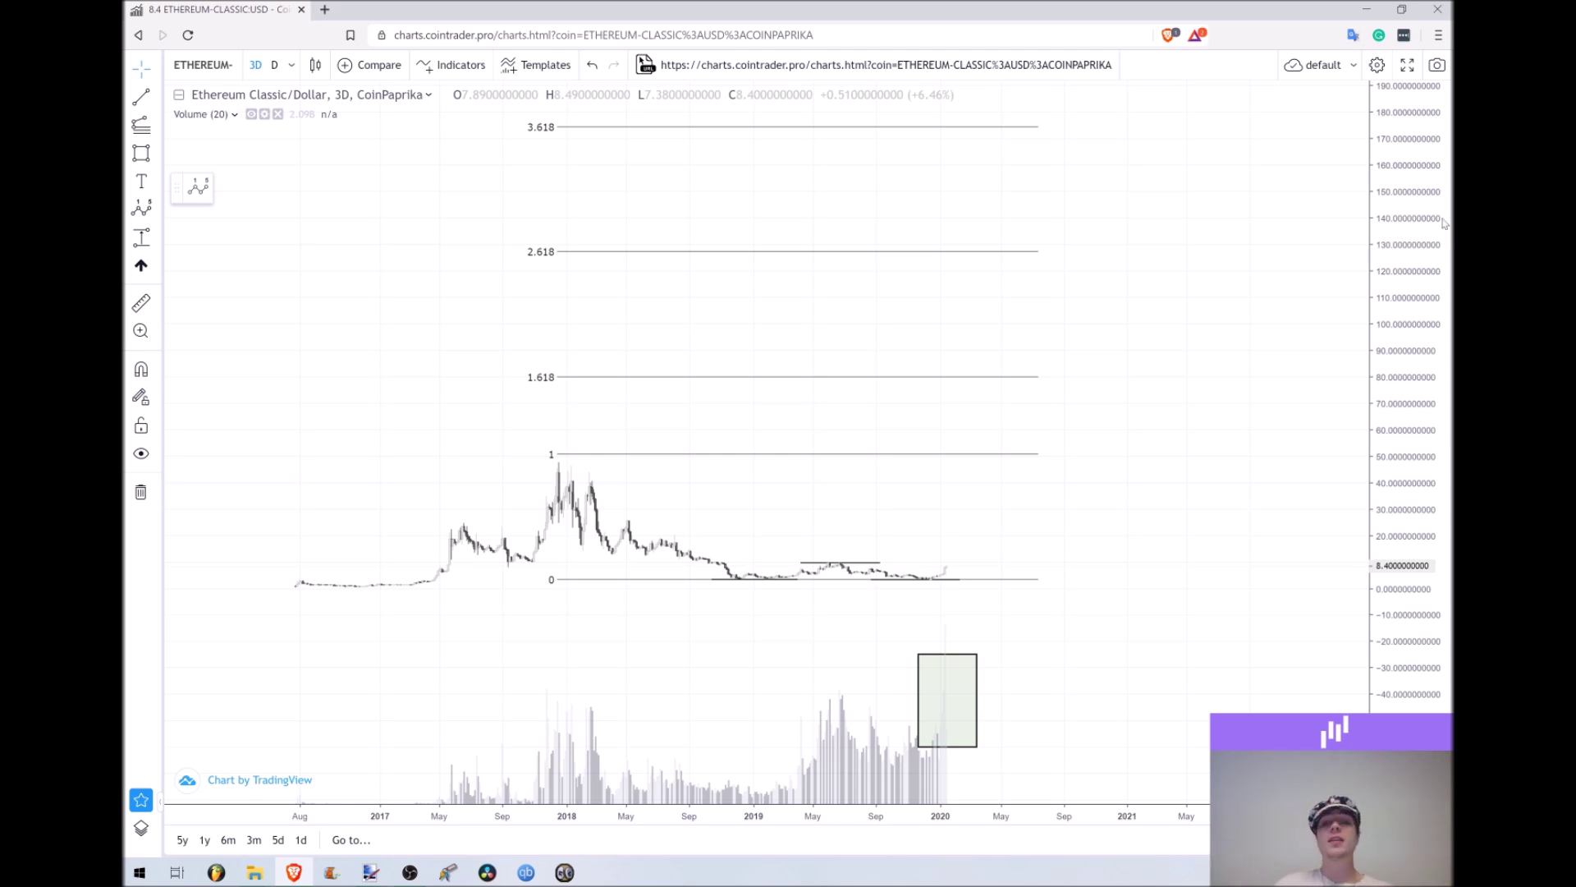
pyautogui.moveTo(1270, 169); pyautogui.dragTo(1264, 176)
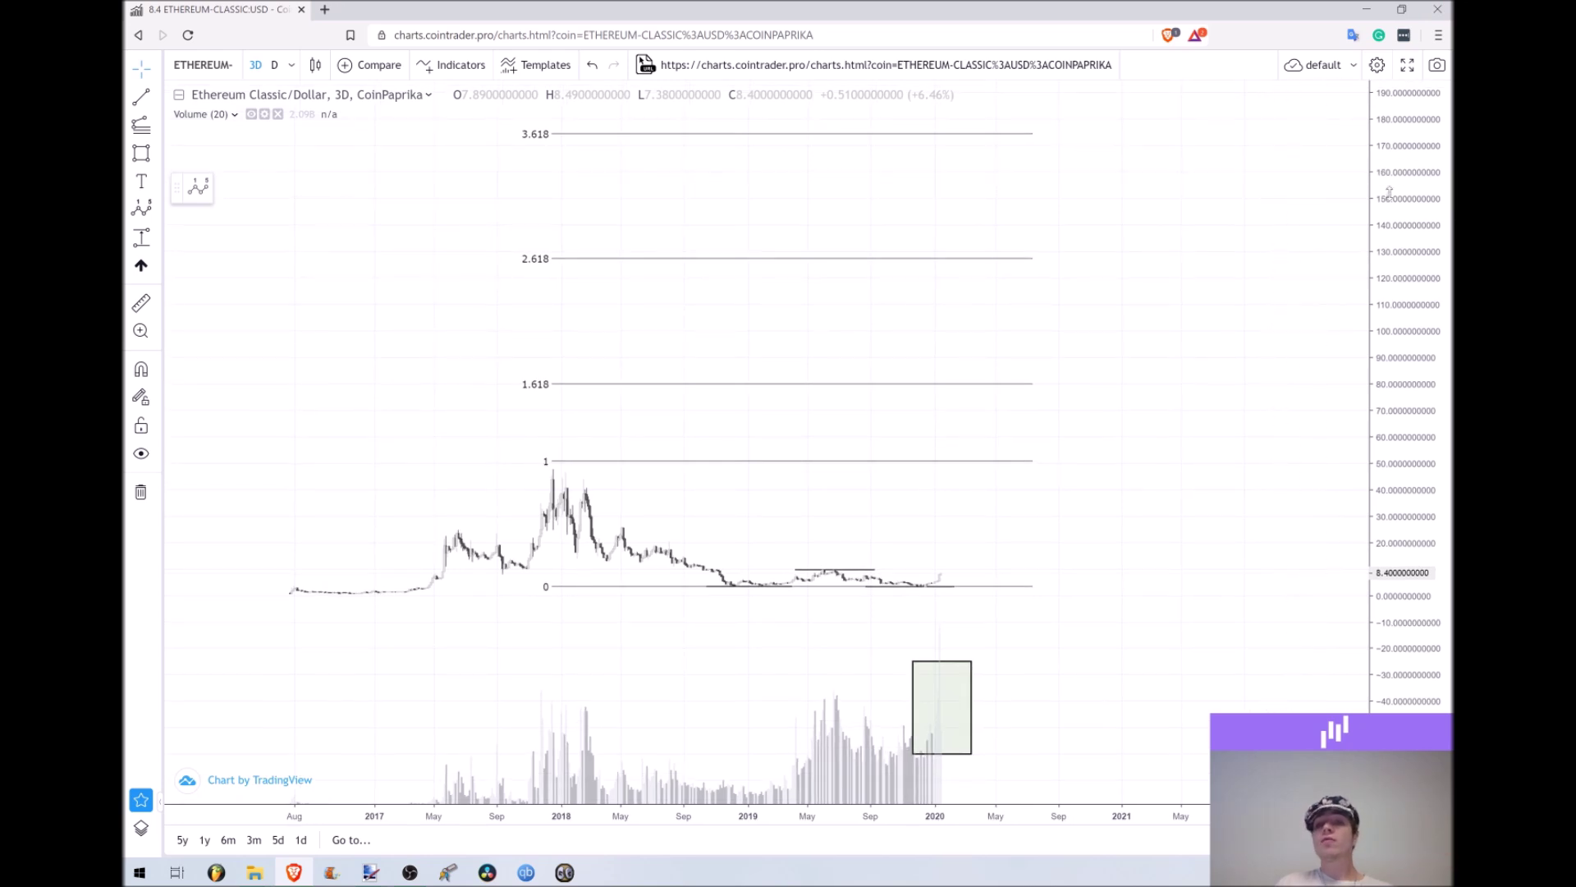
pyautogui.moveTo(1389, 192); pyautogui.dragTo(1372, 340)
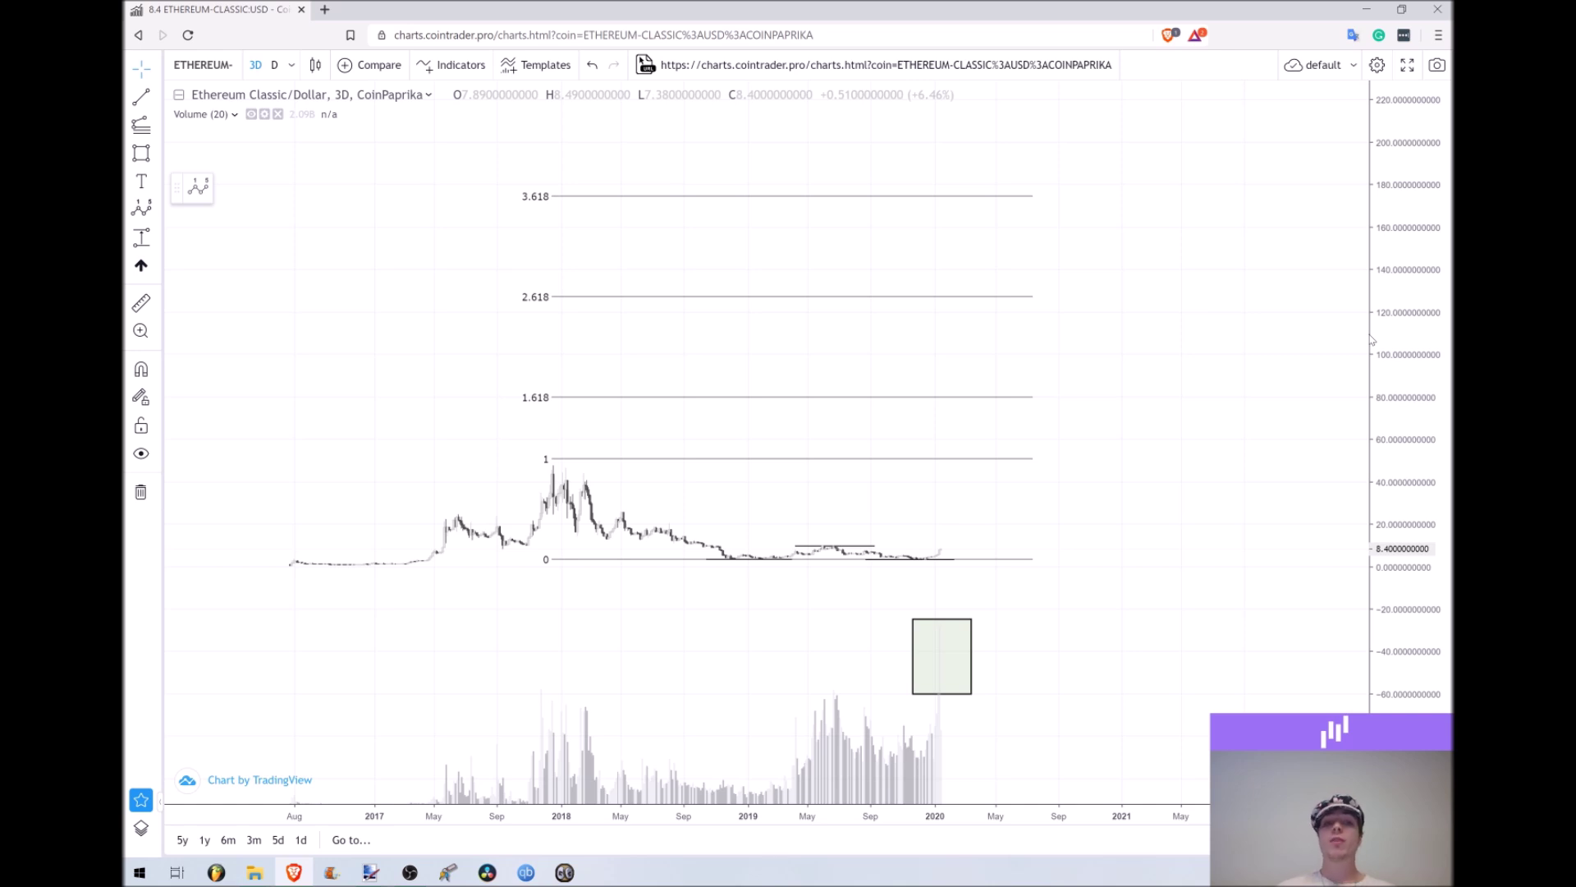
pyautogui.moveTo(1224, 320); pyautogui.dragTo(1183, 345)
pyautogui.scroll(-2, 1183, 345)
pyautogui.rightClick(1186, 349)
pyautogui.press('Escape')
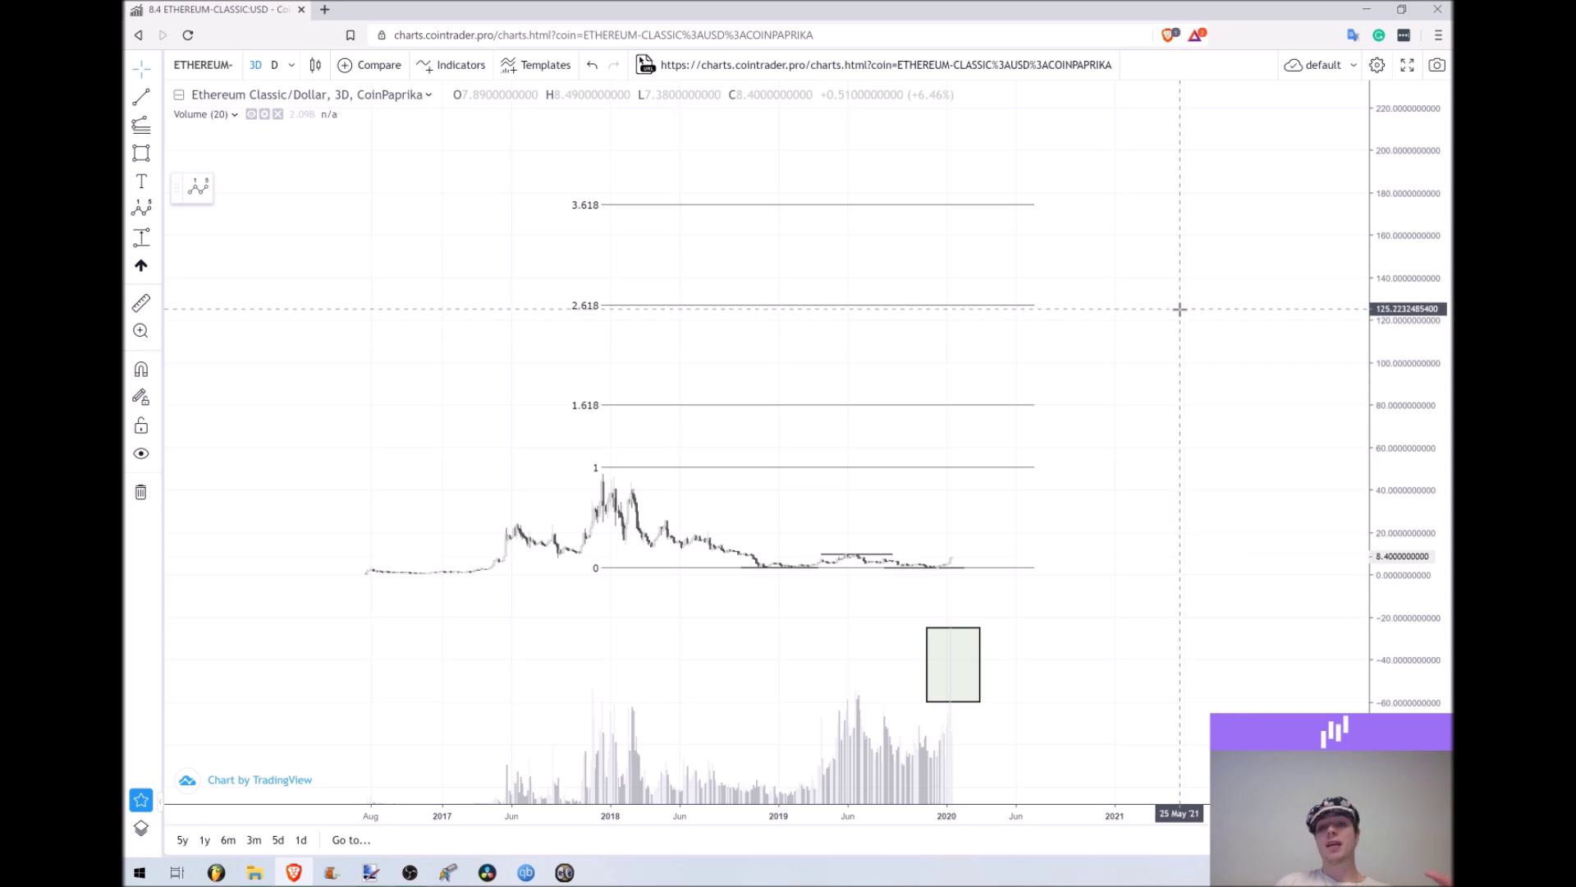
pyautogui.scroll(-1, 1179, 310)
pyautogui.moveTo(1362, 281); pyautogui.dragTo(1089, 352)
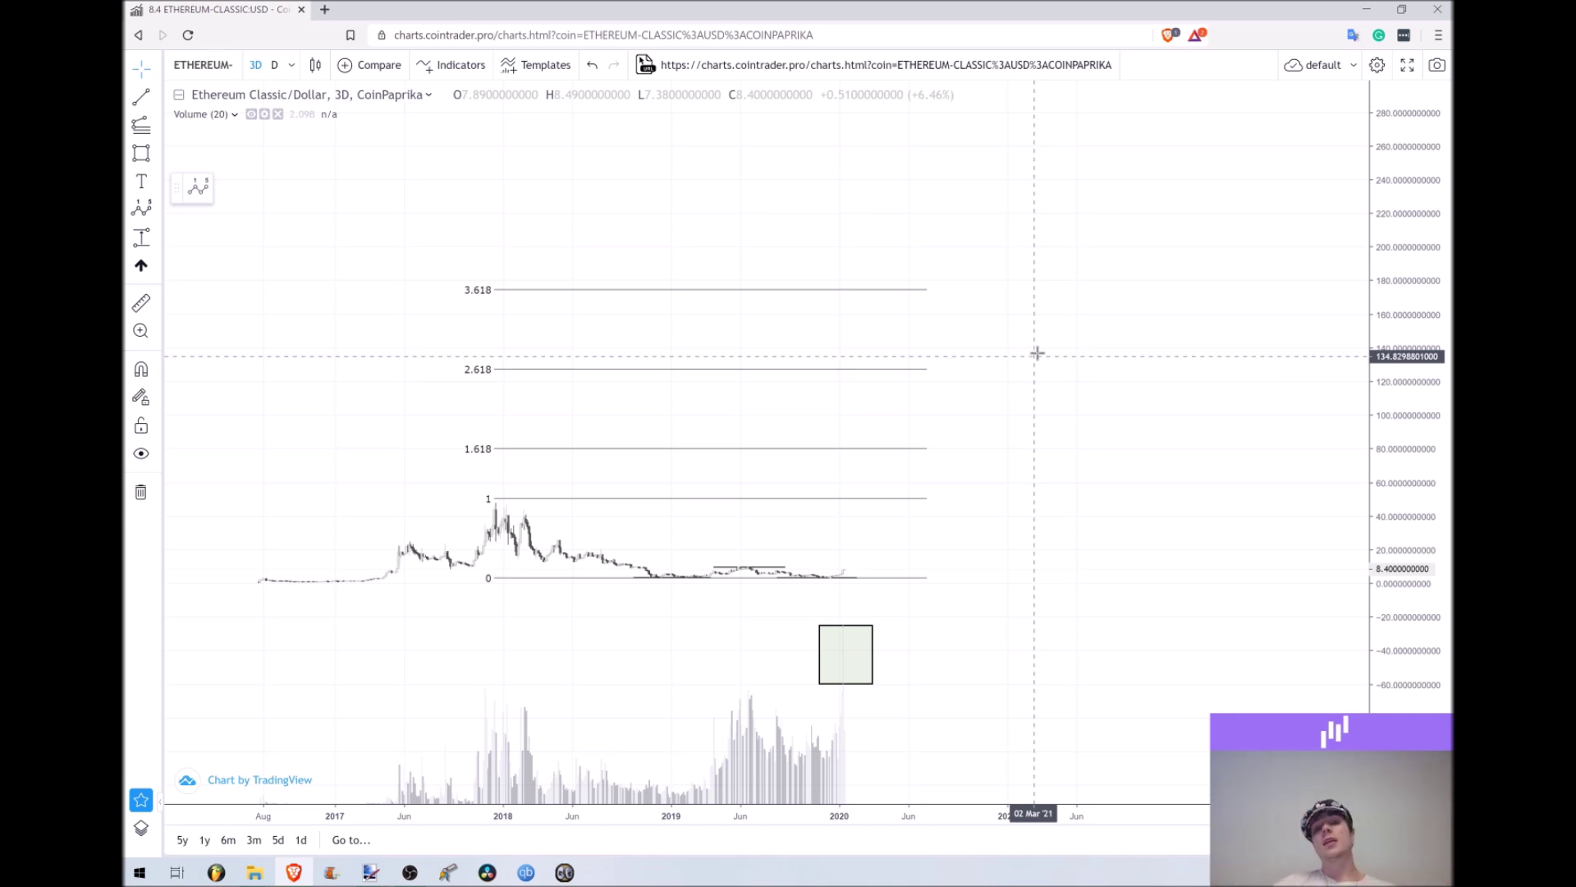
# Step: Rezoom the time axis so price history and Fibonacci levels sit left of centre, with Elliott Impulse Wave selected
pyautogui.scroll(-2, 1046, 323)
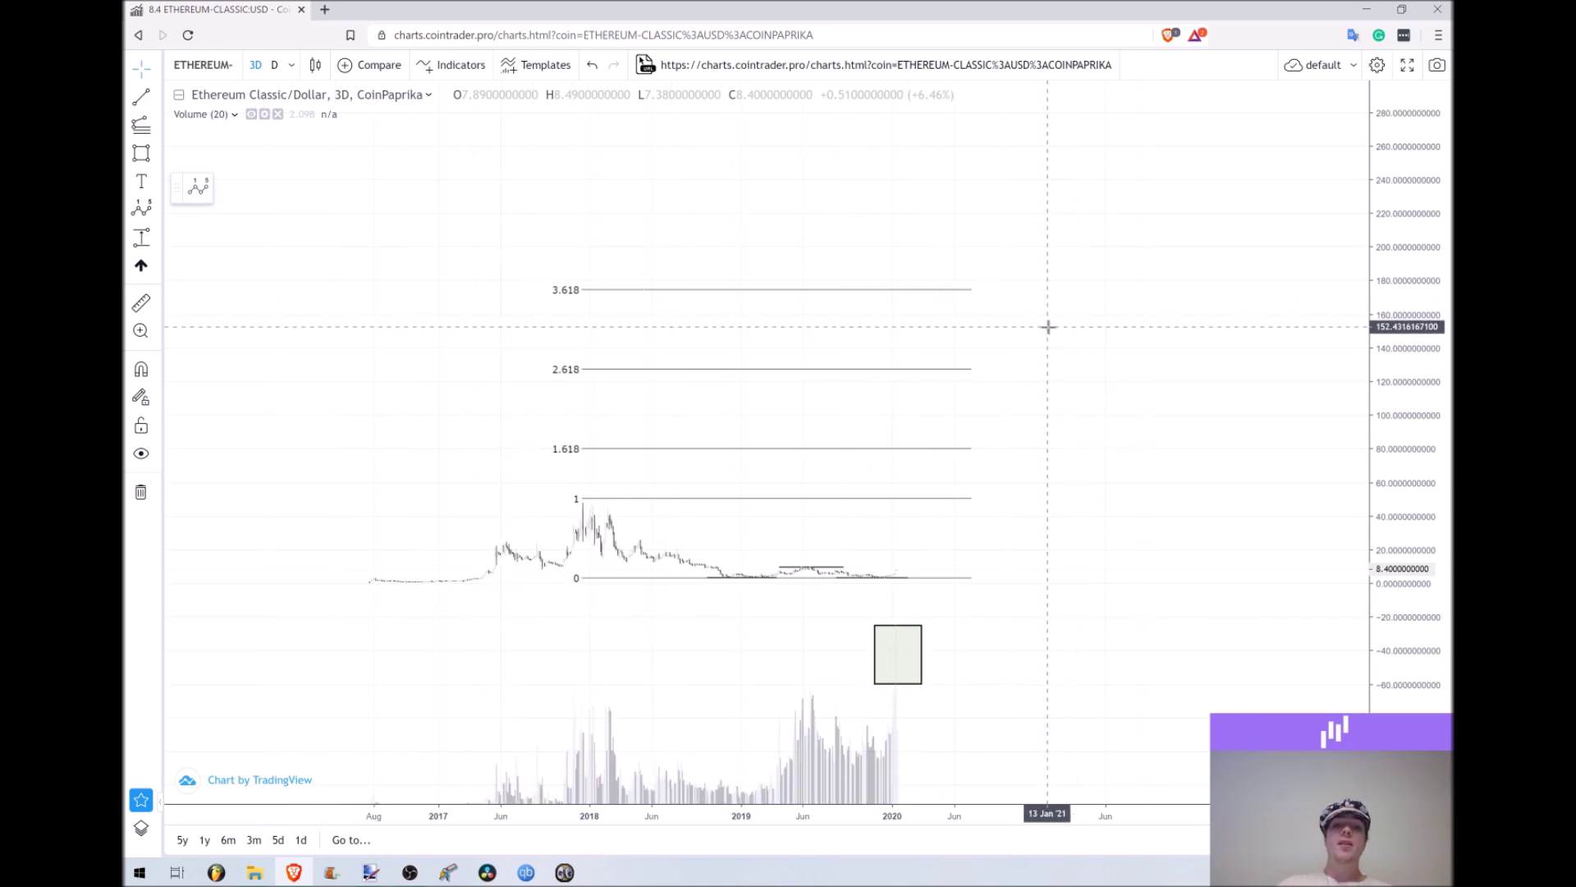
pyautogui.scroll(2, 1047, 326)
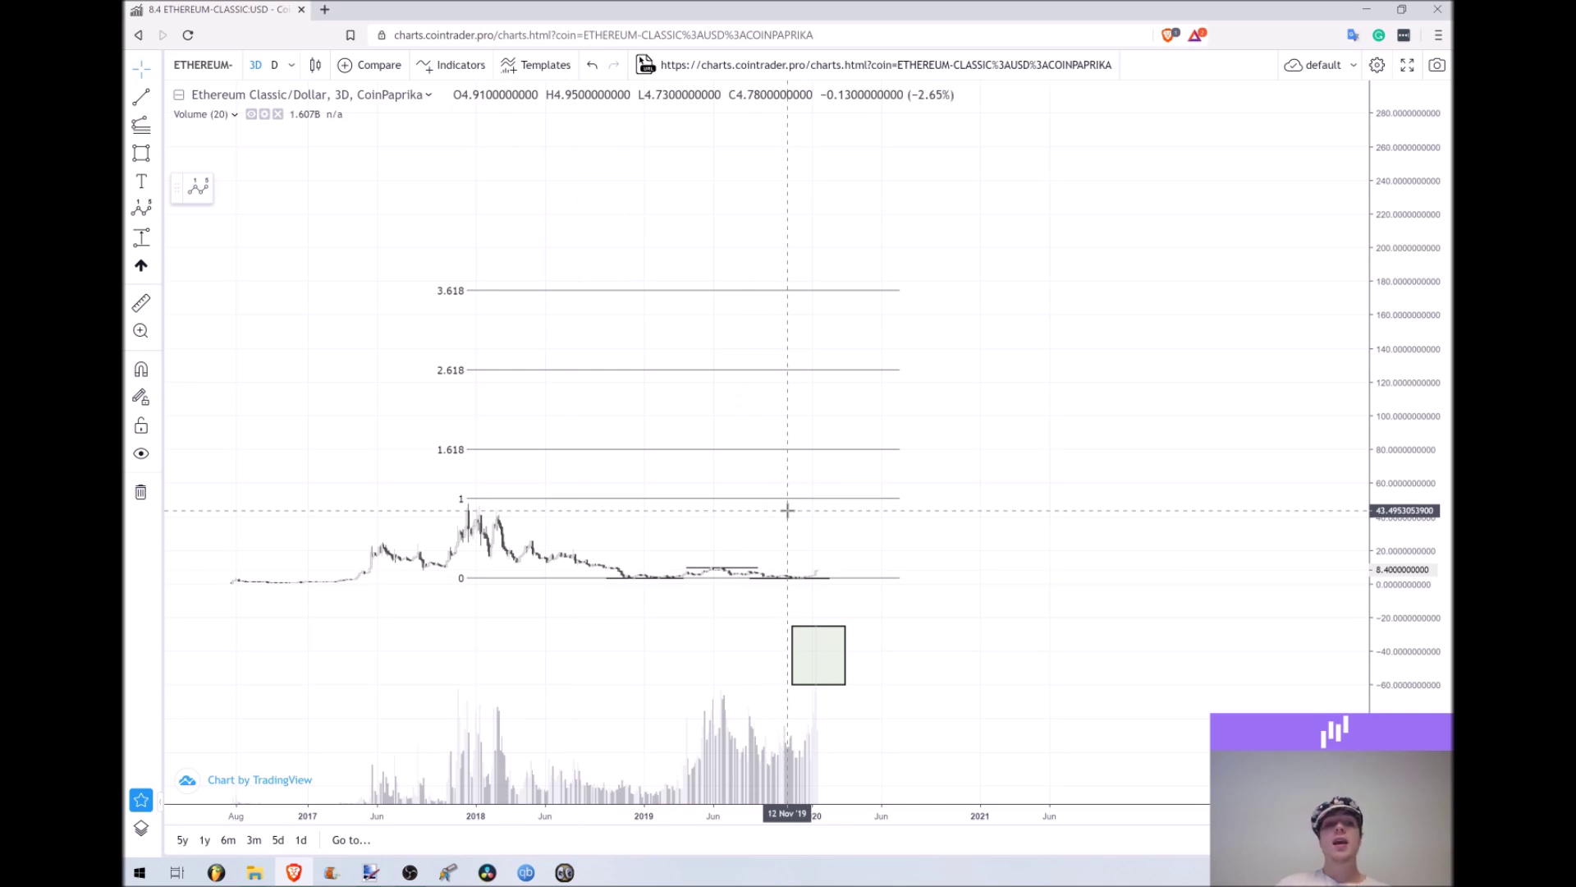
pyautogui.click(141, 208)
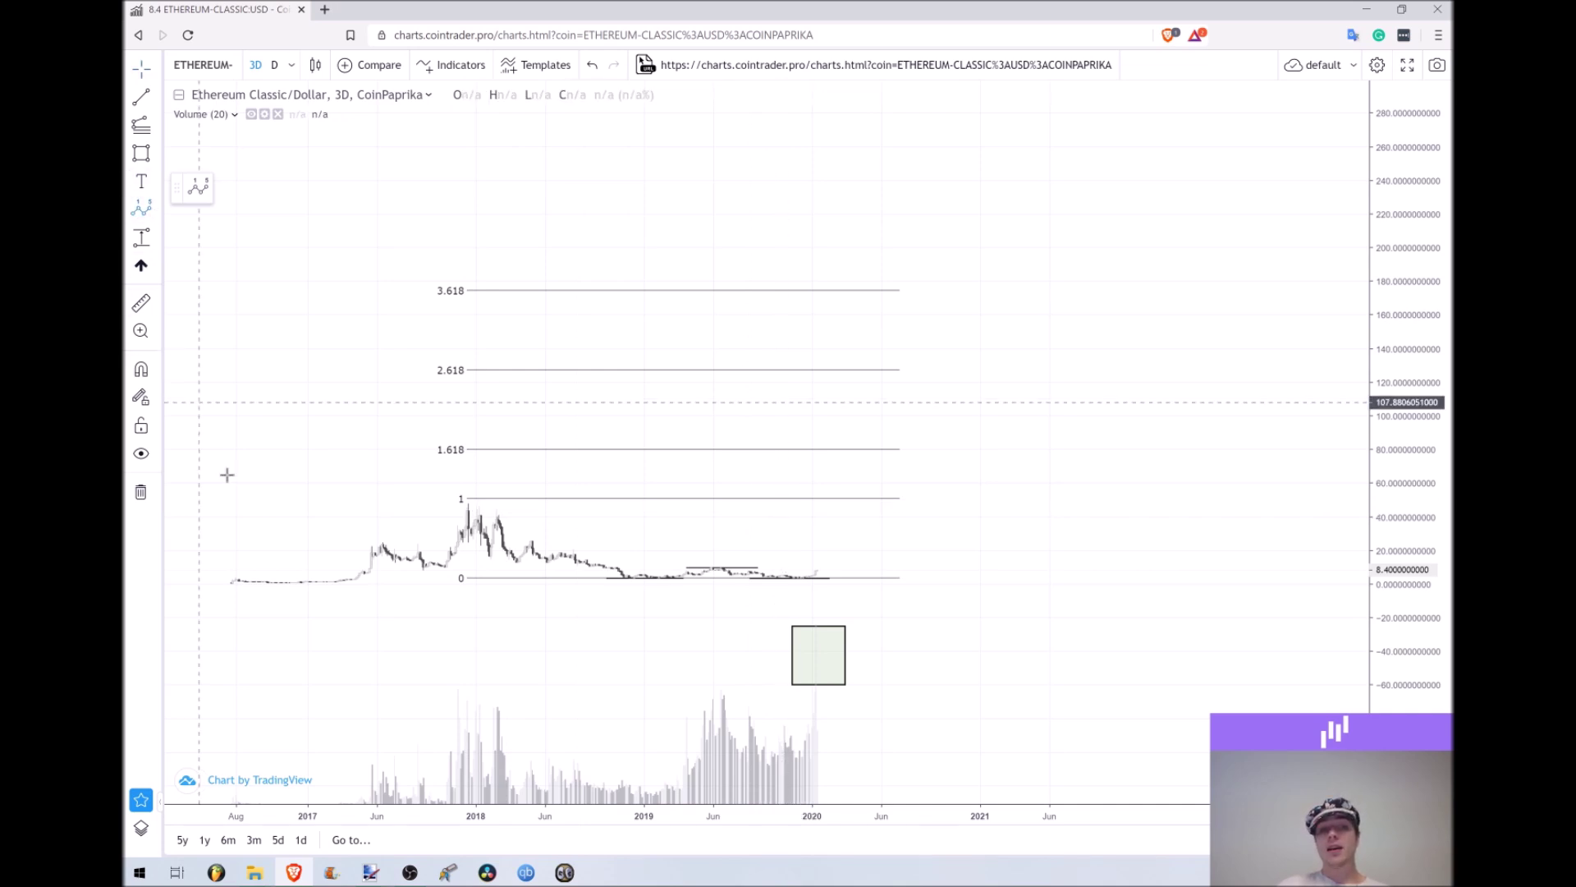
# Step: Place Elliott wave points (0)–(5) from the 2016 low, with (3) above 2.618 and (5) near 3.618
pyautogui.click(234, 581)
pyautogui.click(471, 502)
pyautogui.click(634, 579)
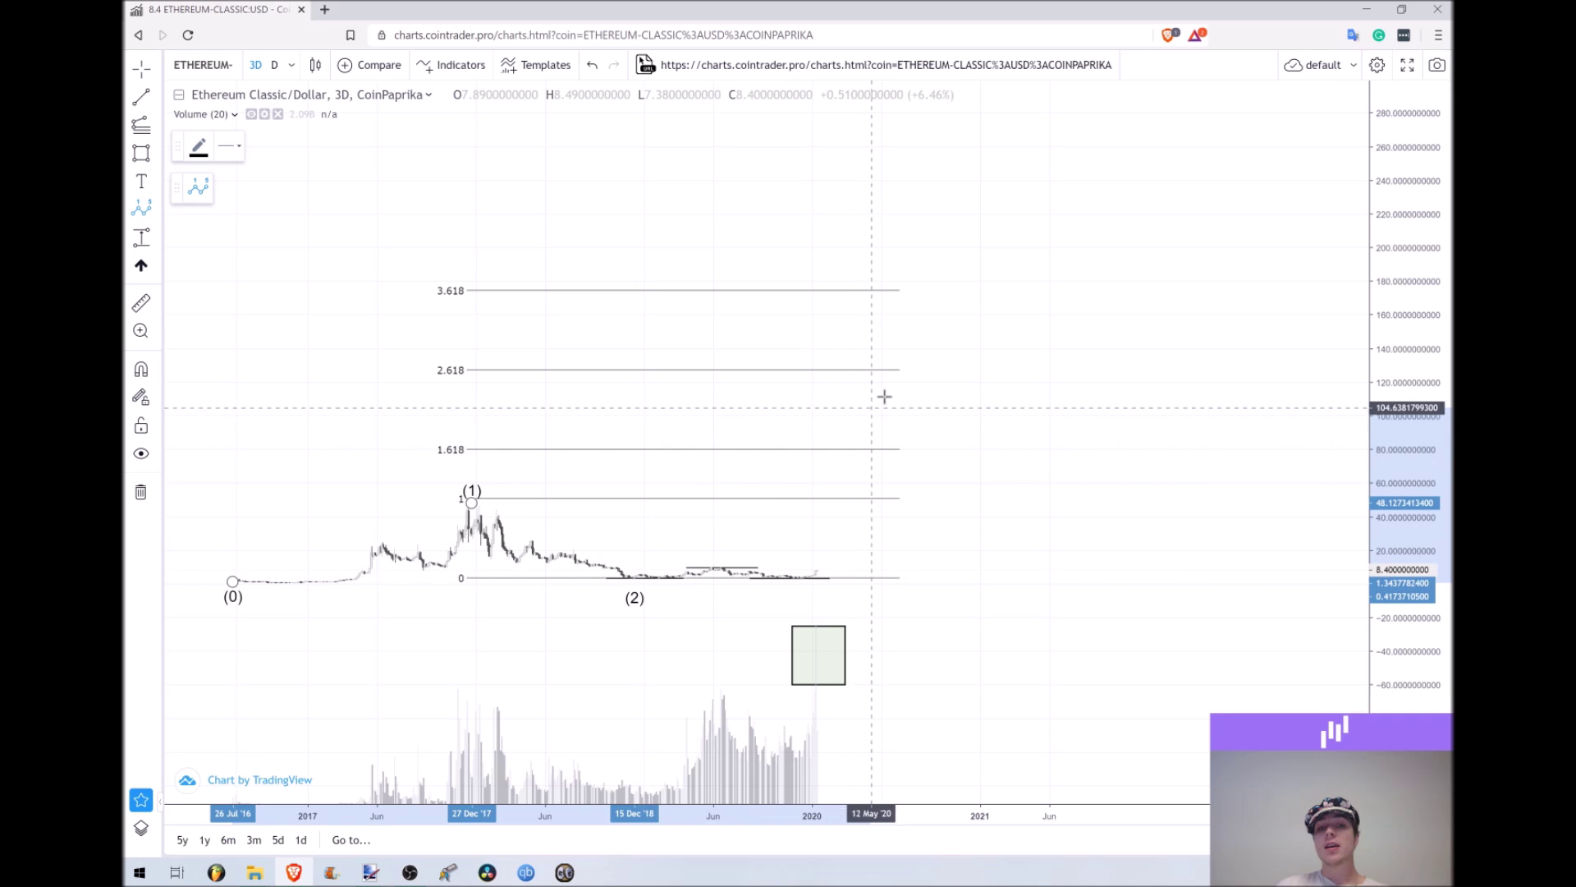
pyautogui.click(930, 366)
pyautogui.click(1017, 450)
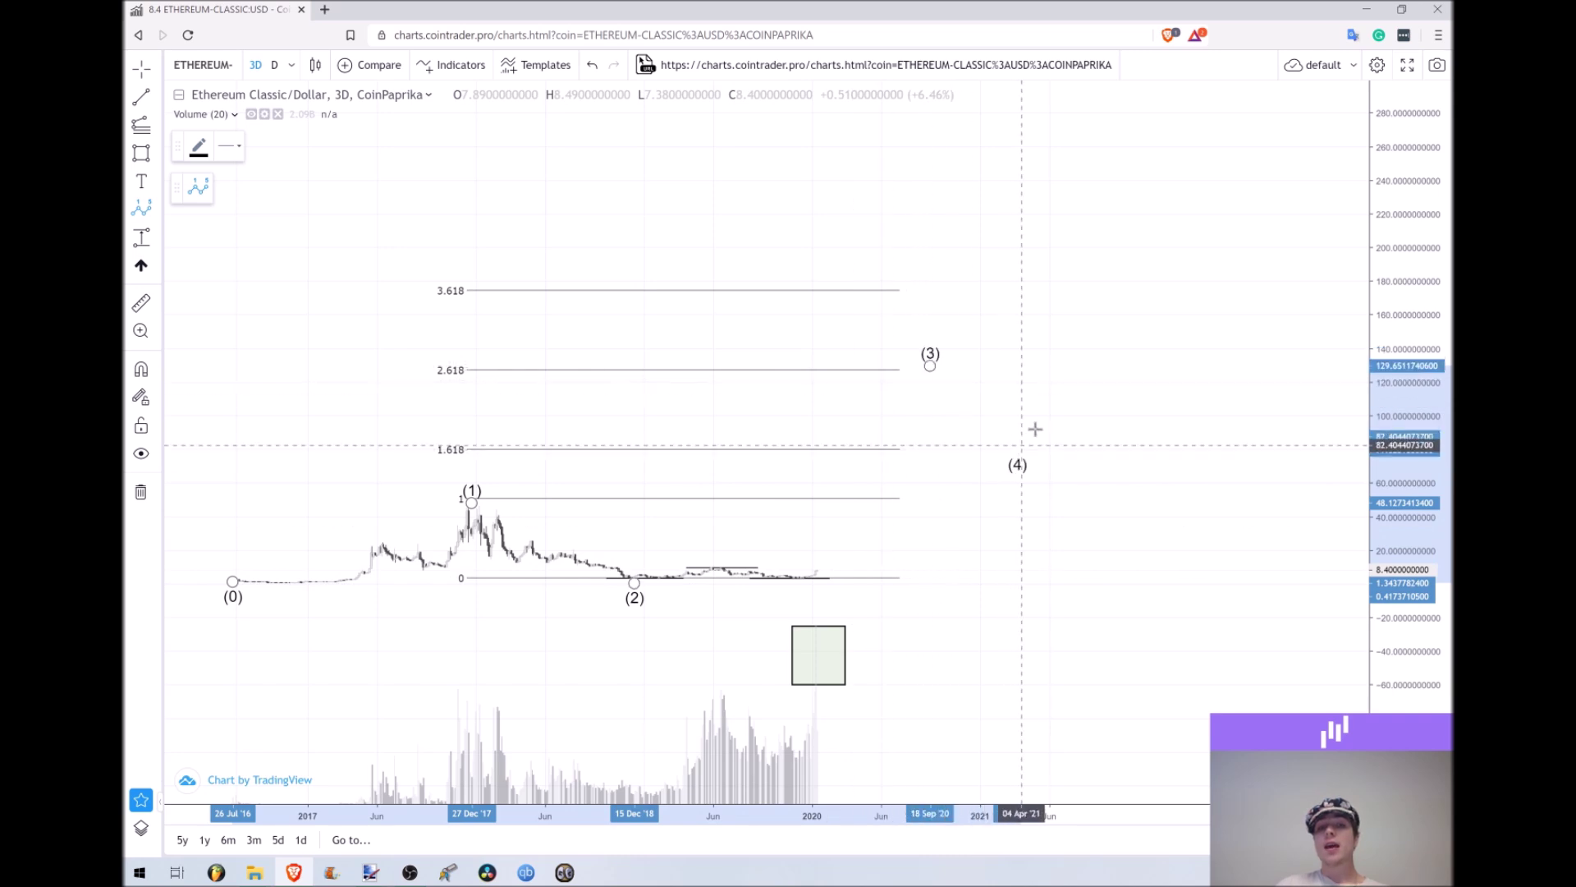
pyautogui.click(1132, 295)
pyautogui.click(978, 203)
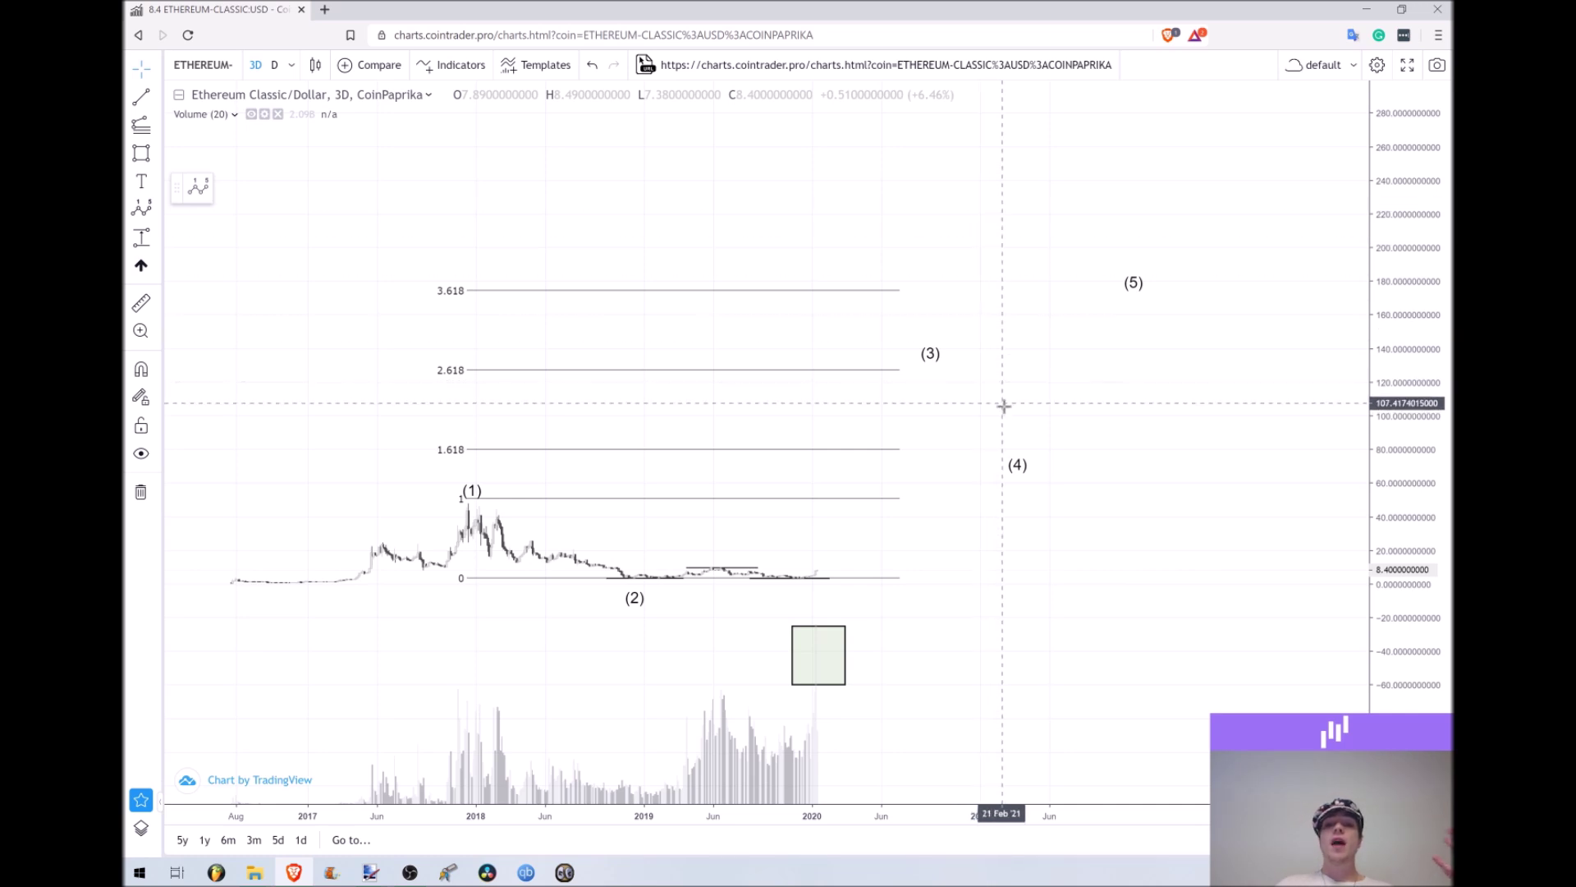
# Step: Nudge wave point (4) slightly up and left, then deselect the wave
pyautogui.moveTo(1017, 450); pyautogui.dragTo(1010, 443)
pyautogui.click(1012, 346)
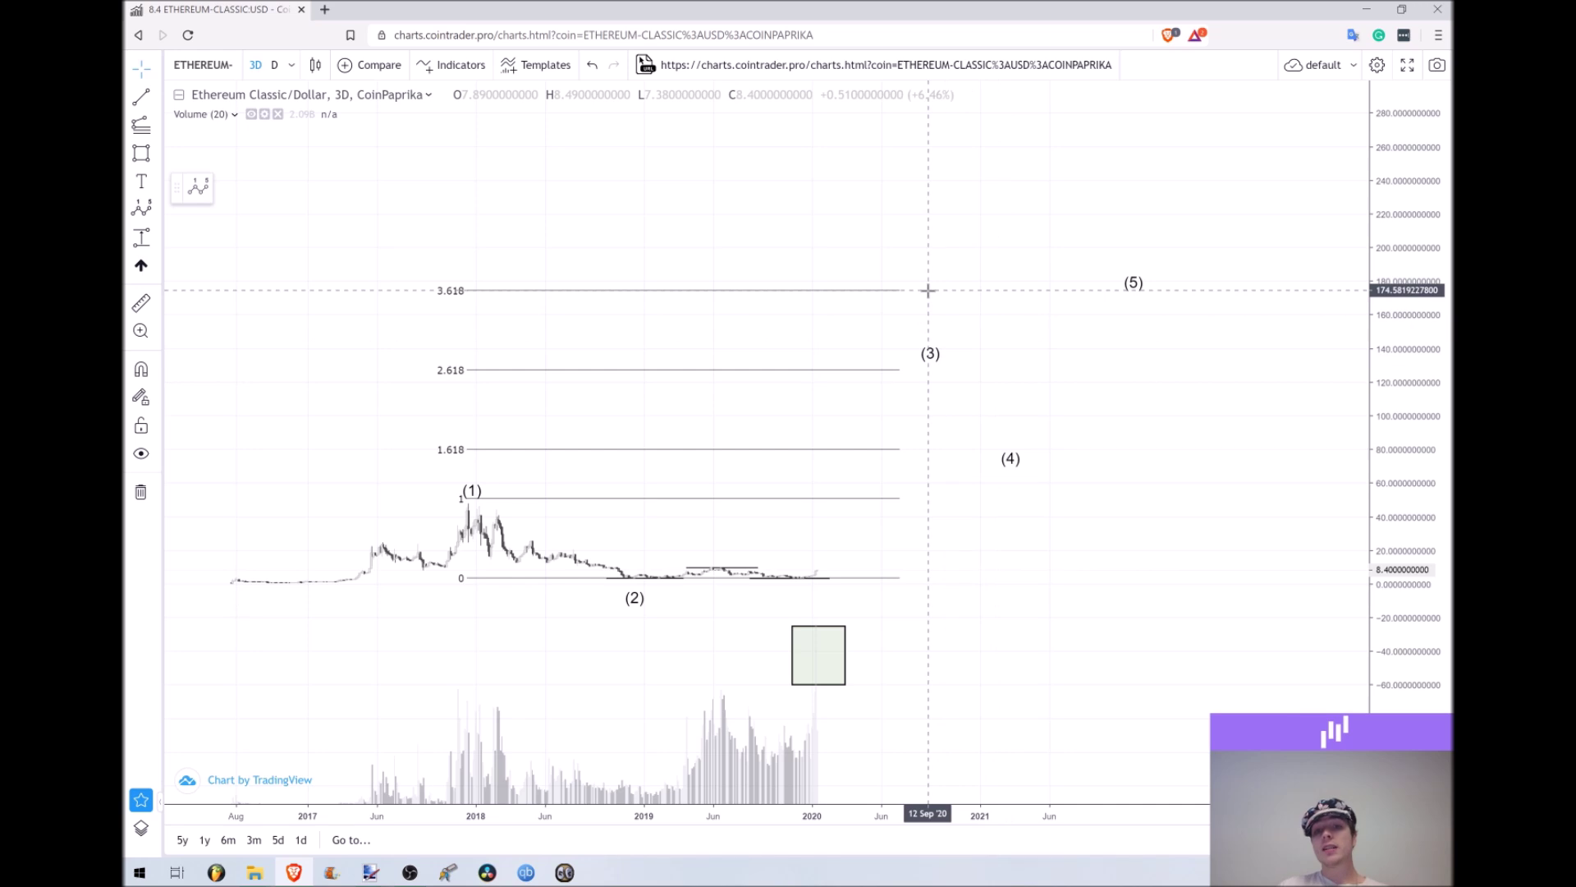
pyautogui.moveTo(964, 270); pyautogui.dragTo(961, 268)
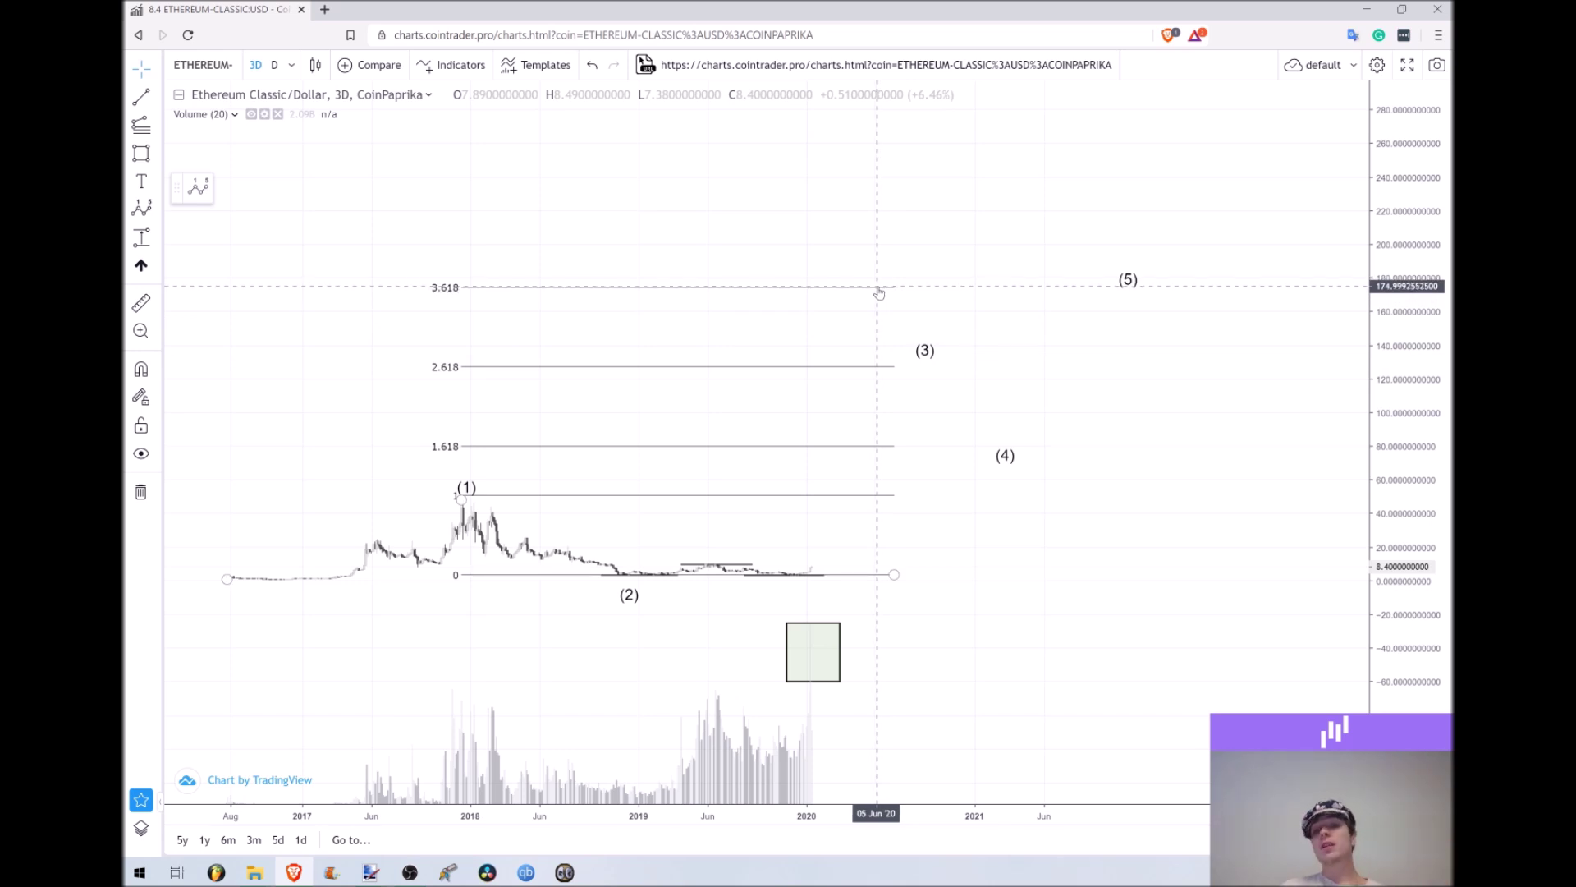
# Step: Deselect the Fibonacci extension, then select and delete the (0)–(5) Elliott wave drawing
pyautogui.click(802, 156)
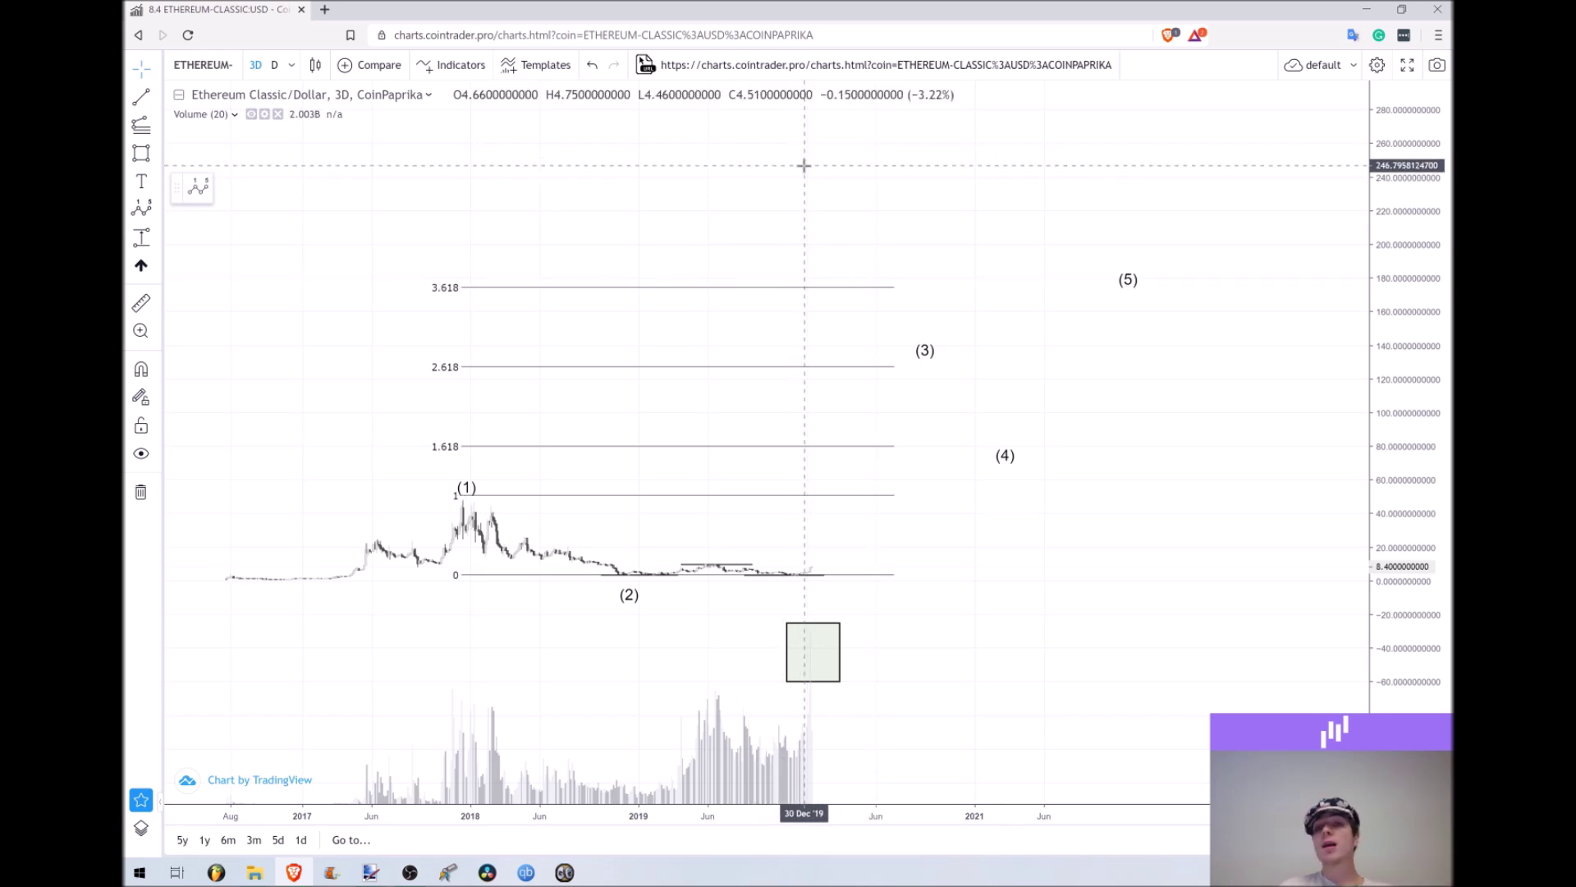
pyautogui.click(155, 212)
pyautogui.click(157, 158)
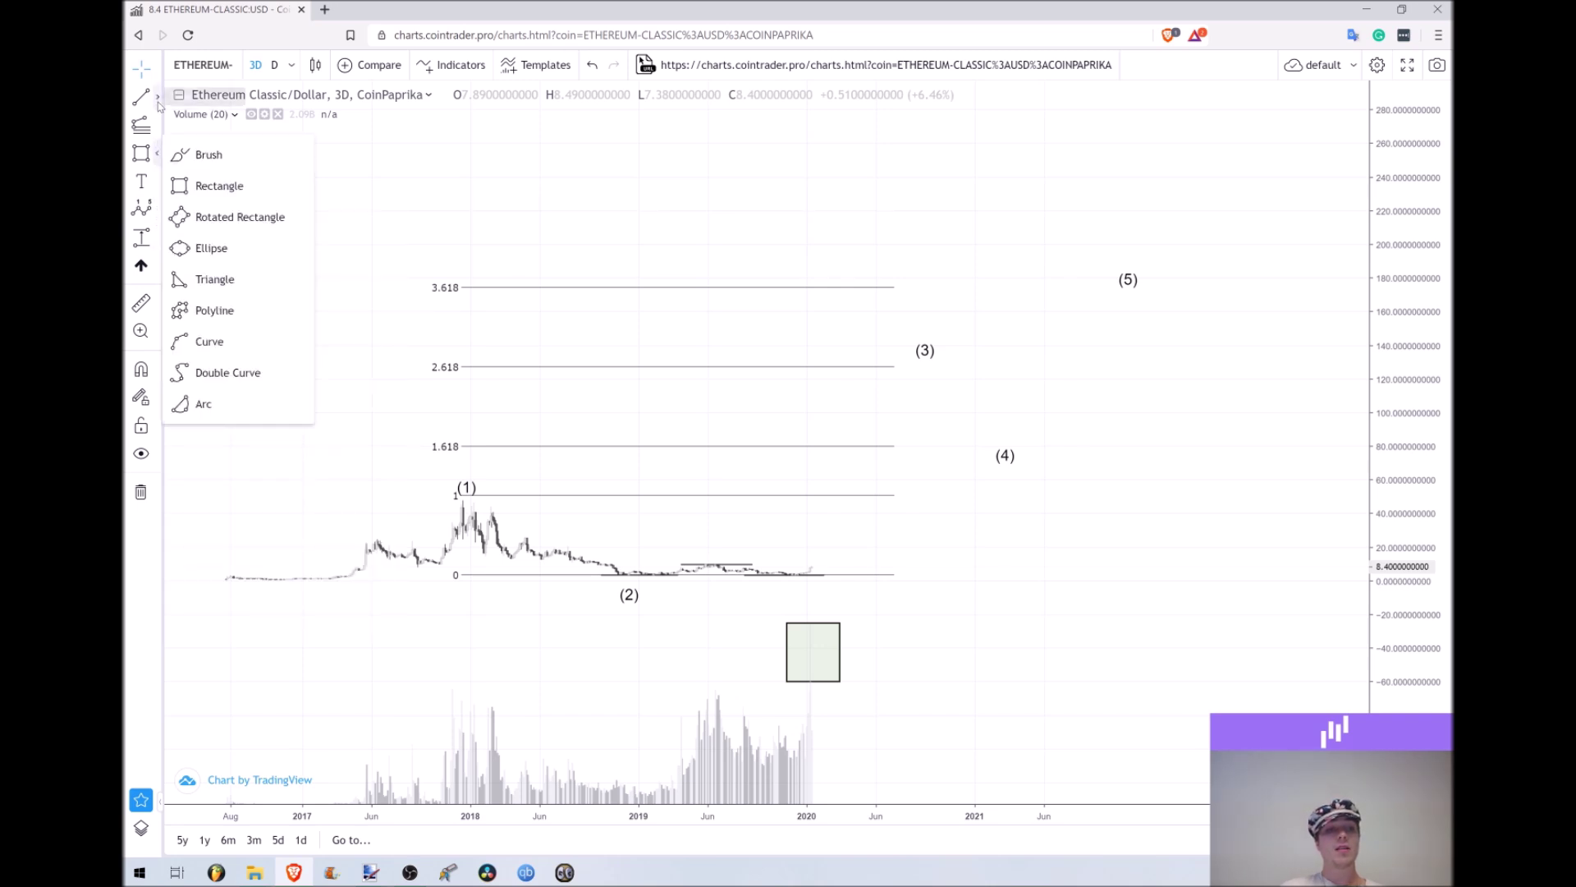
pyautogui.click(159, 102)
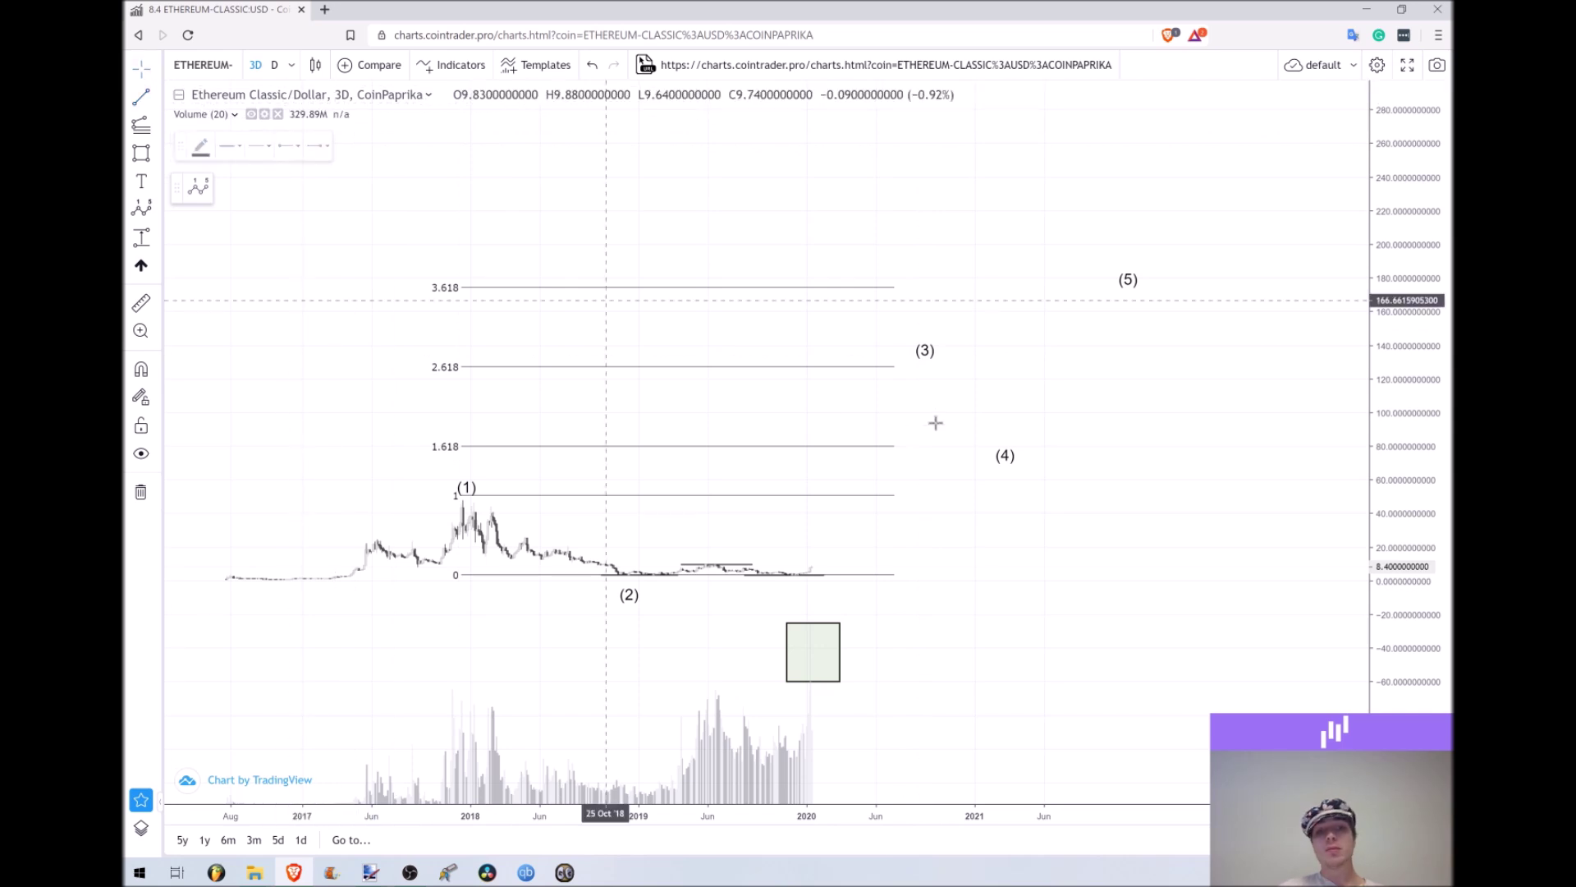
pyautogui.click(924, 353)
pyautogui.press('Delete')
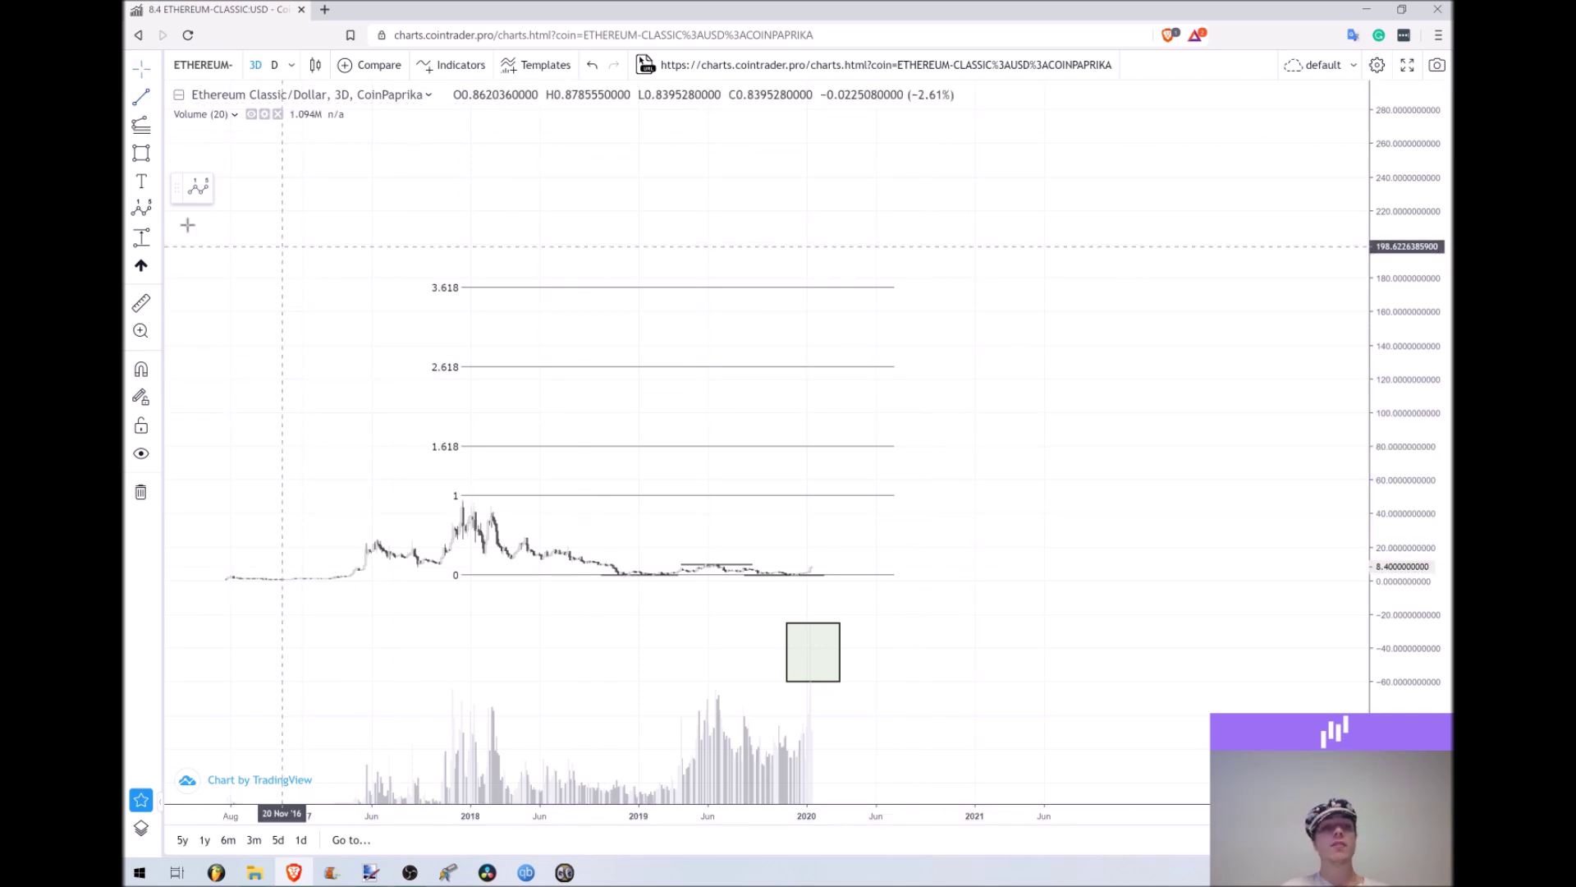
# Step: Browse the line, pattern and shape tool lists and pick the Polyline tool
pyautogui.click(156, 110)
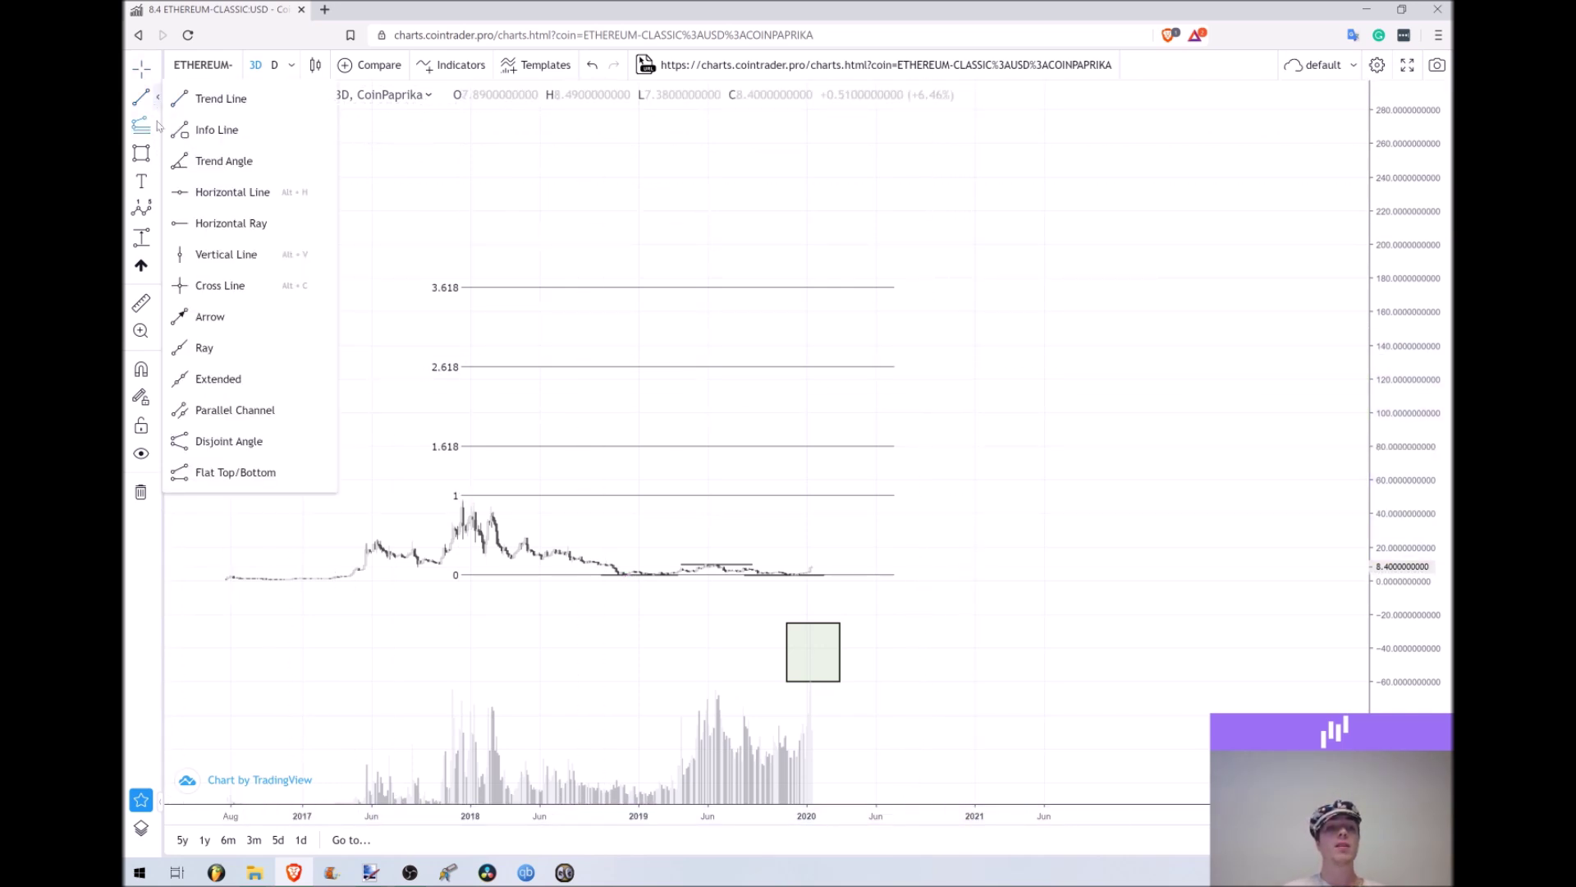
pyautogui.click(158, 208)
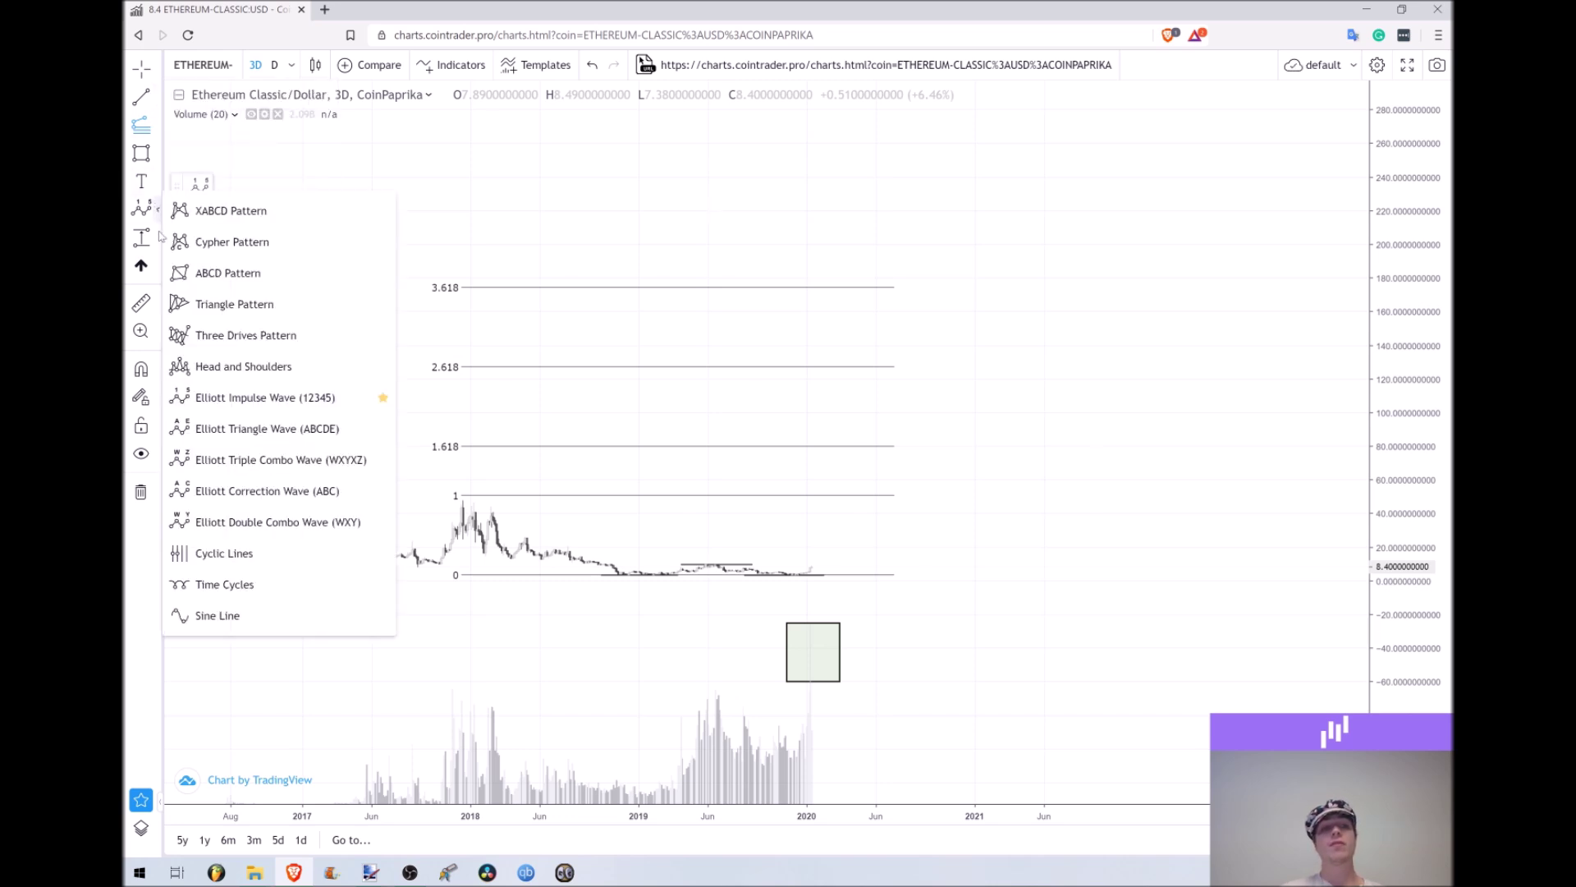
pyautogui.click(158, 111)
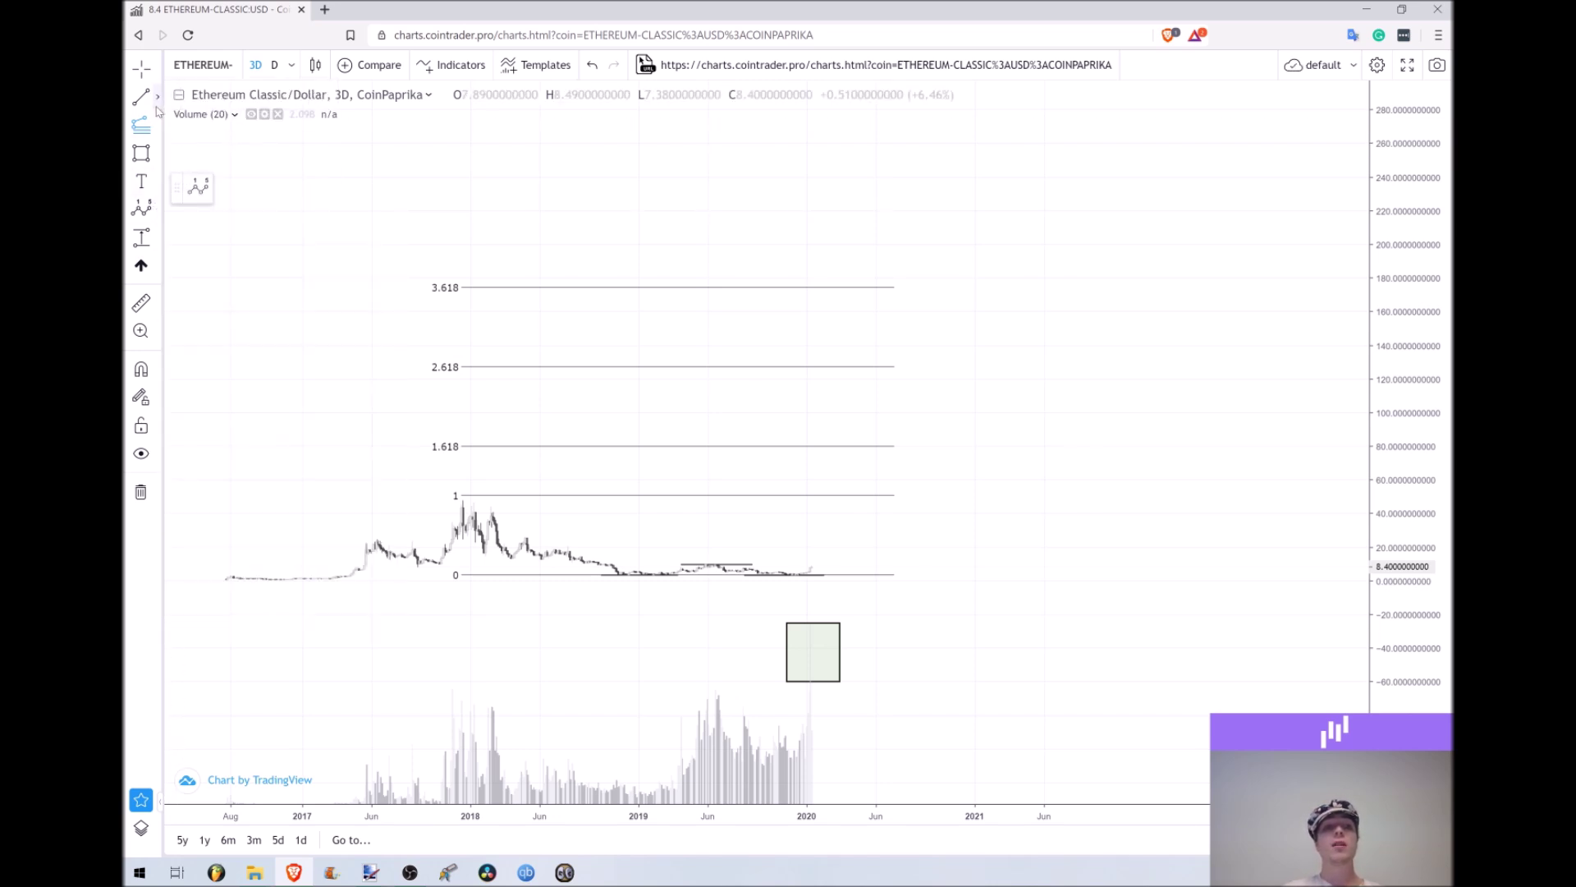
pyautogui.click(158, 111)
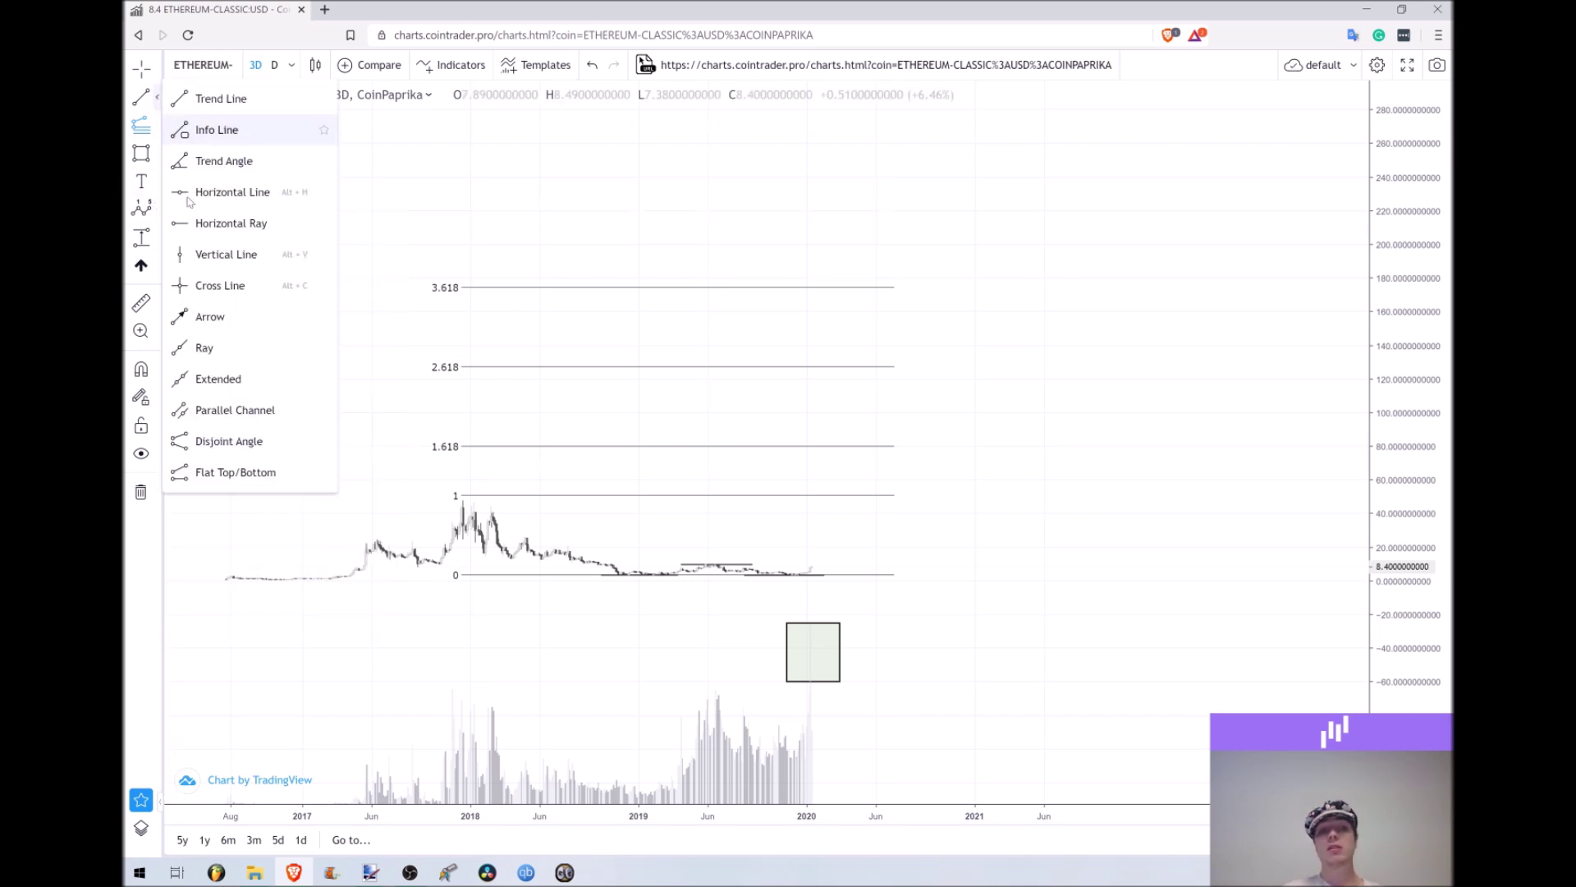
pyautogui.click(156, 156)
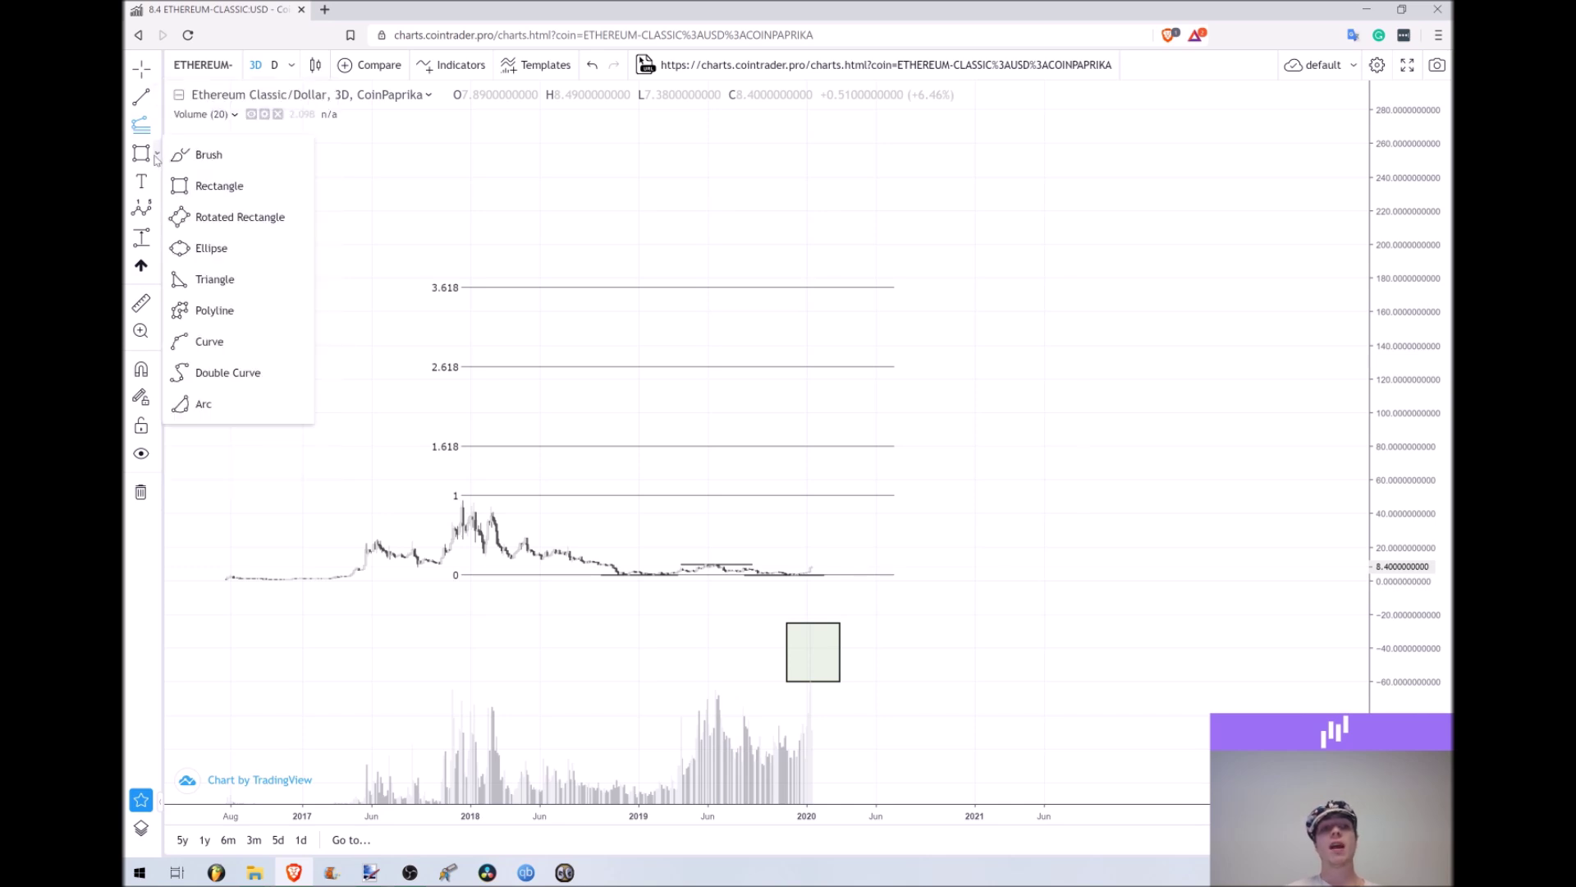
pyautogui.click(198, 312)
# Step: Start the polyline at the early-2020 low, zigzagging up to the 2.618 level and a dip near 90
pyautogui.click(796, 574)
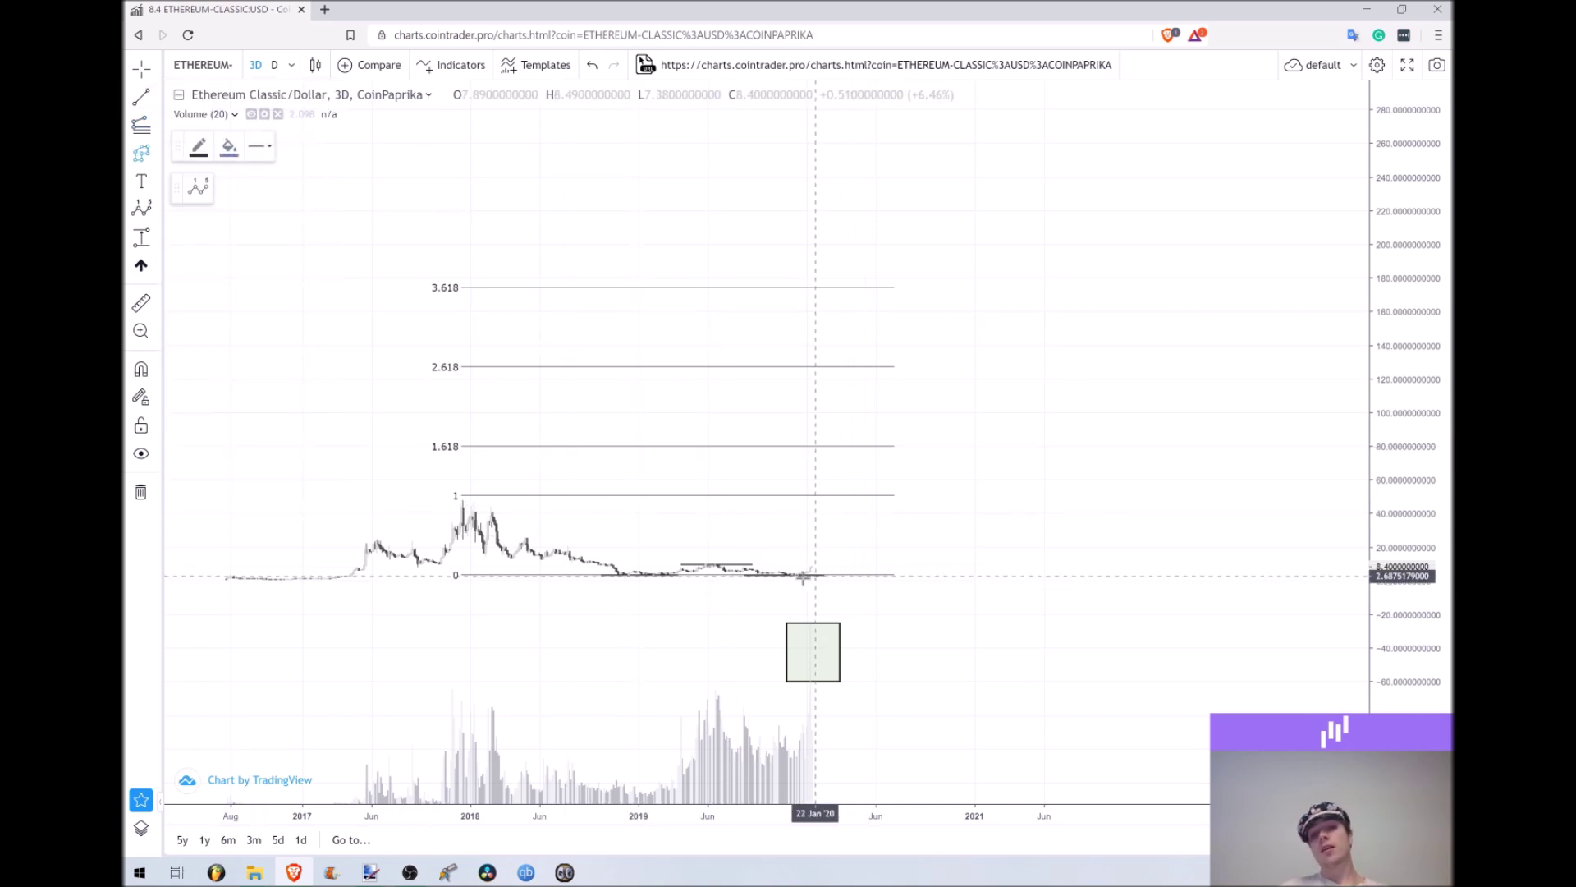
pyautogui.click(846, 518)
pyautogui.click(866, 549)
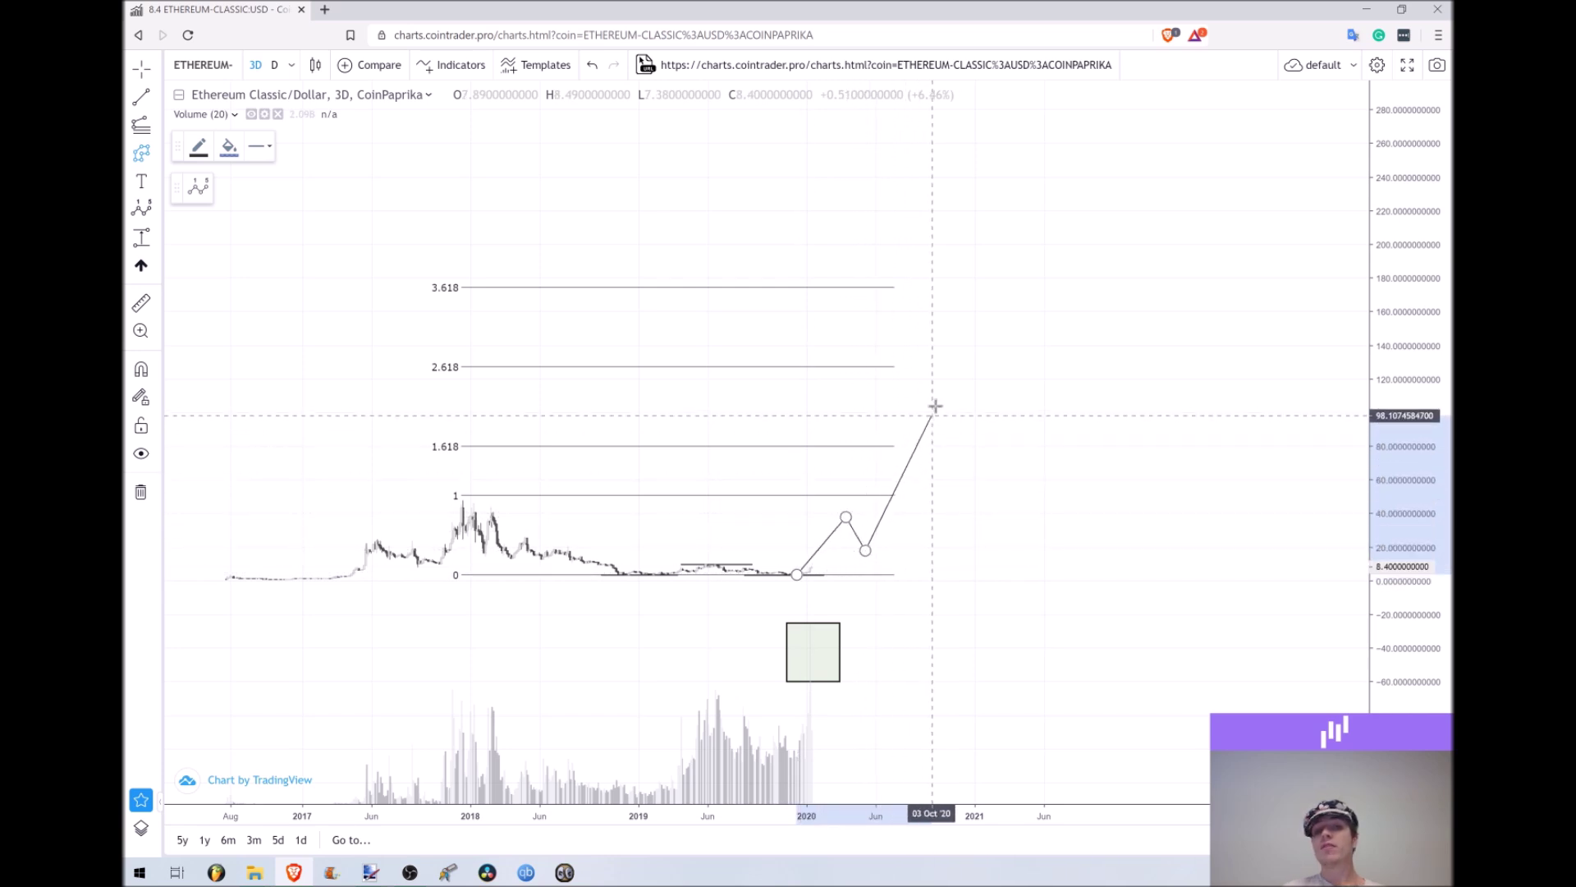
pyautogui.click(941, 380)
pyautogui.click(960, 417)
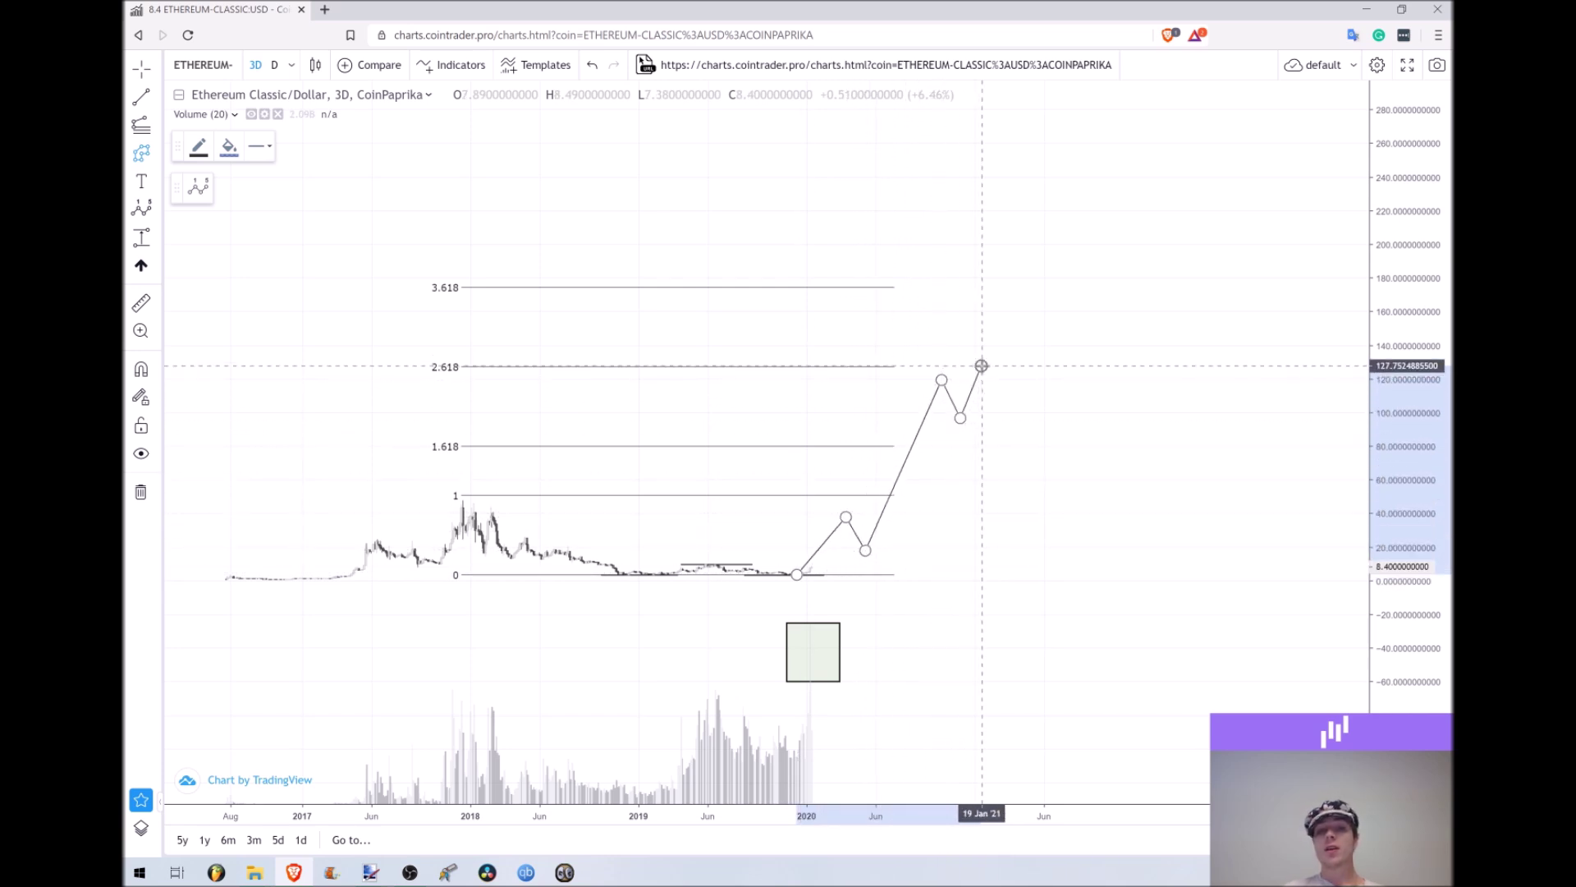
pyautogui.click(982, 365)
pyautogui.click(1020, 427)
# Step: Continue through swings near 112, 75, 115, 100, 140, 132 and finish with a spike near 277
pyautogui.click(1040, 392)
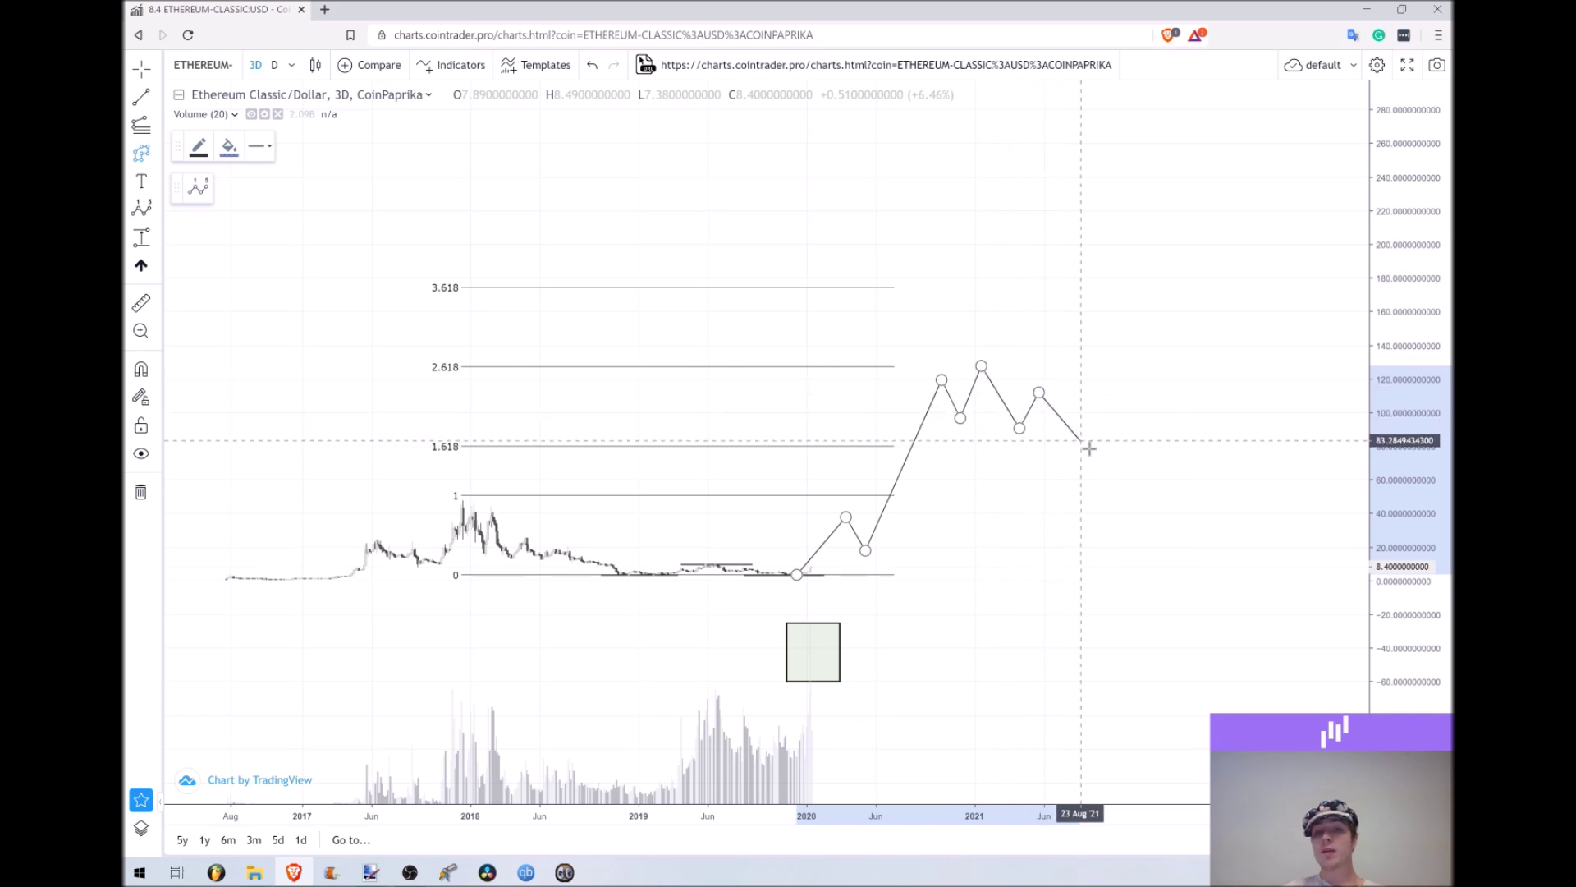
pyautogui.click(1098, 457)
pyautogui.click(1120, 387)
pyautogui.click(1146, 411)
pyautogui.click(1173, 340)
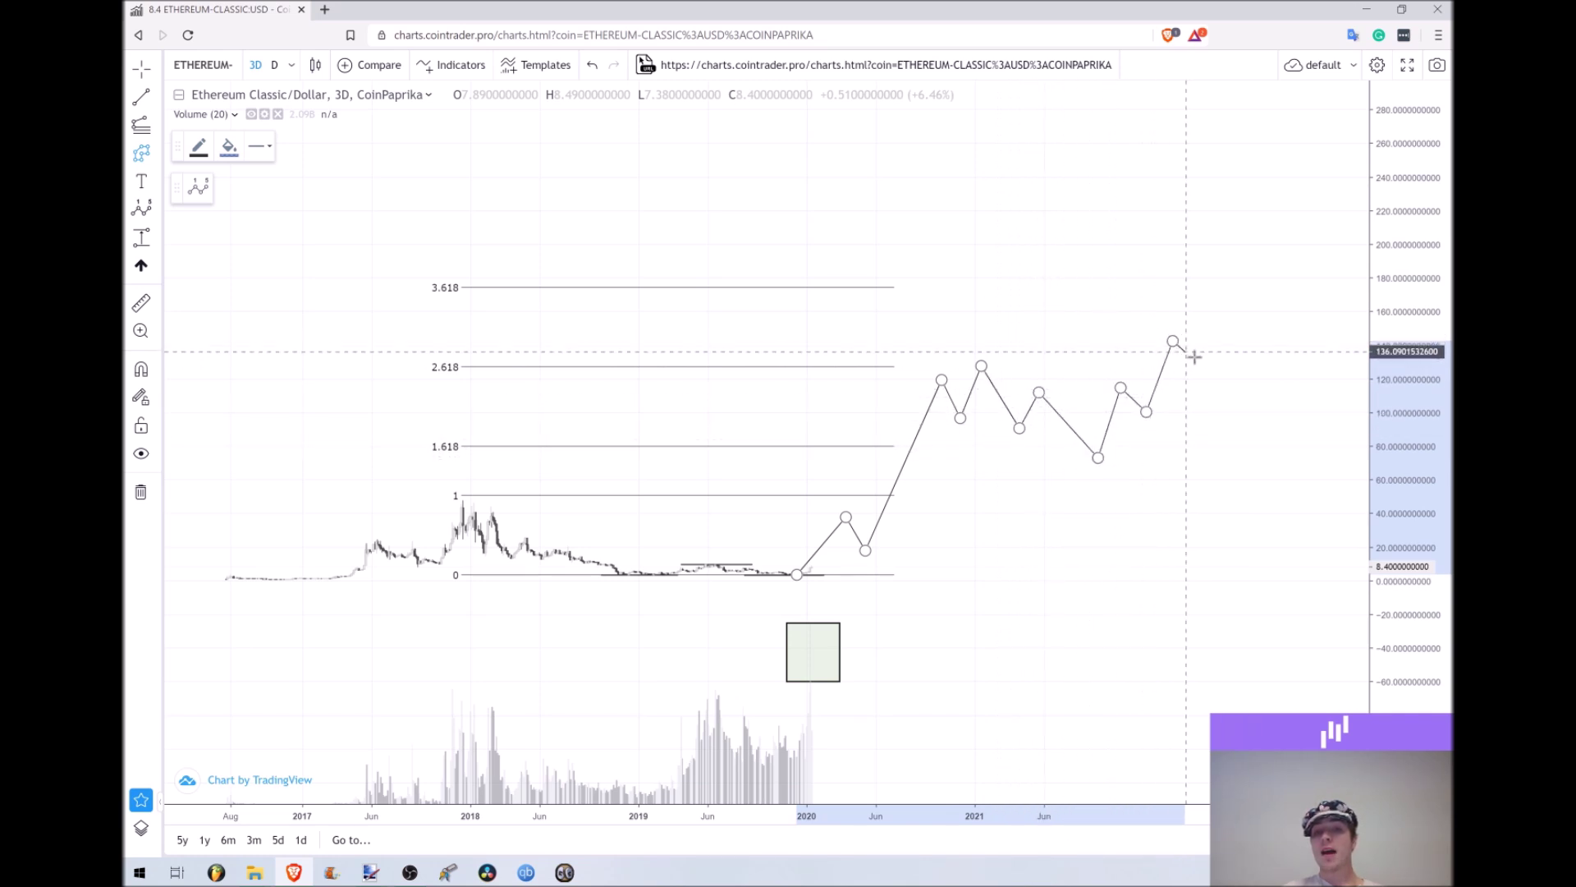
pyautogui.click(1195, 357)
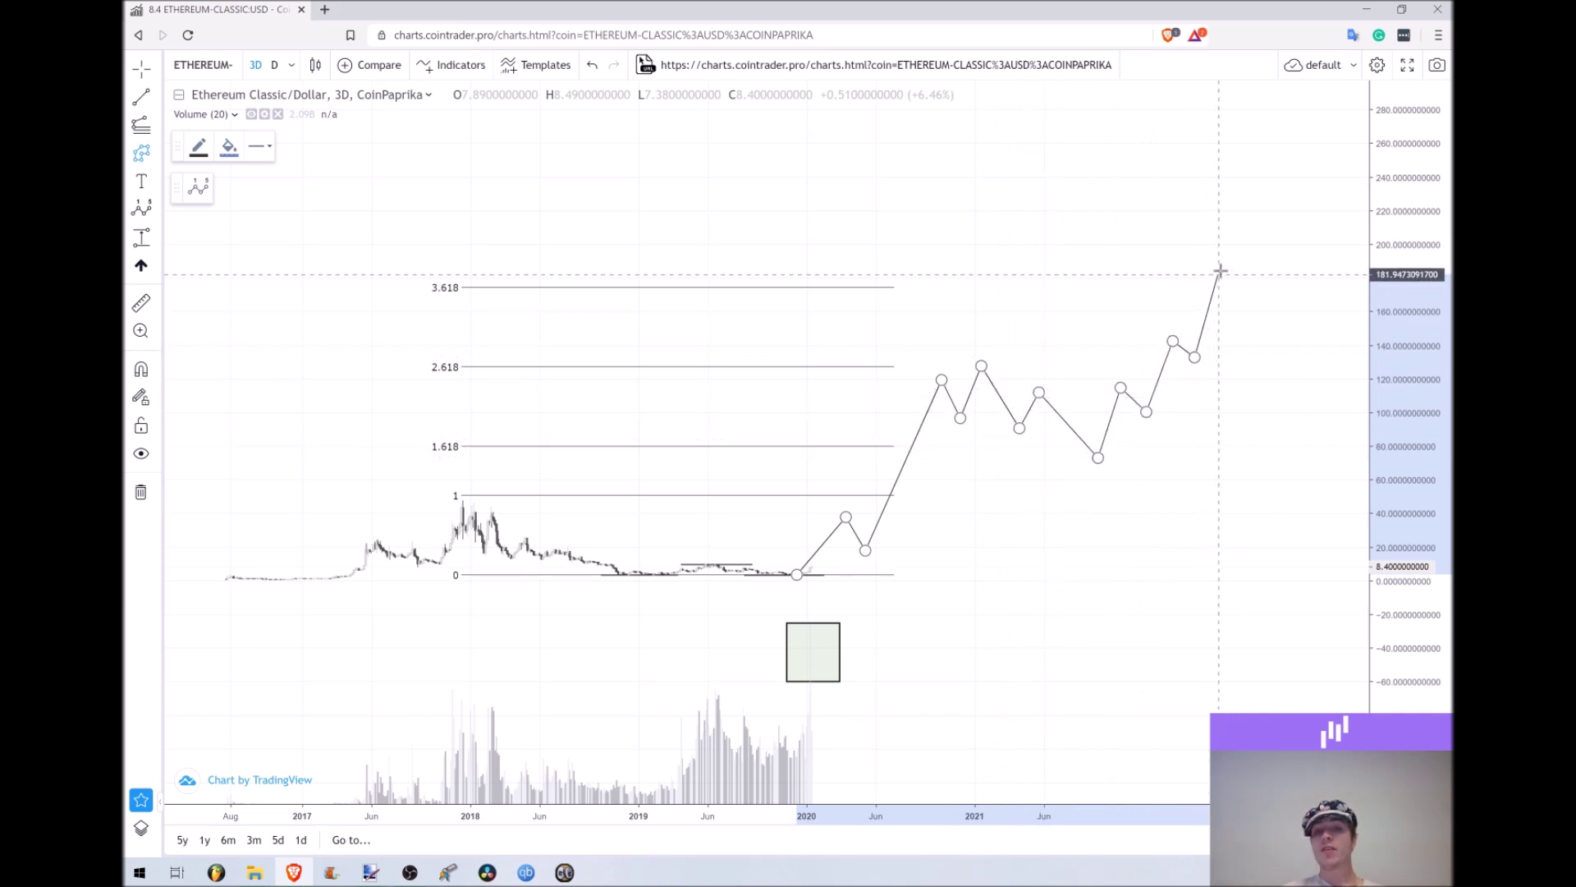
pyautogui.doubleClick(1283, 117)
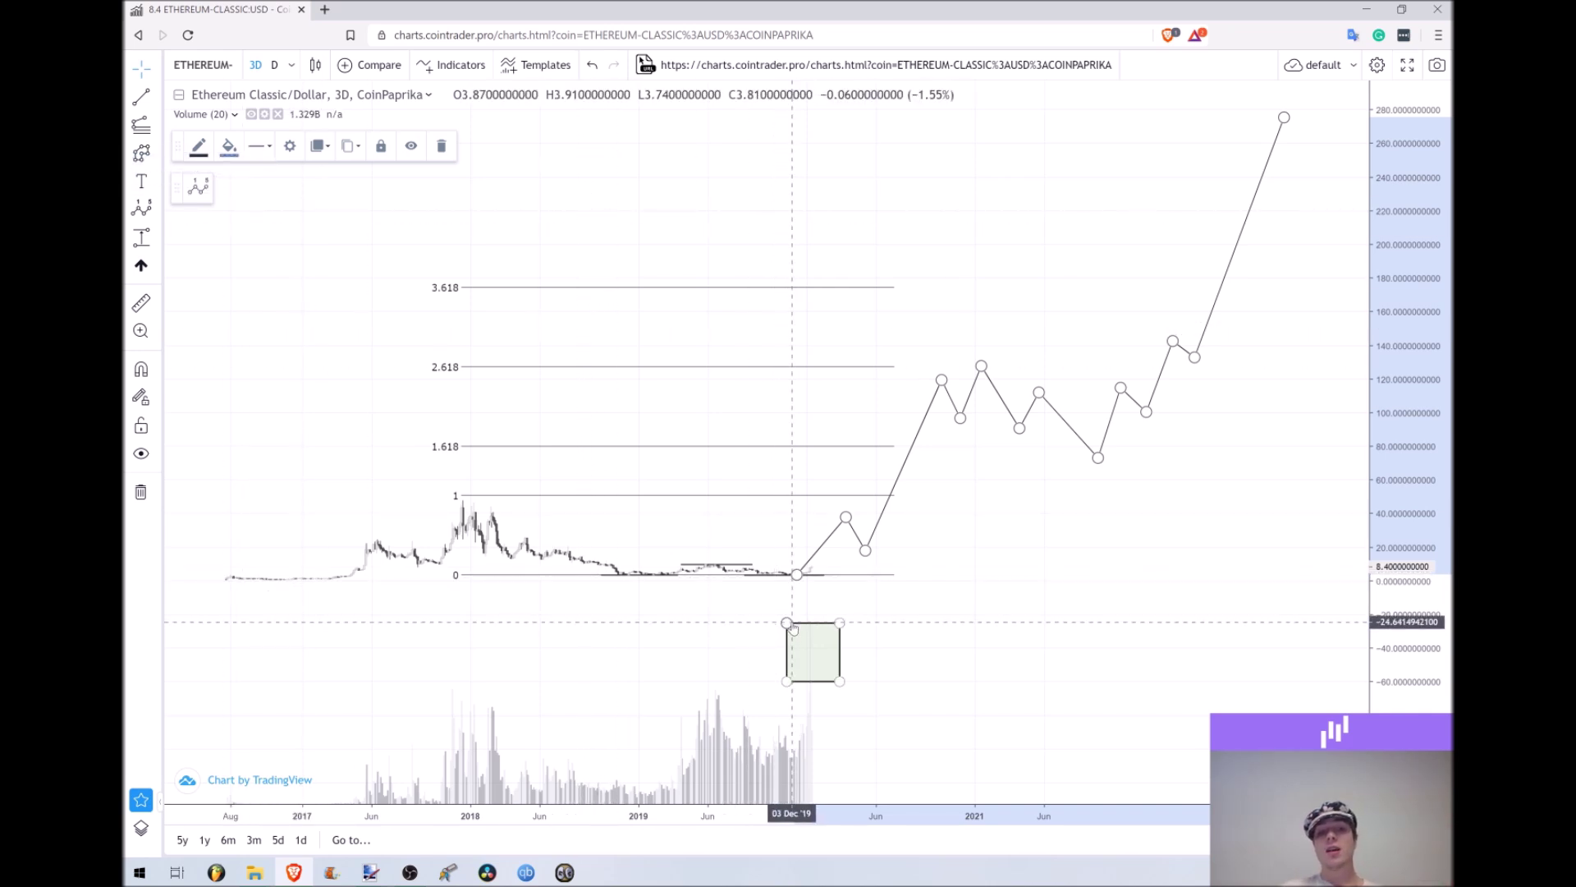
# Step: Delete the small green rectangle under the early-2020 candles and pan the chart slightly left
pyautogui.press('Delete')
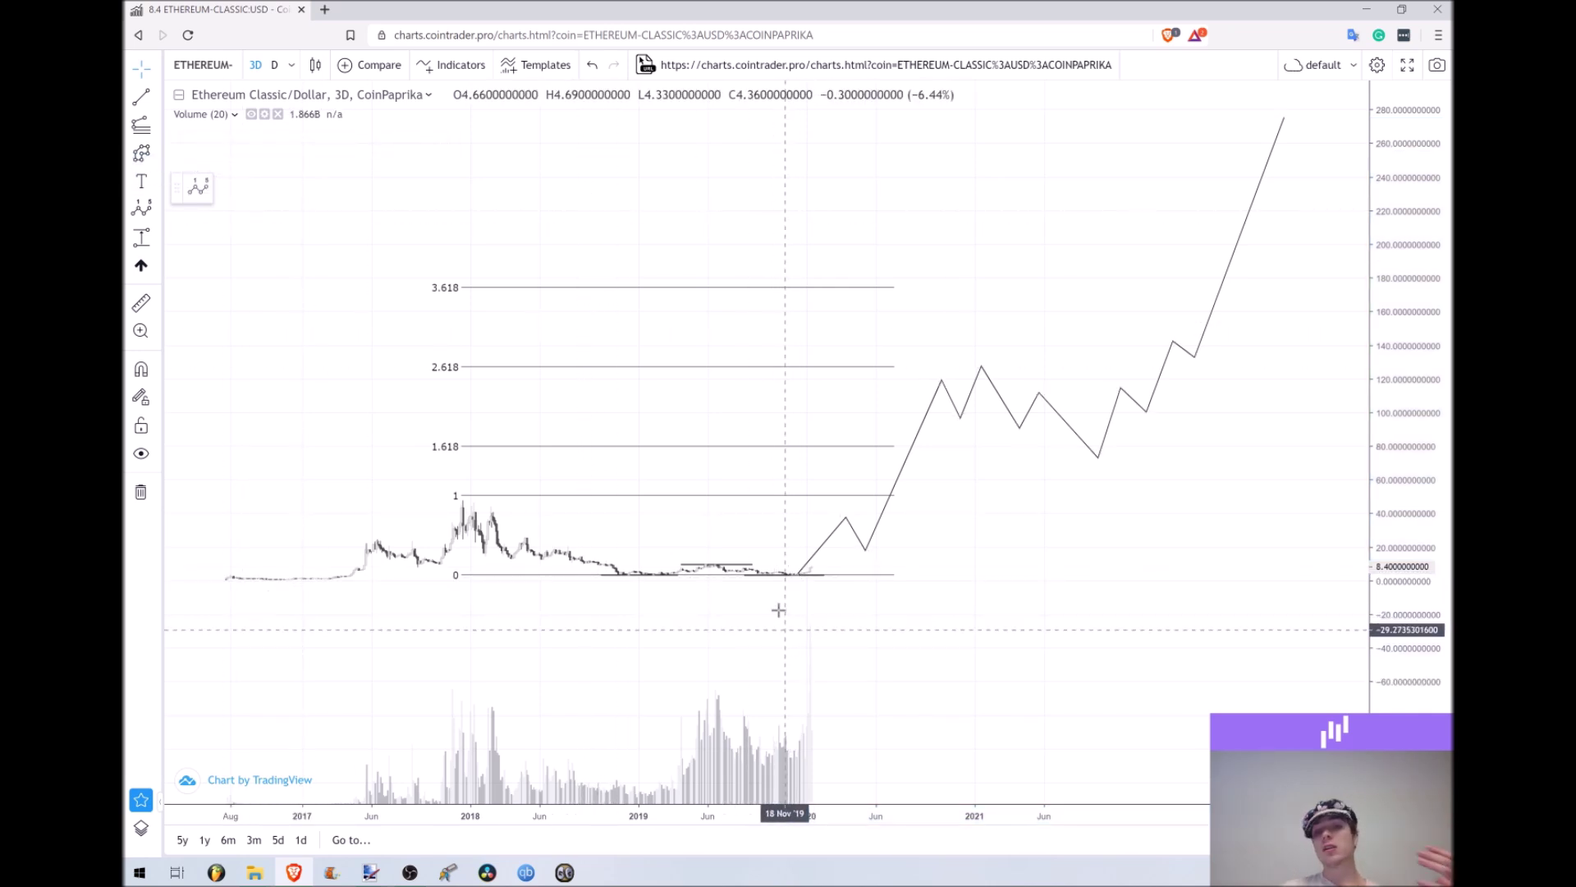
pyautogui.moveTo(778, 610); pyautogui.dragTo(711, 621)
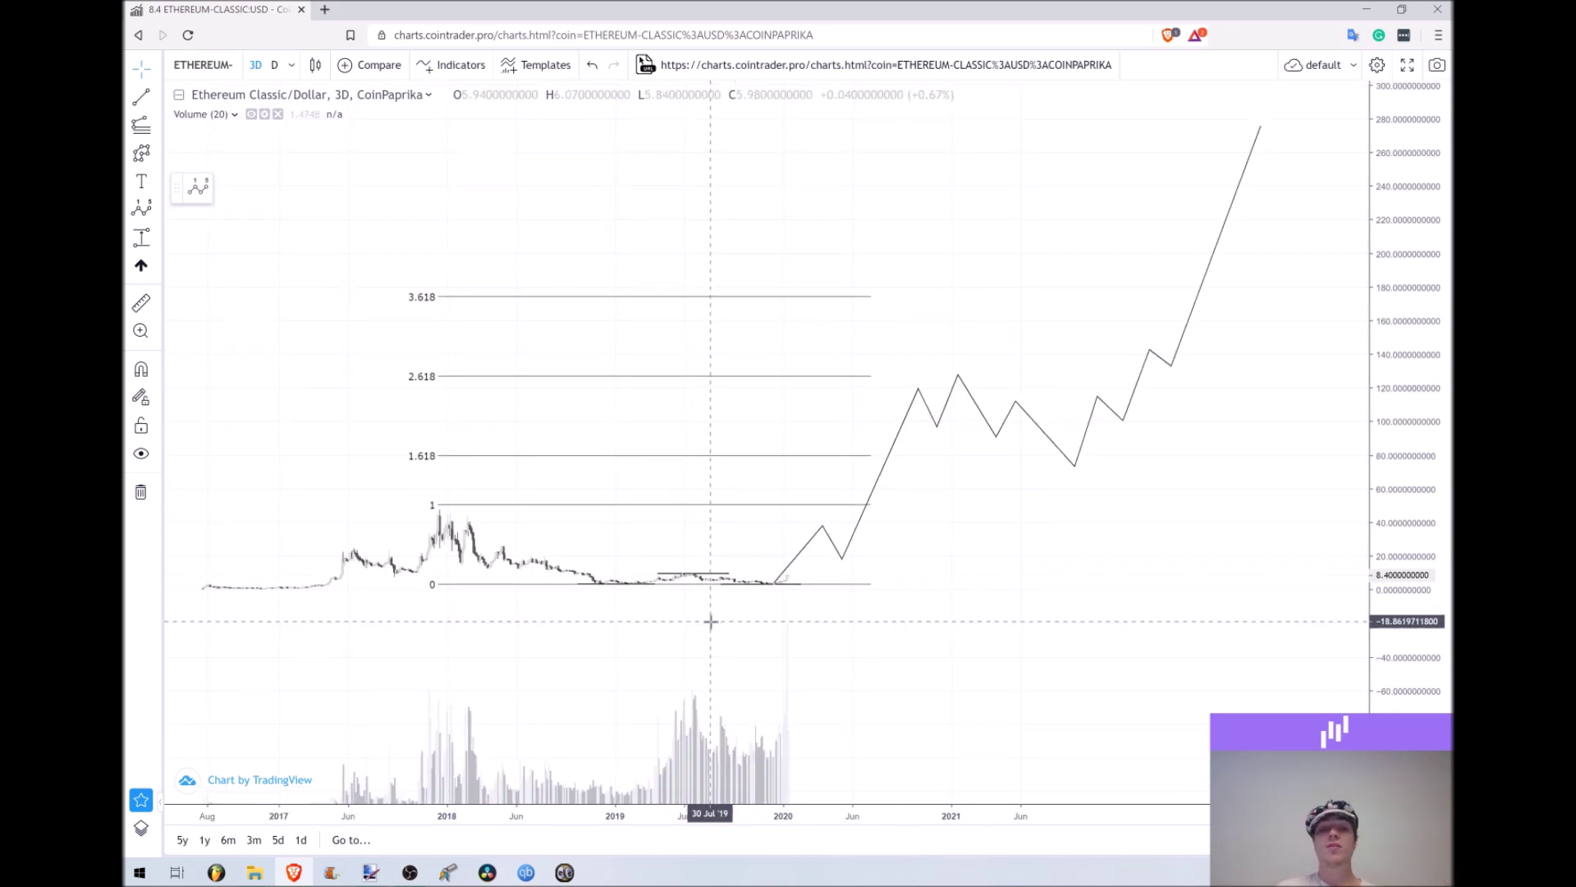